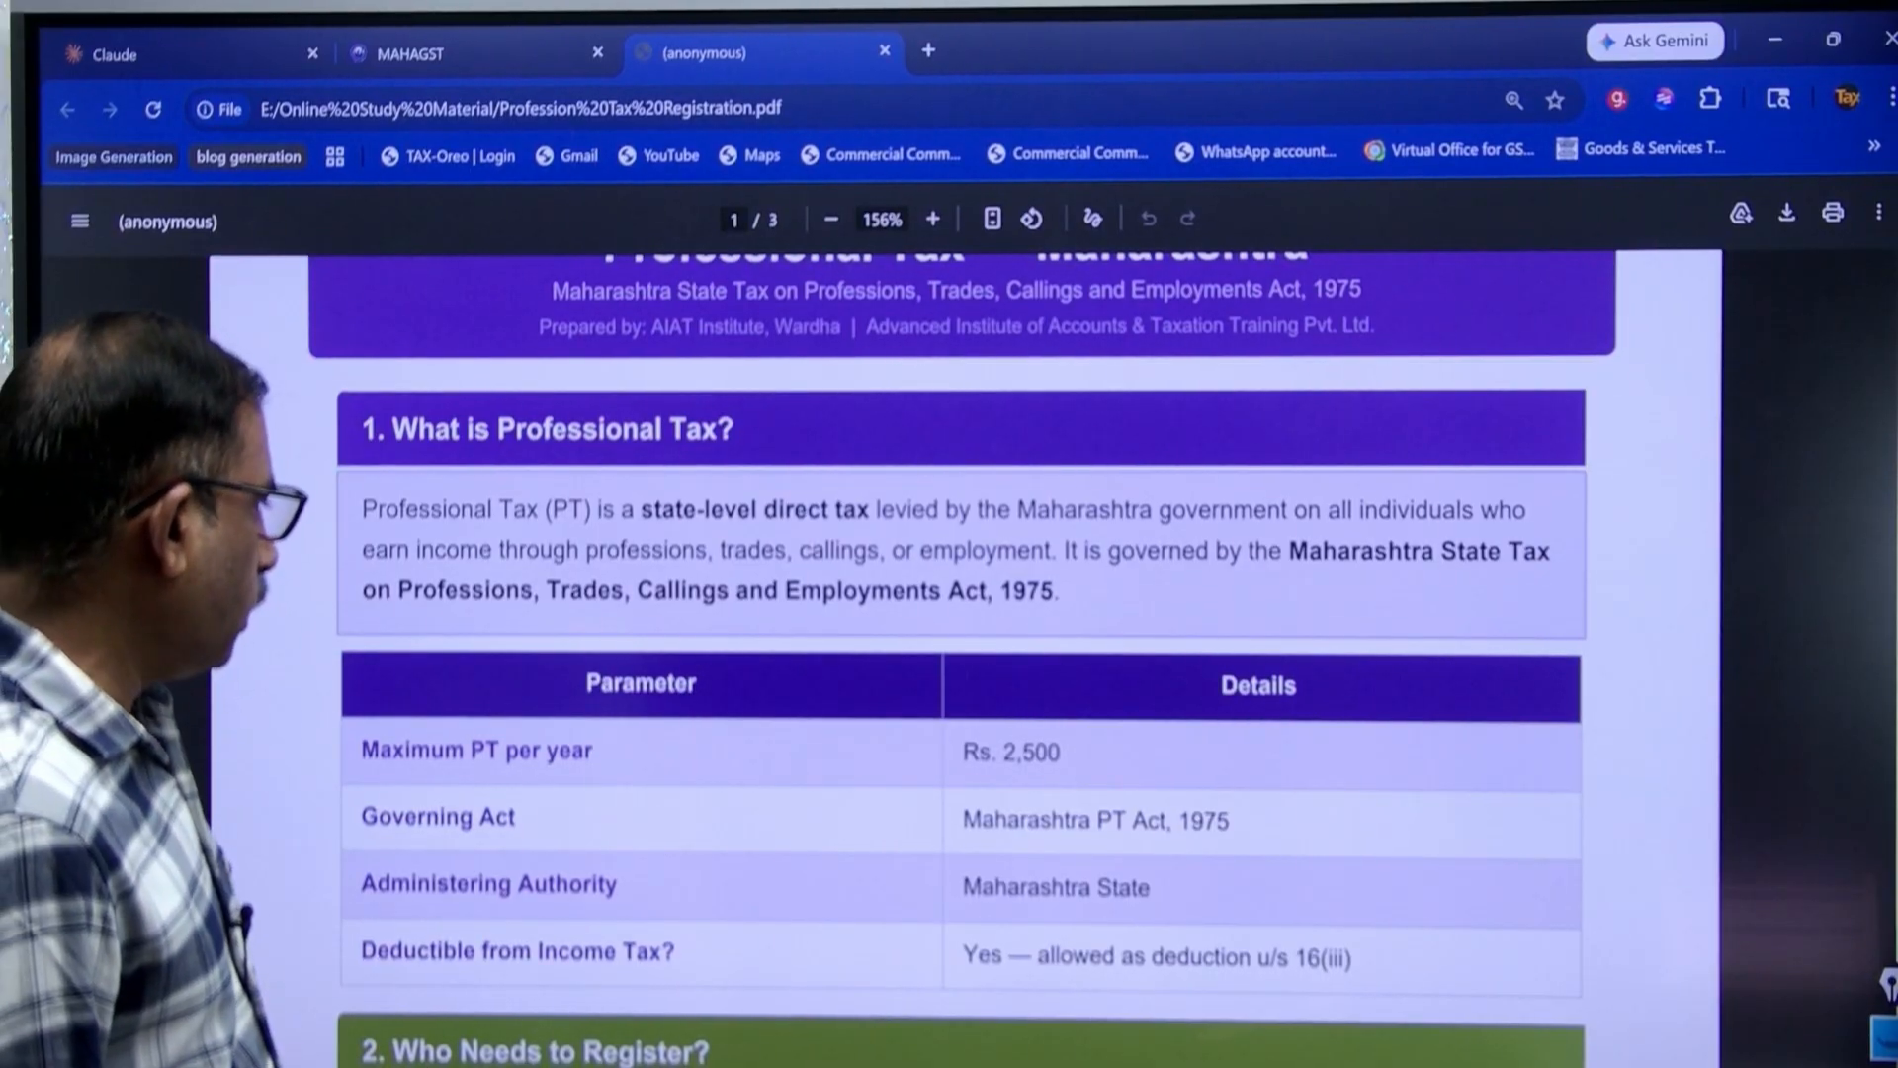
Step: Read the Maharashtra Professional Tax PDF, covering who must register, salary slabs, registration steps, due dates, penalties, and PTEC versus PTRC
scroll(949, 594, "down", 5)
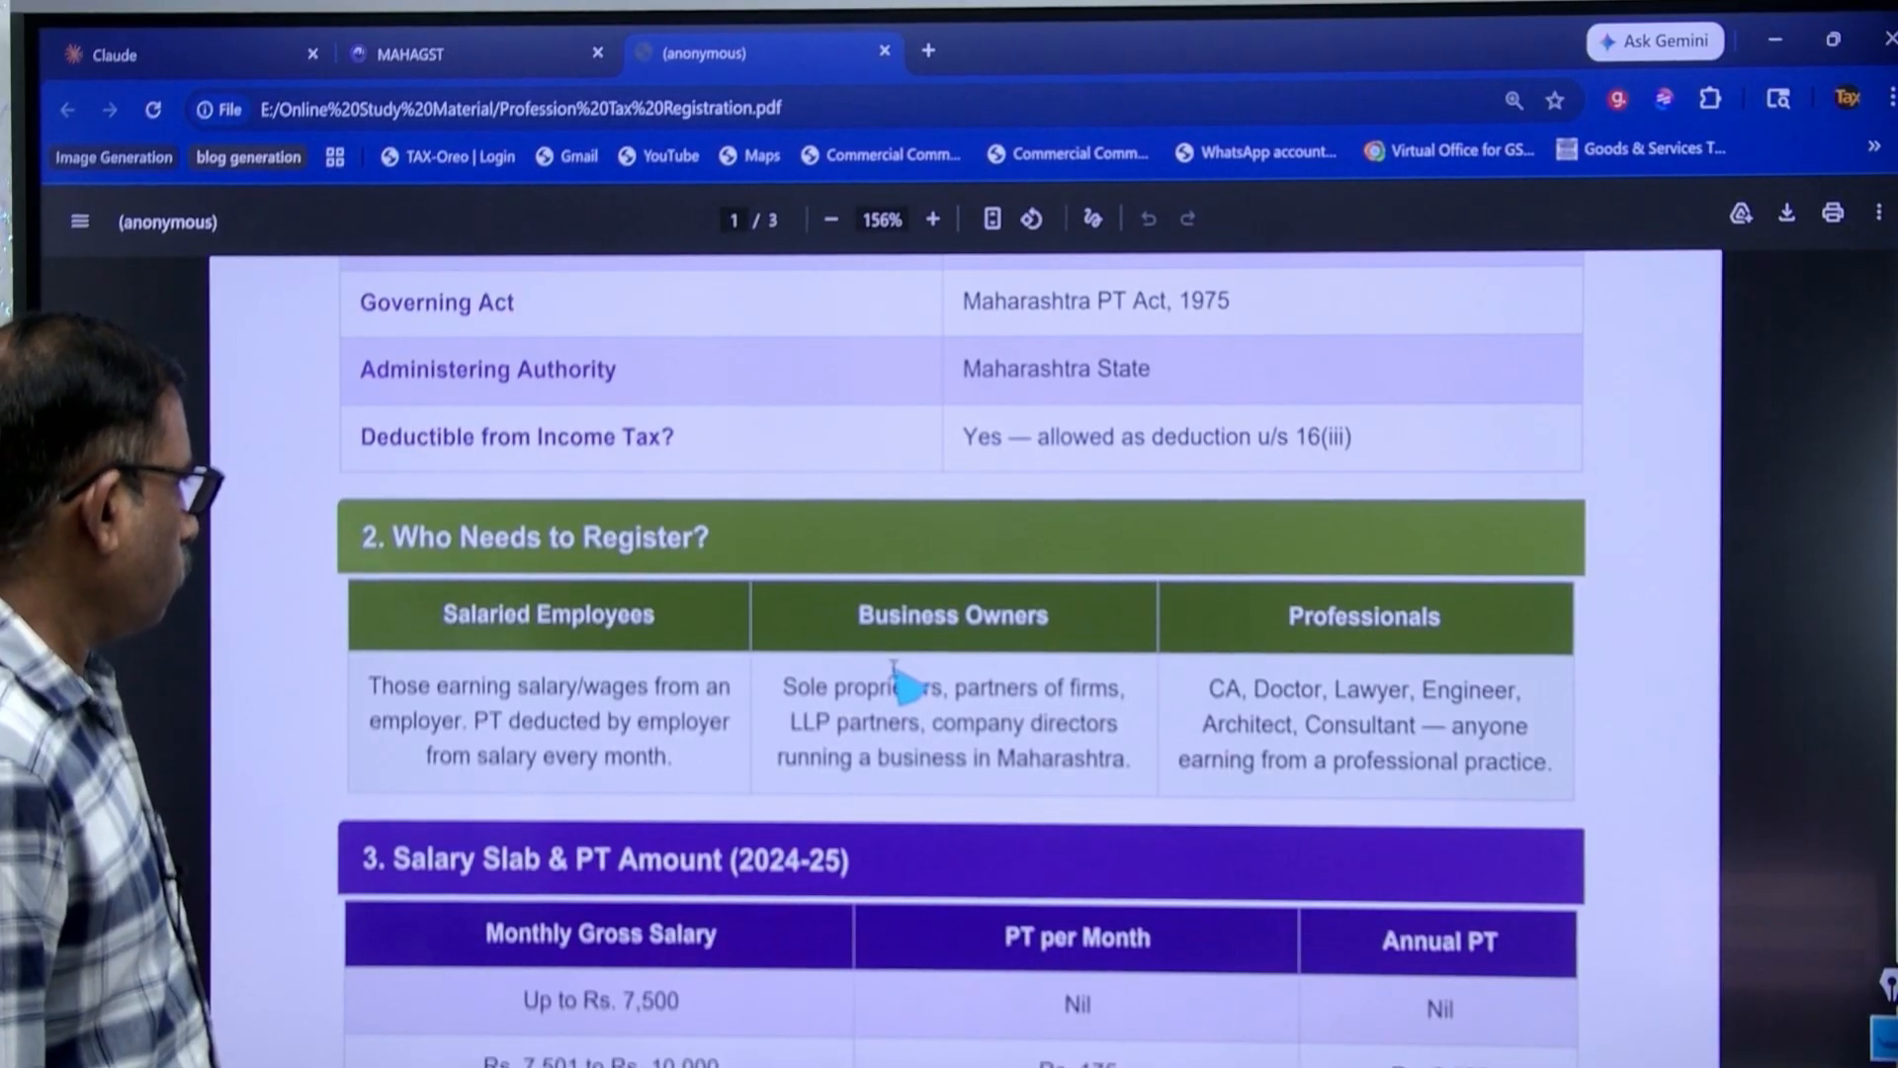
scroll(901, 684, "down", 5)
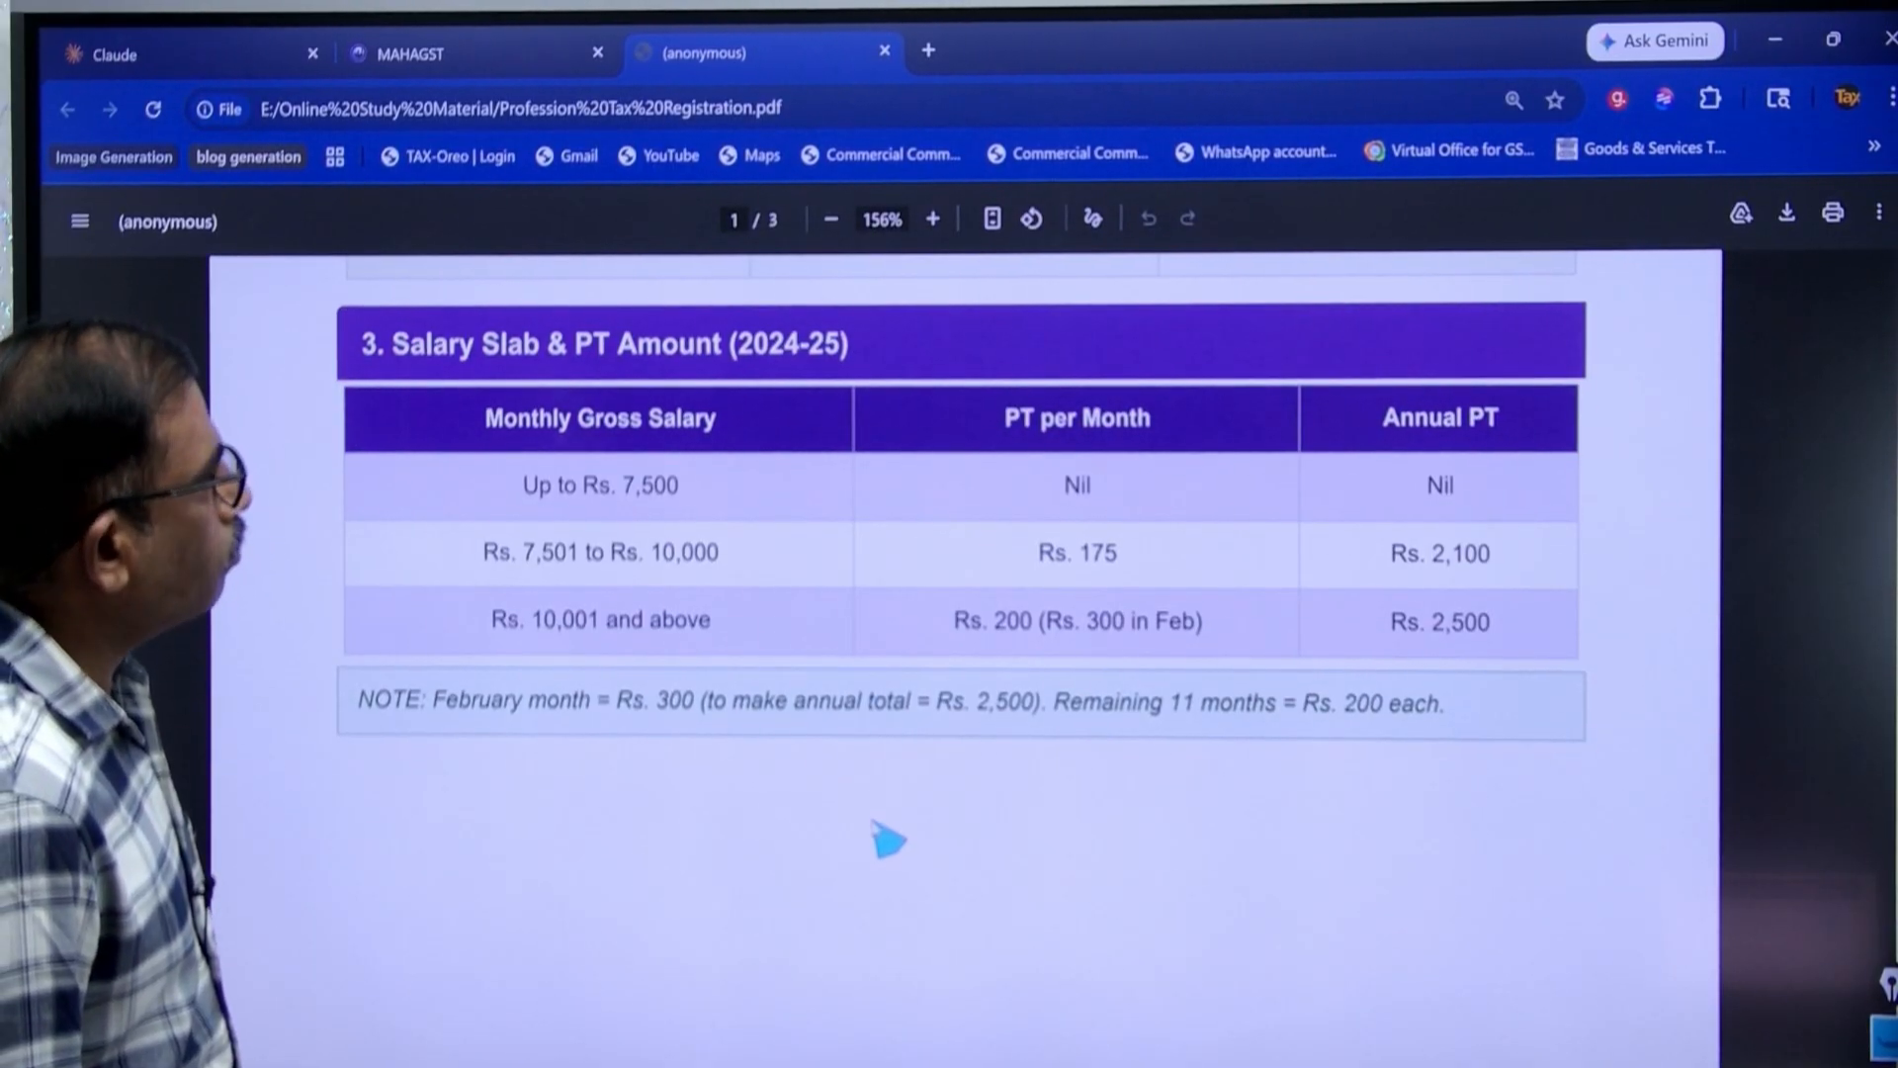
scroll(889, 840, "up", 3)
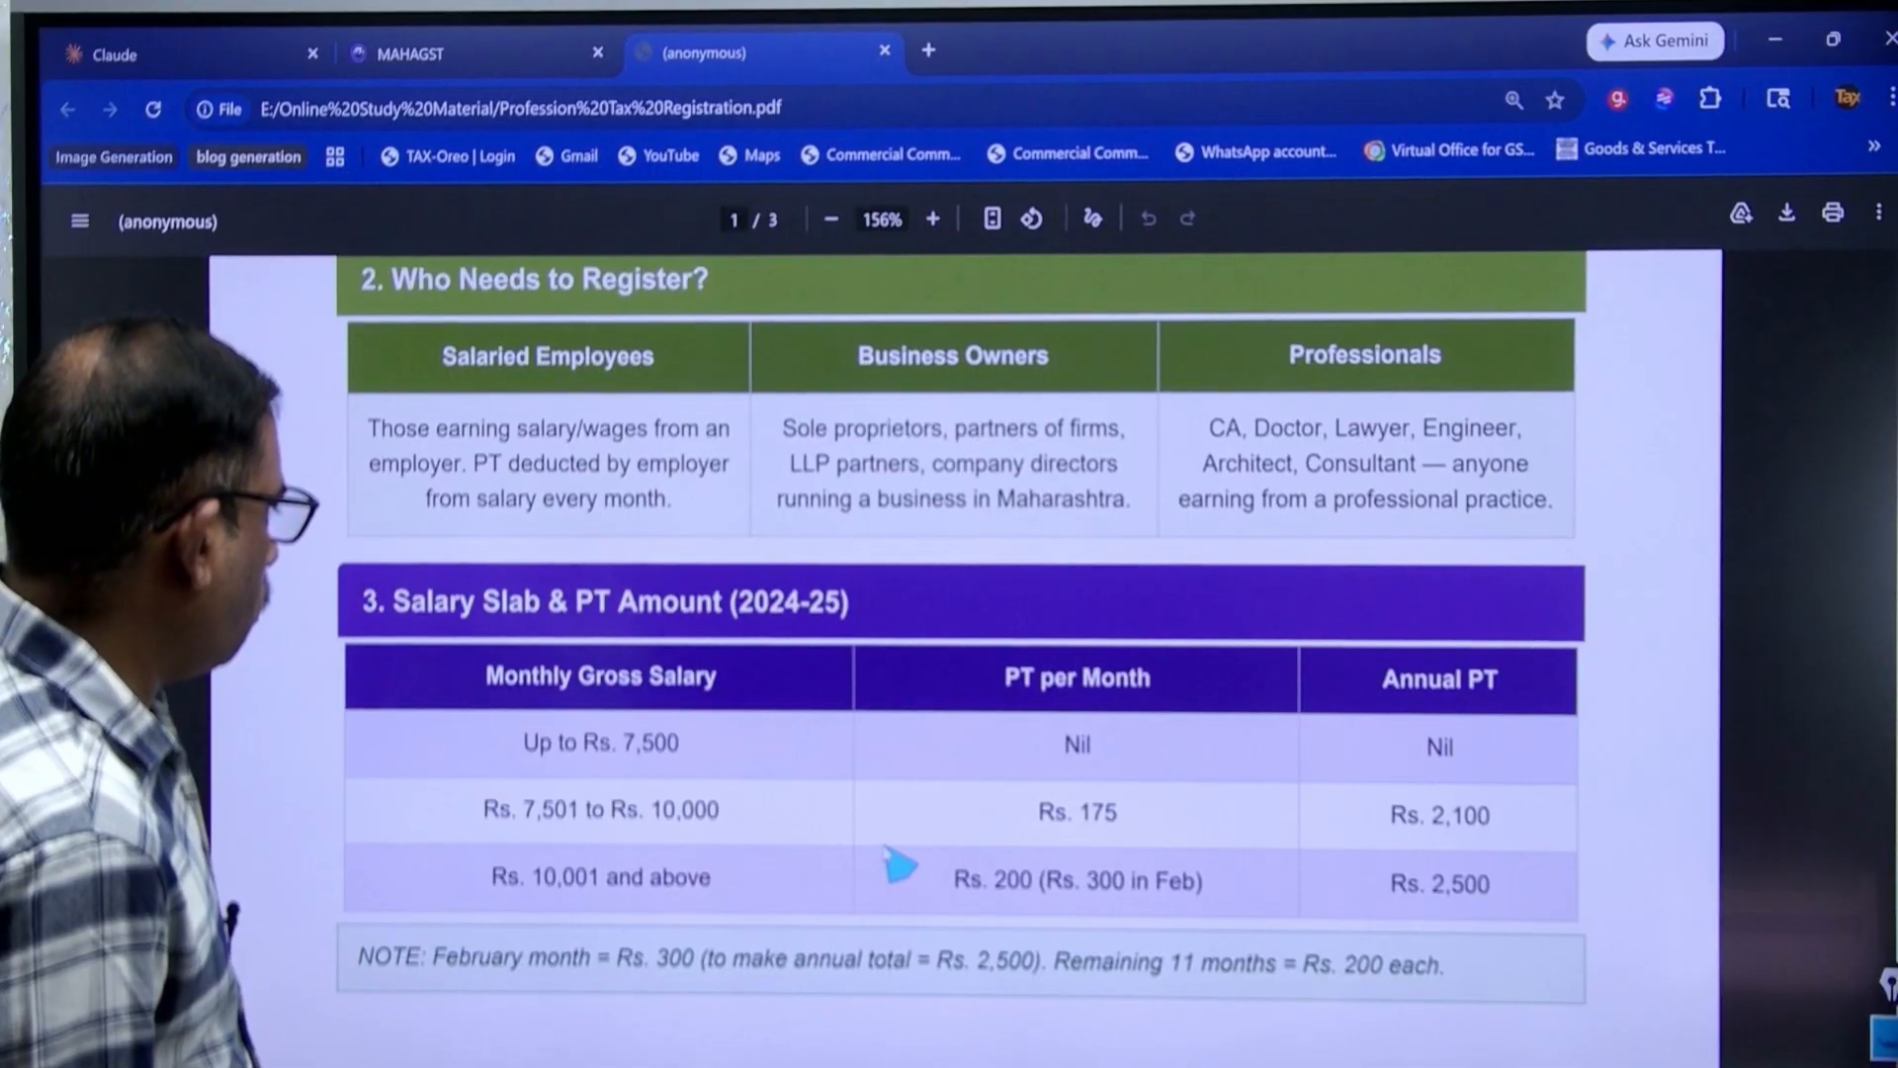
scroll(899, 860, "down", 3)
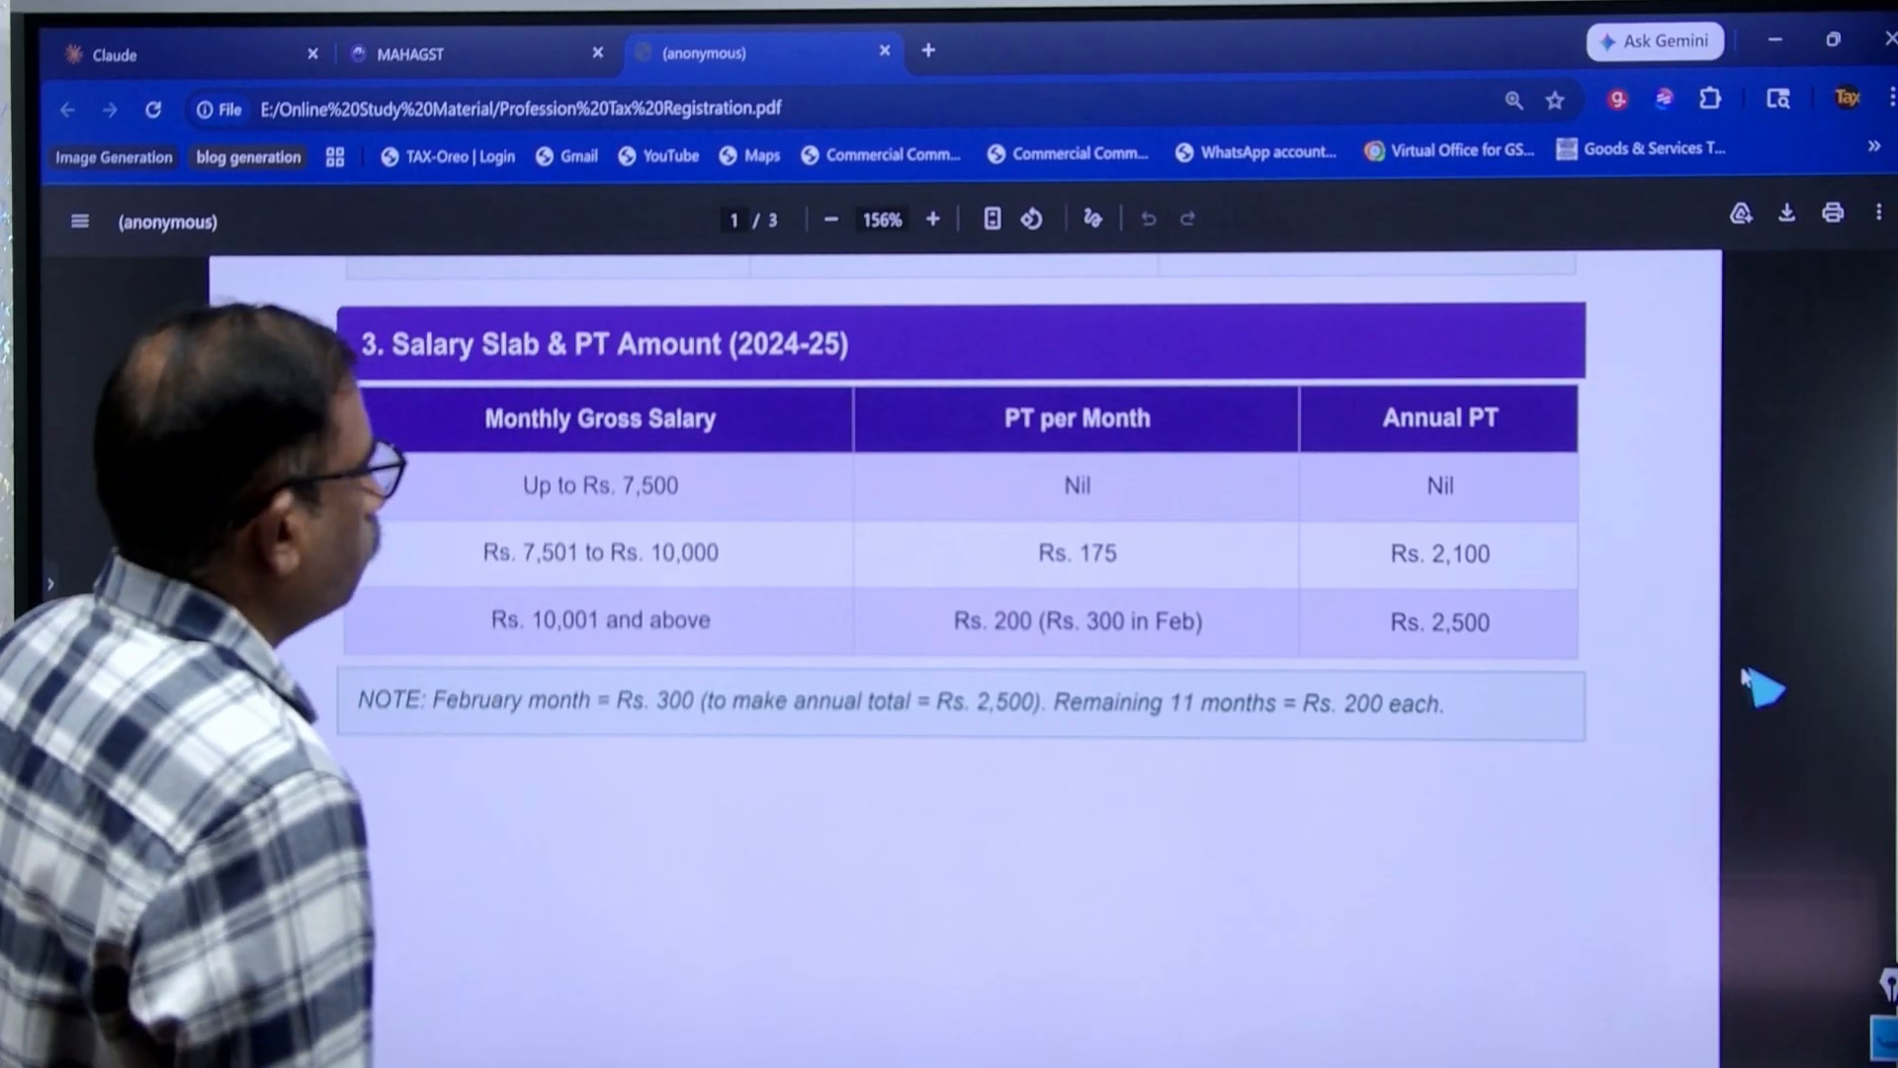
scroll(1889, 984, "down", 5)
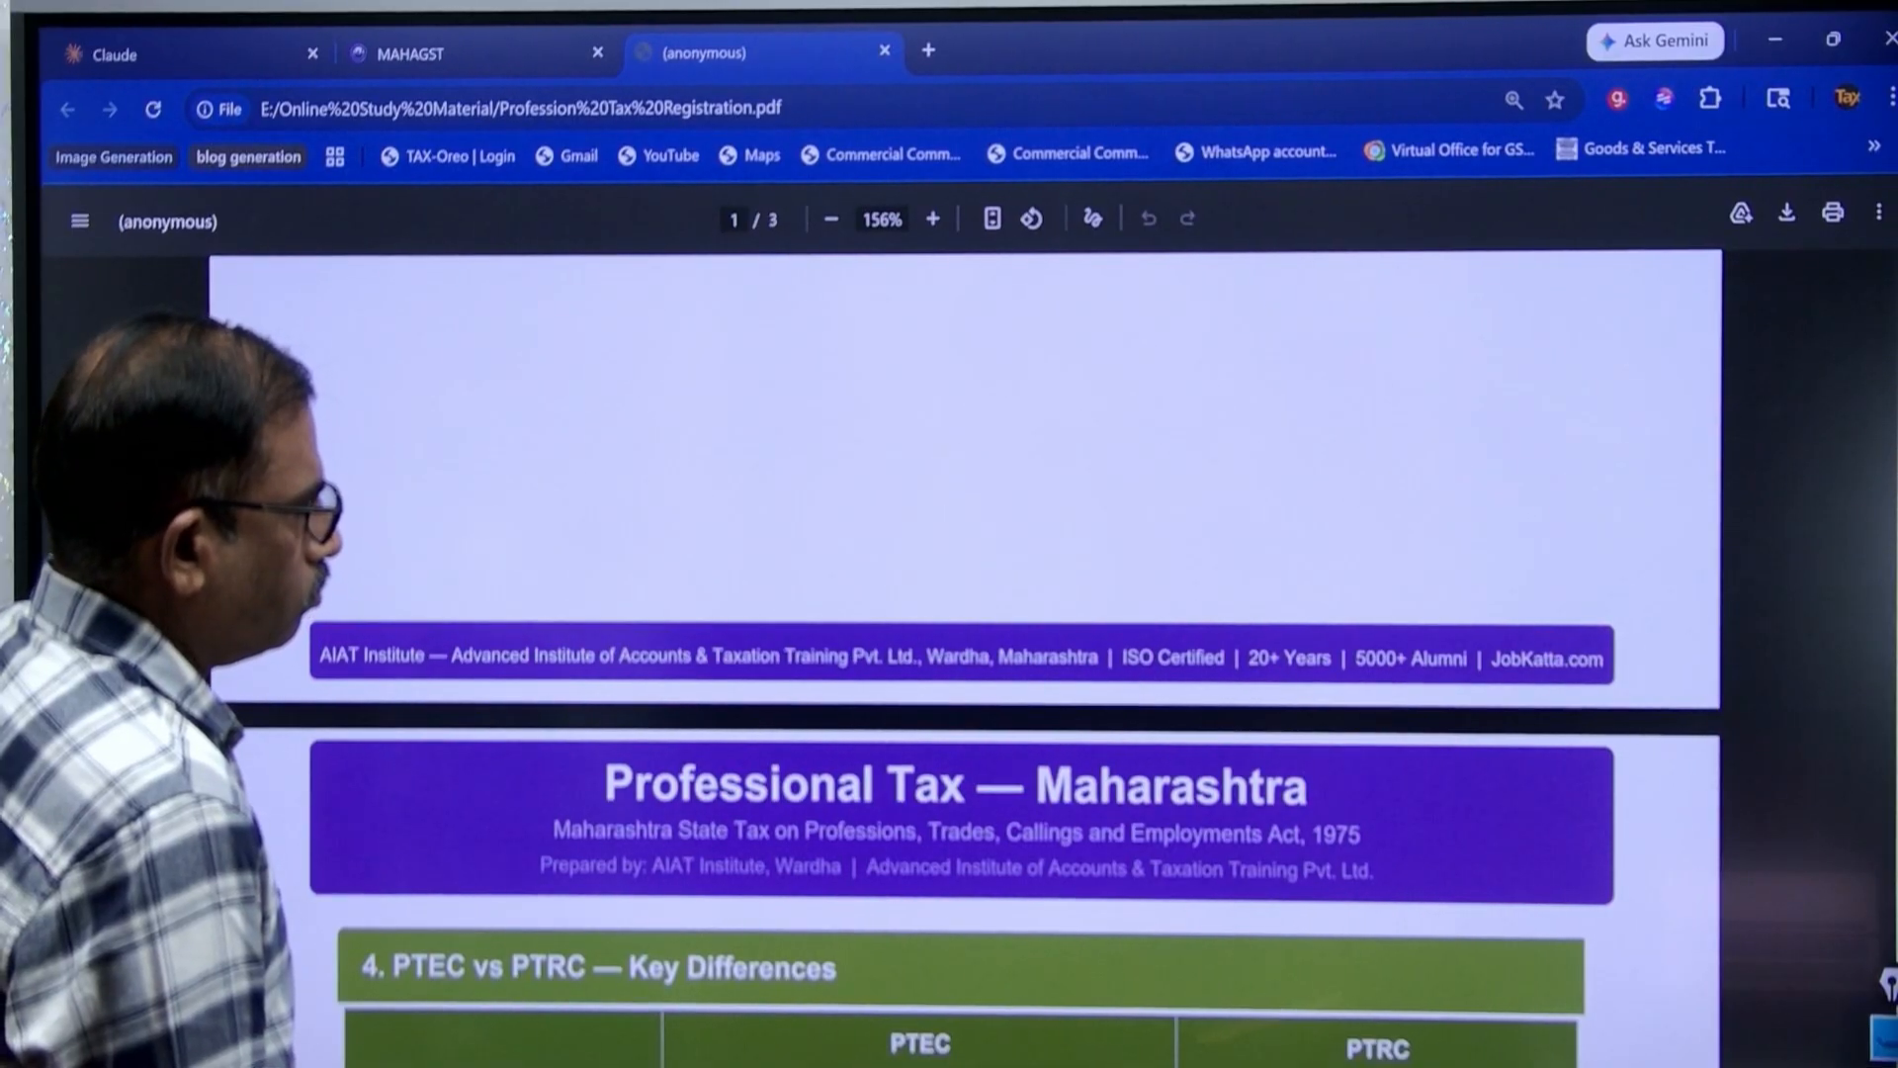
scroll(1889, 984, "down", 7)
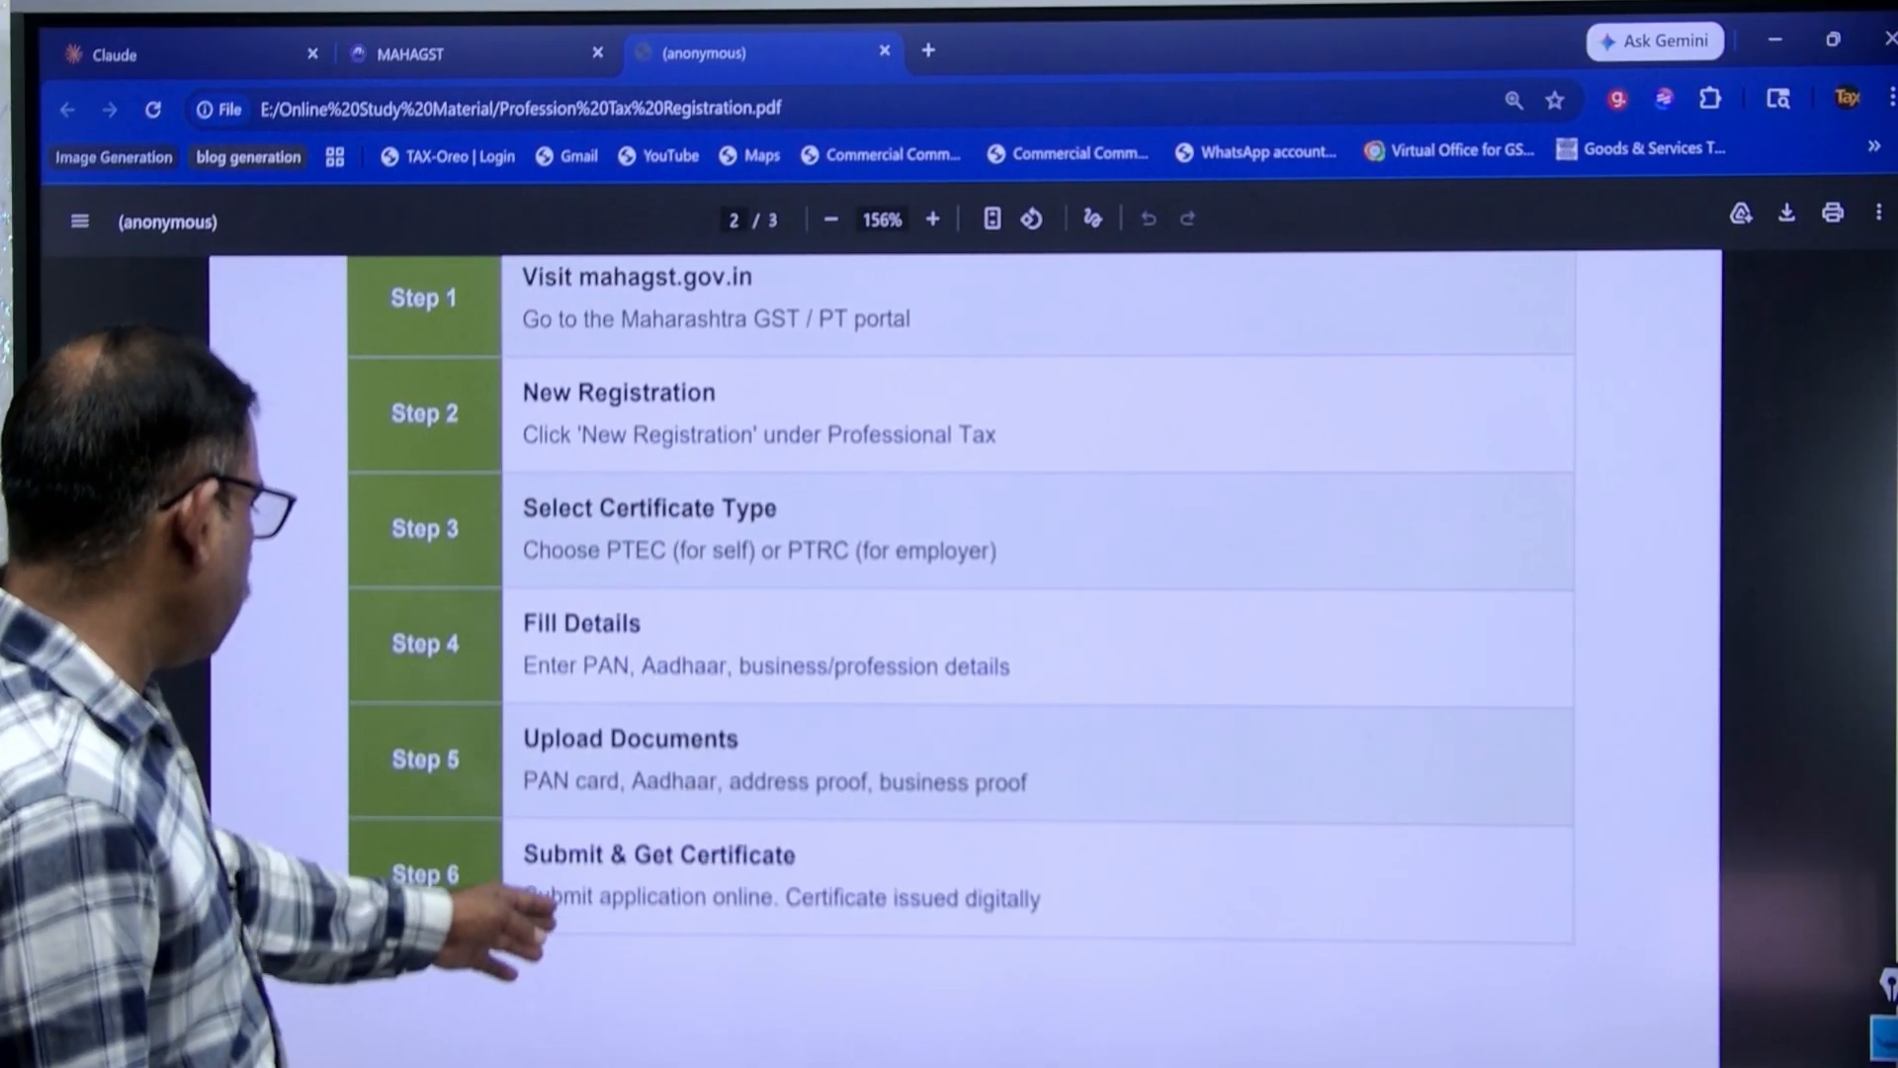
scroll(1176, 816, "down", 10)
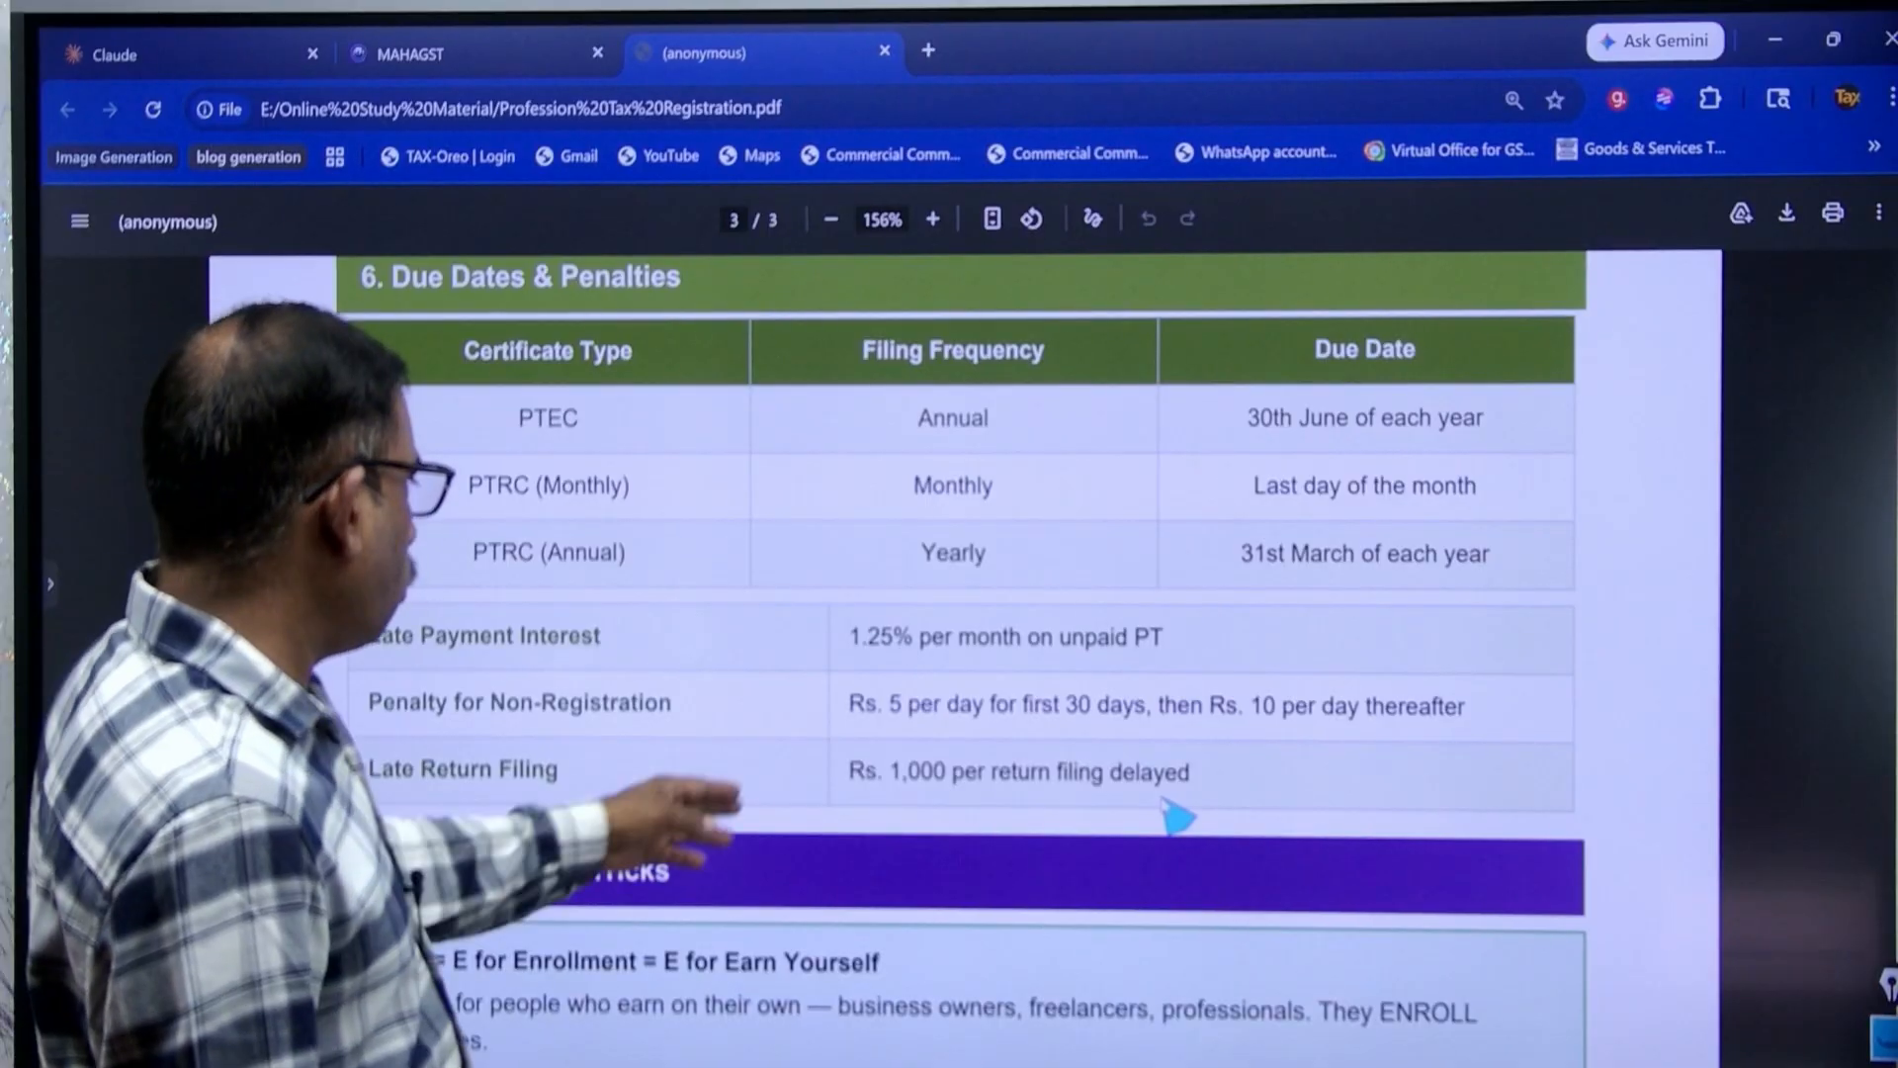
scroll(1240, 988, "down", 6)
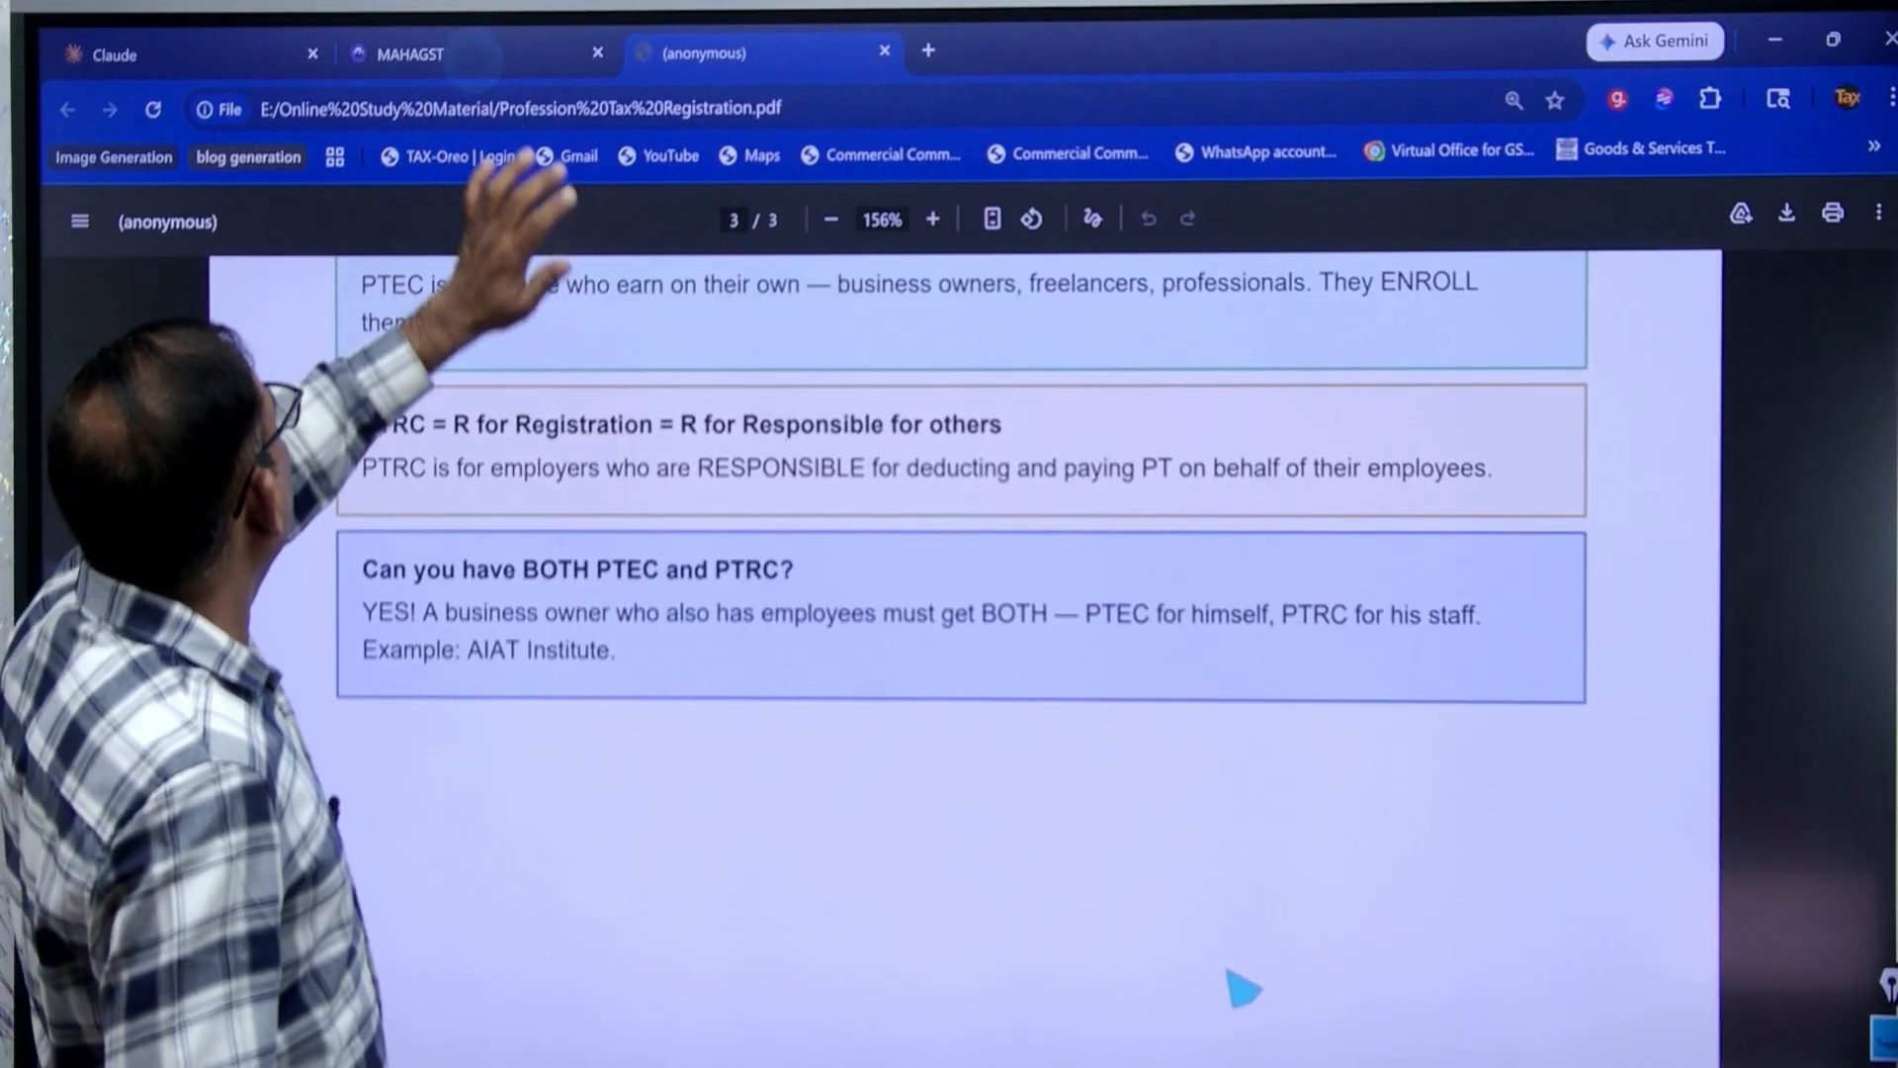
Step: Switch to the MAHAGST site and open New Dealer Registration under the PT section
left_click(445, 54)
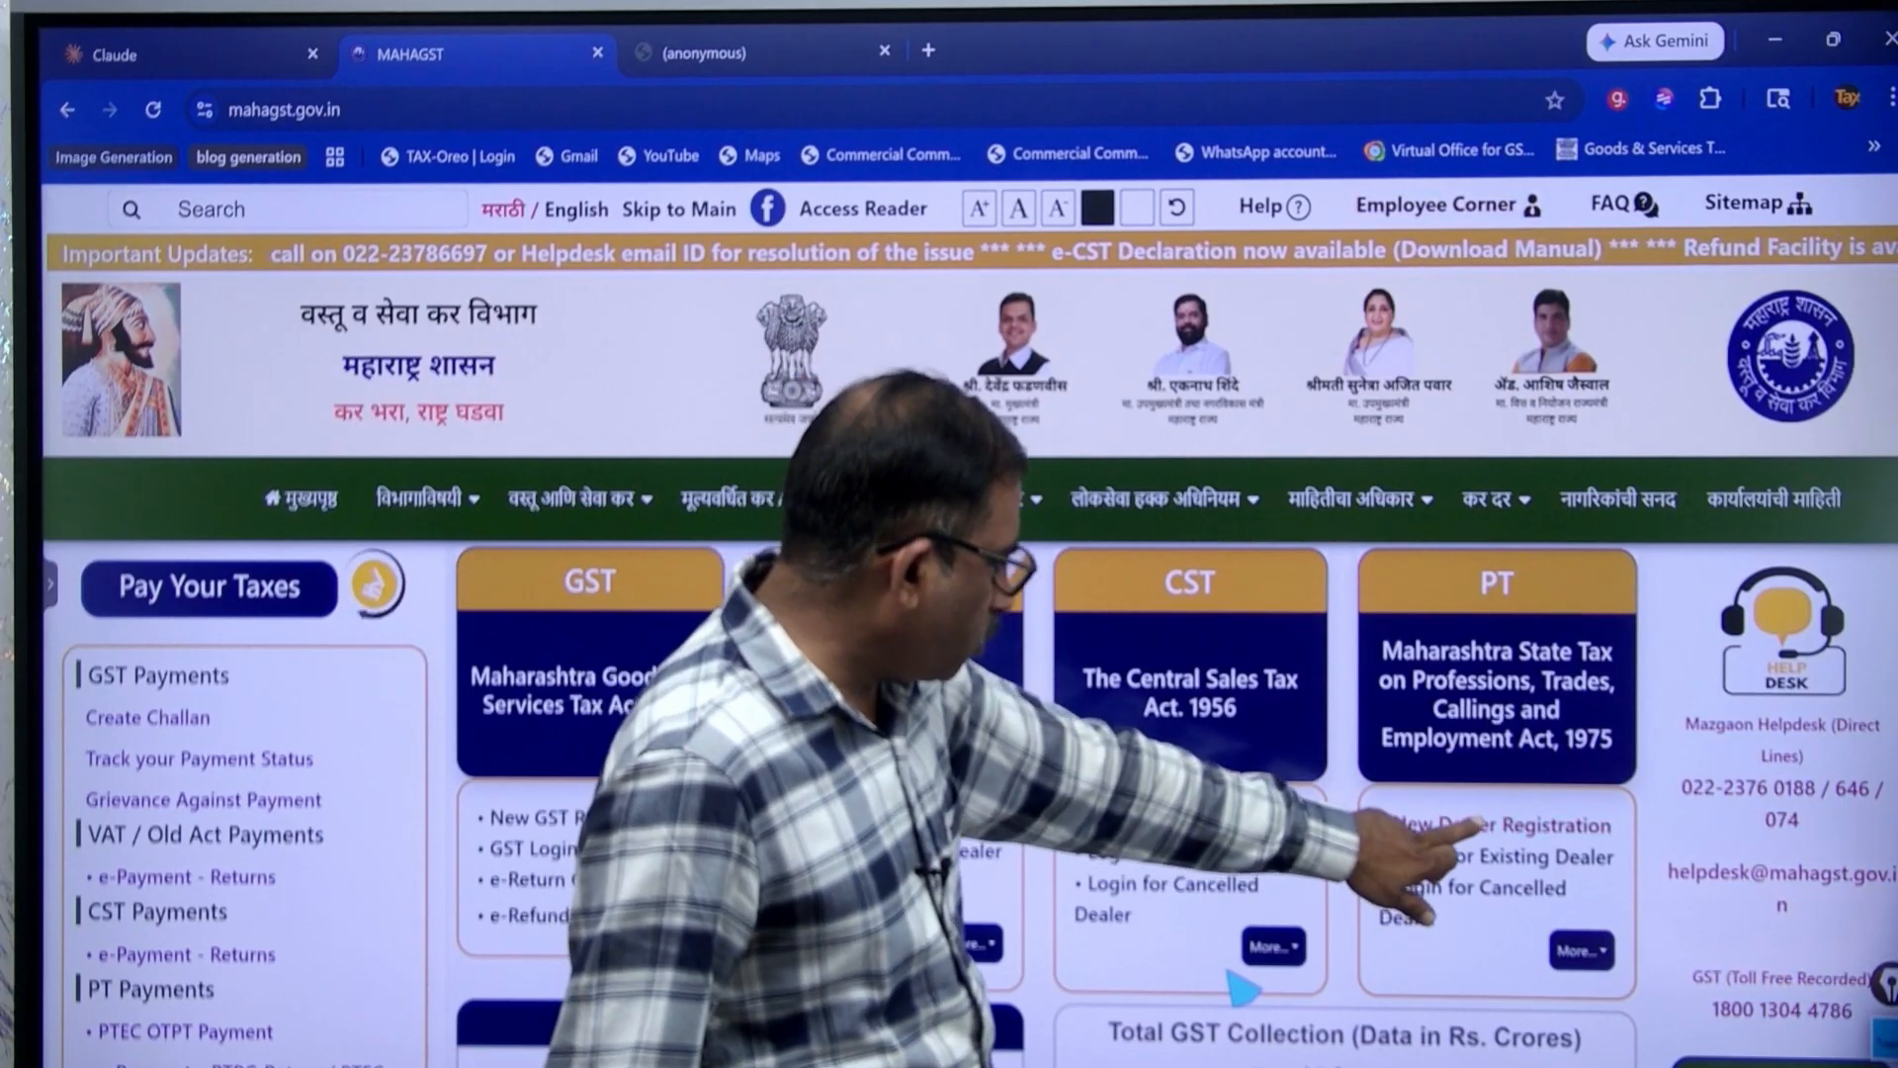
left_click(1493, 825)
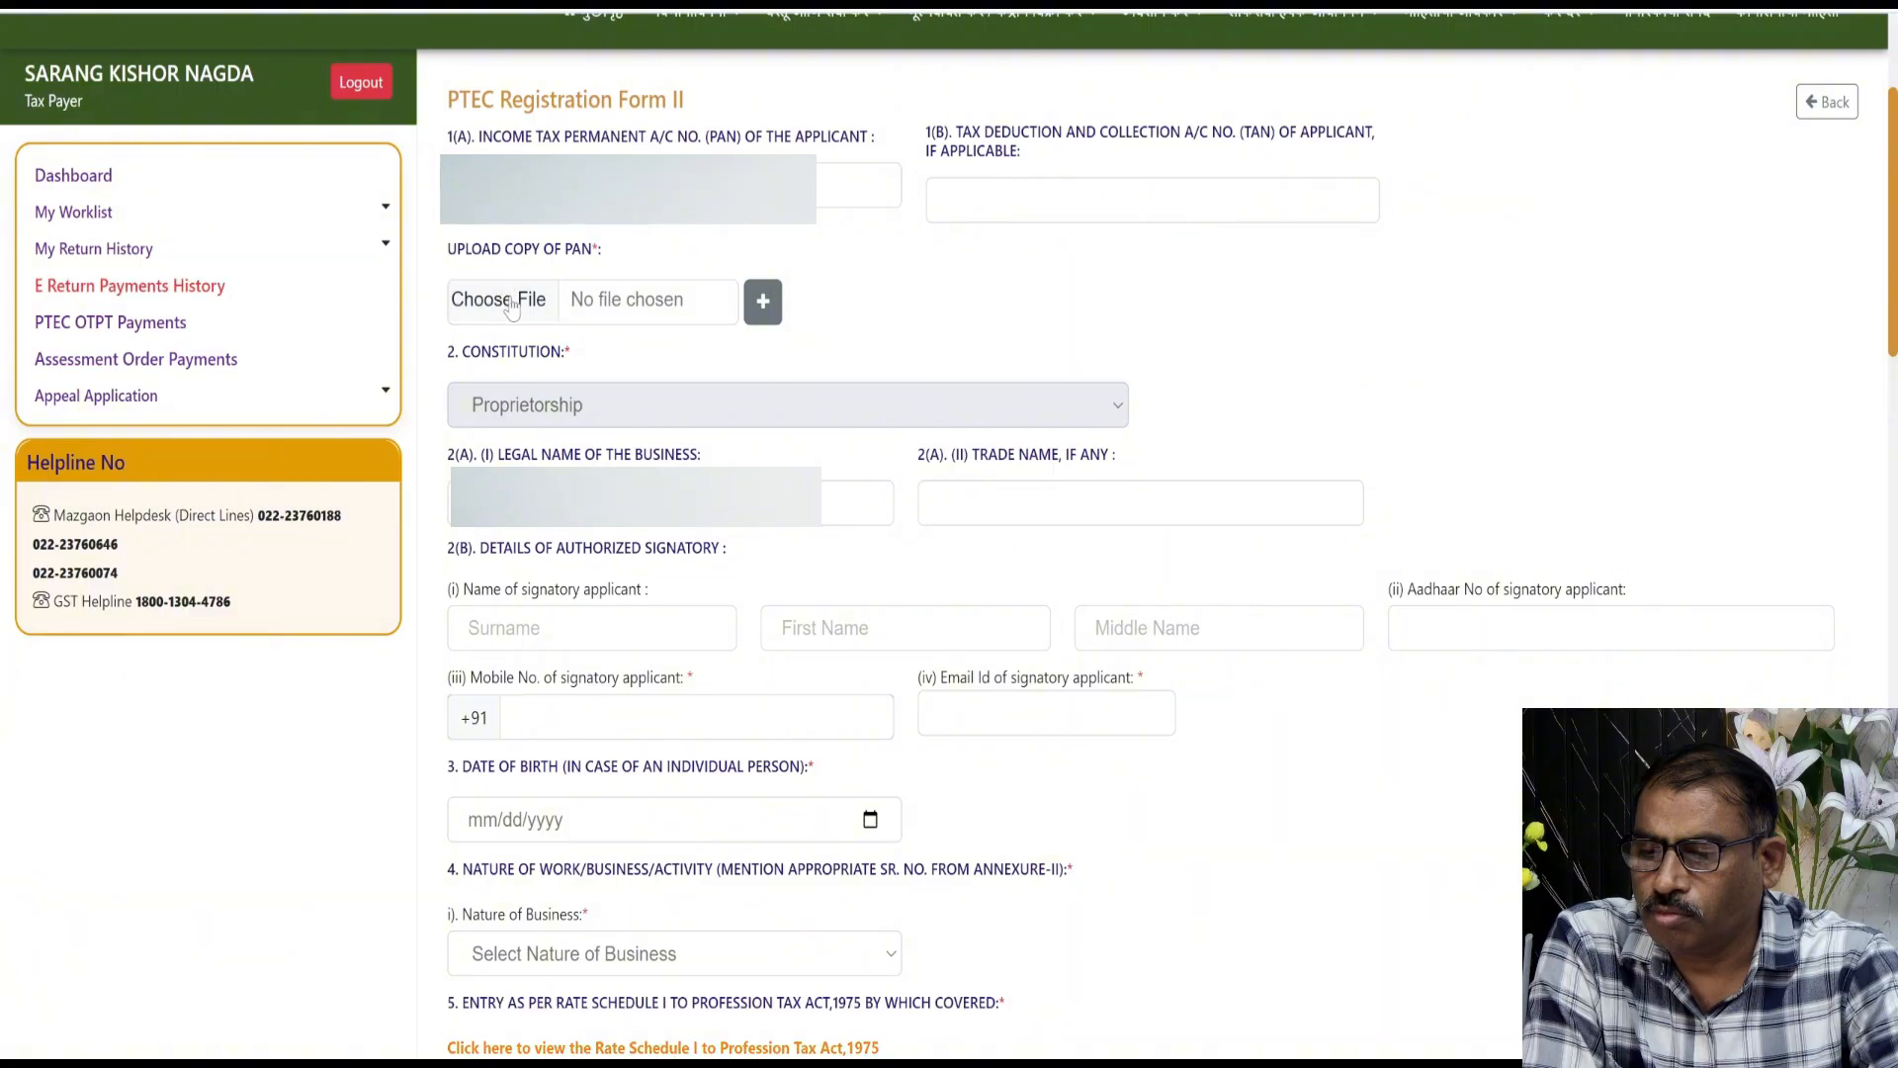
Step: Upload Pan Card.jpeg as the copy of PAN and fill in the business's trade name
left_click(510, 300)
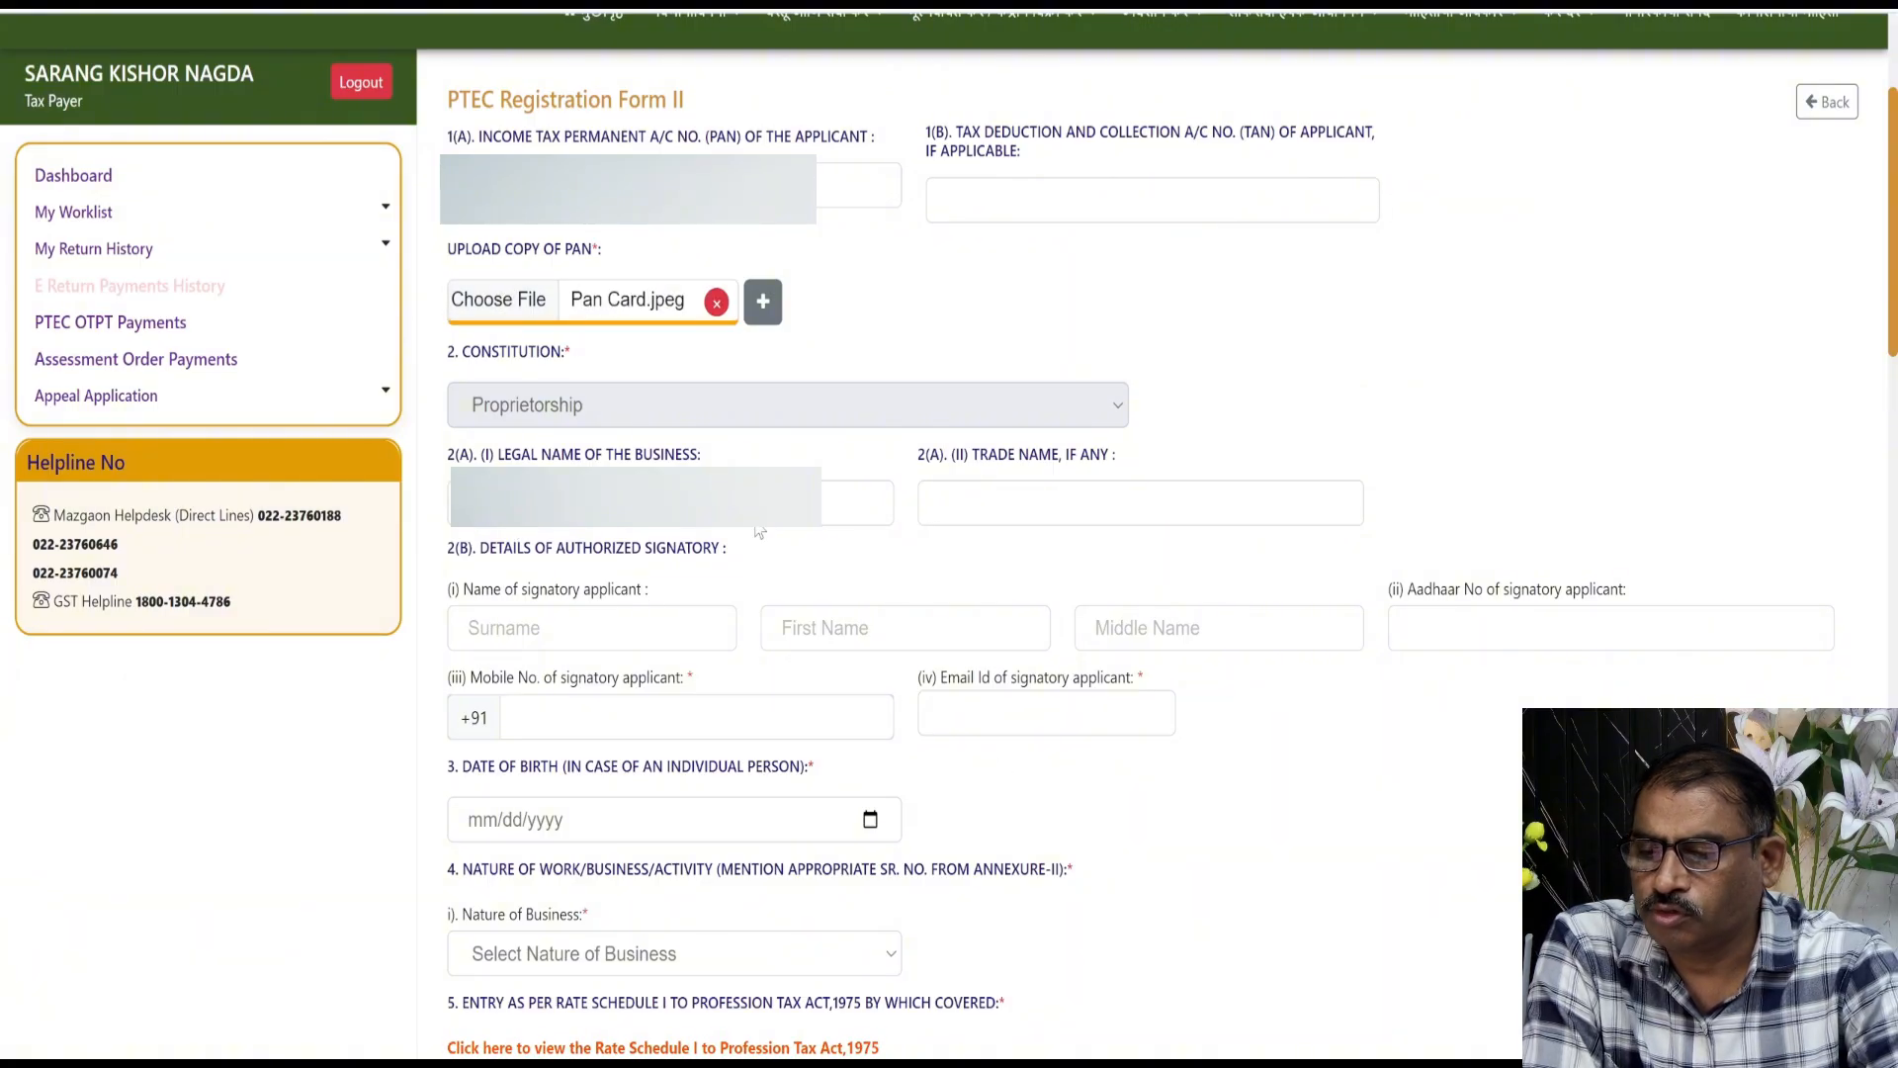
left_click(1029, 516)
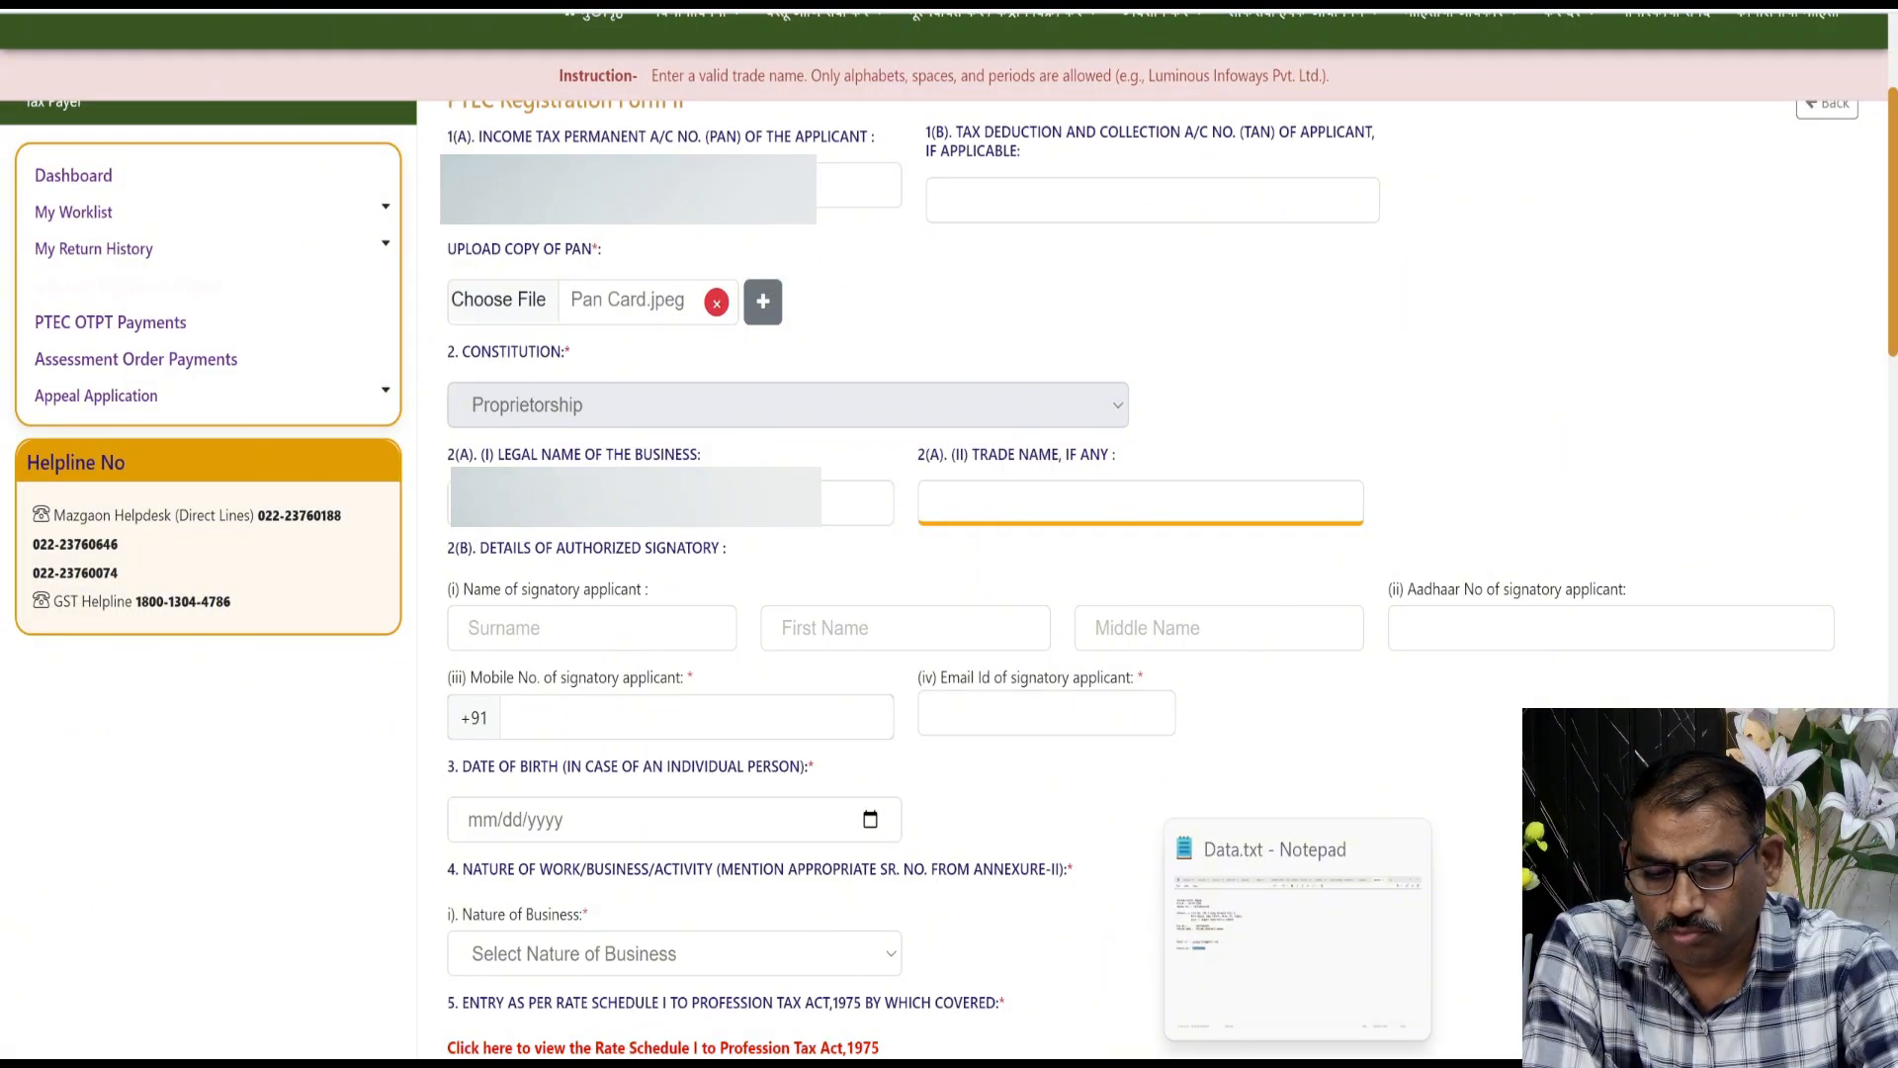
left_click(1298, 1063)
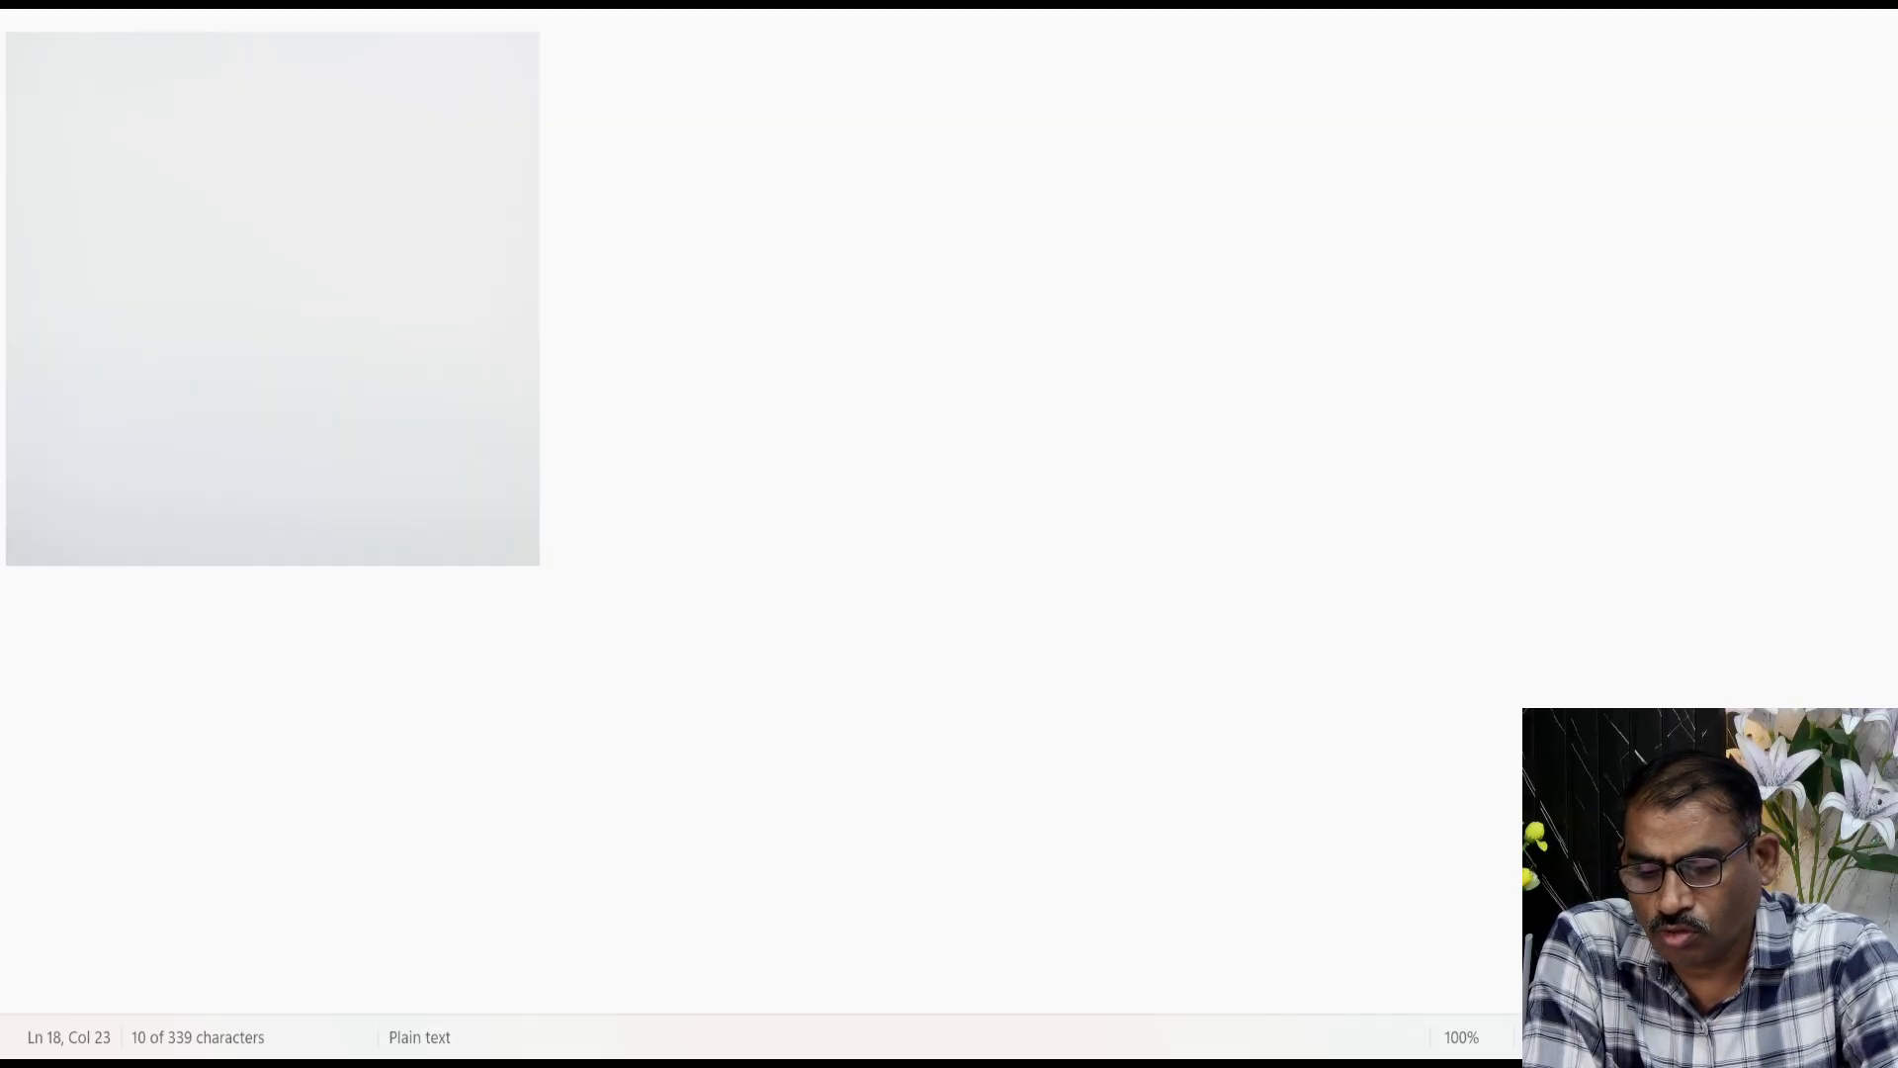
mouse_move(862, 1064)
left_click(982, 962)
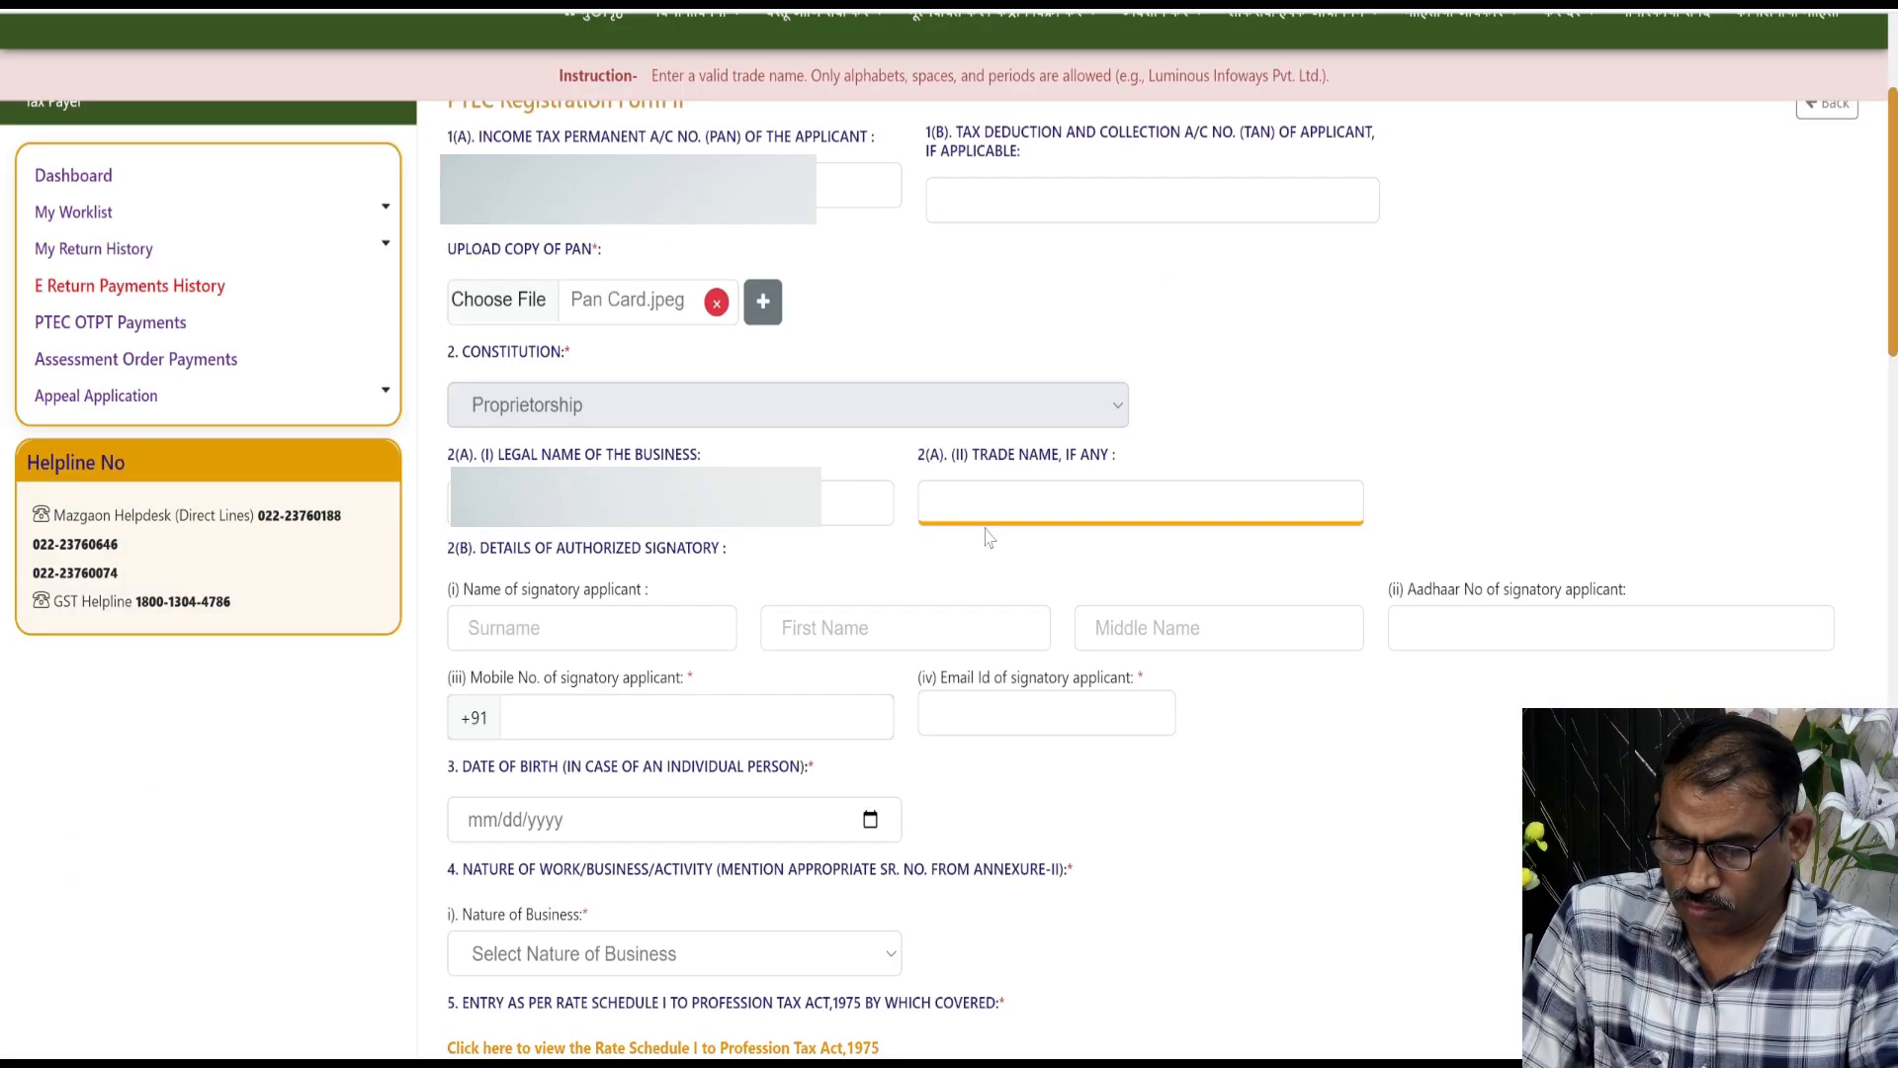
type("B")
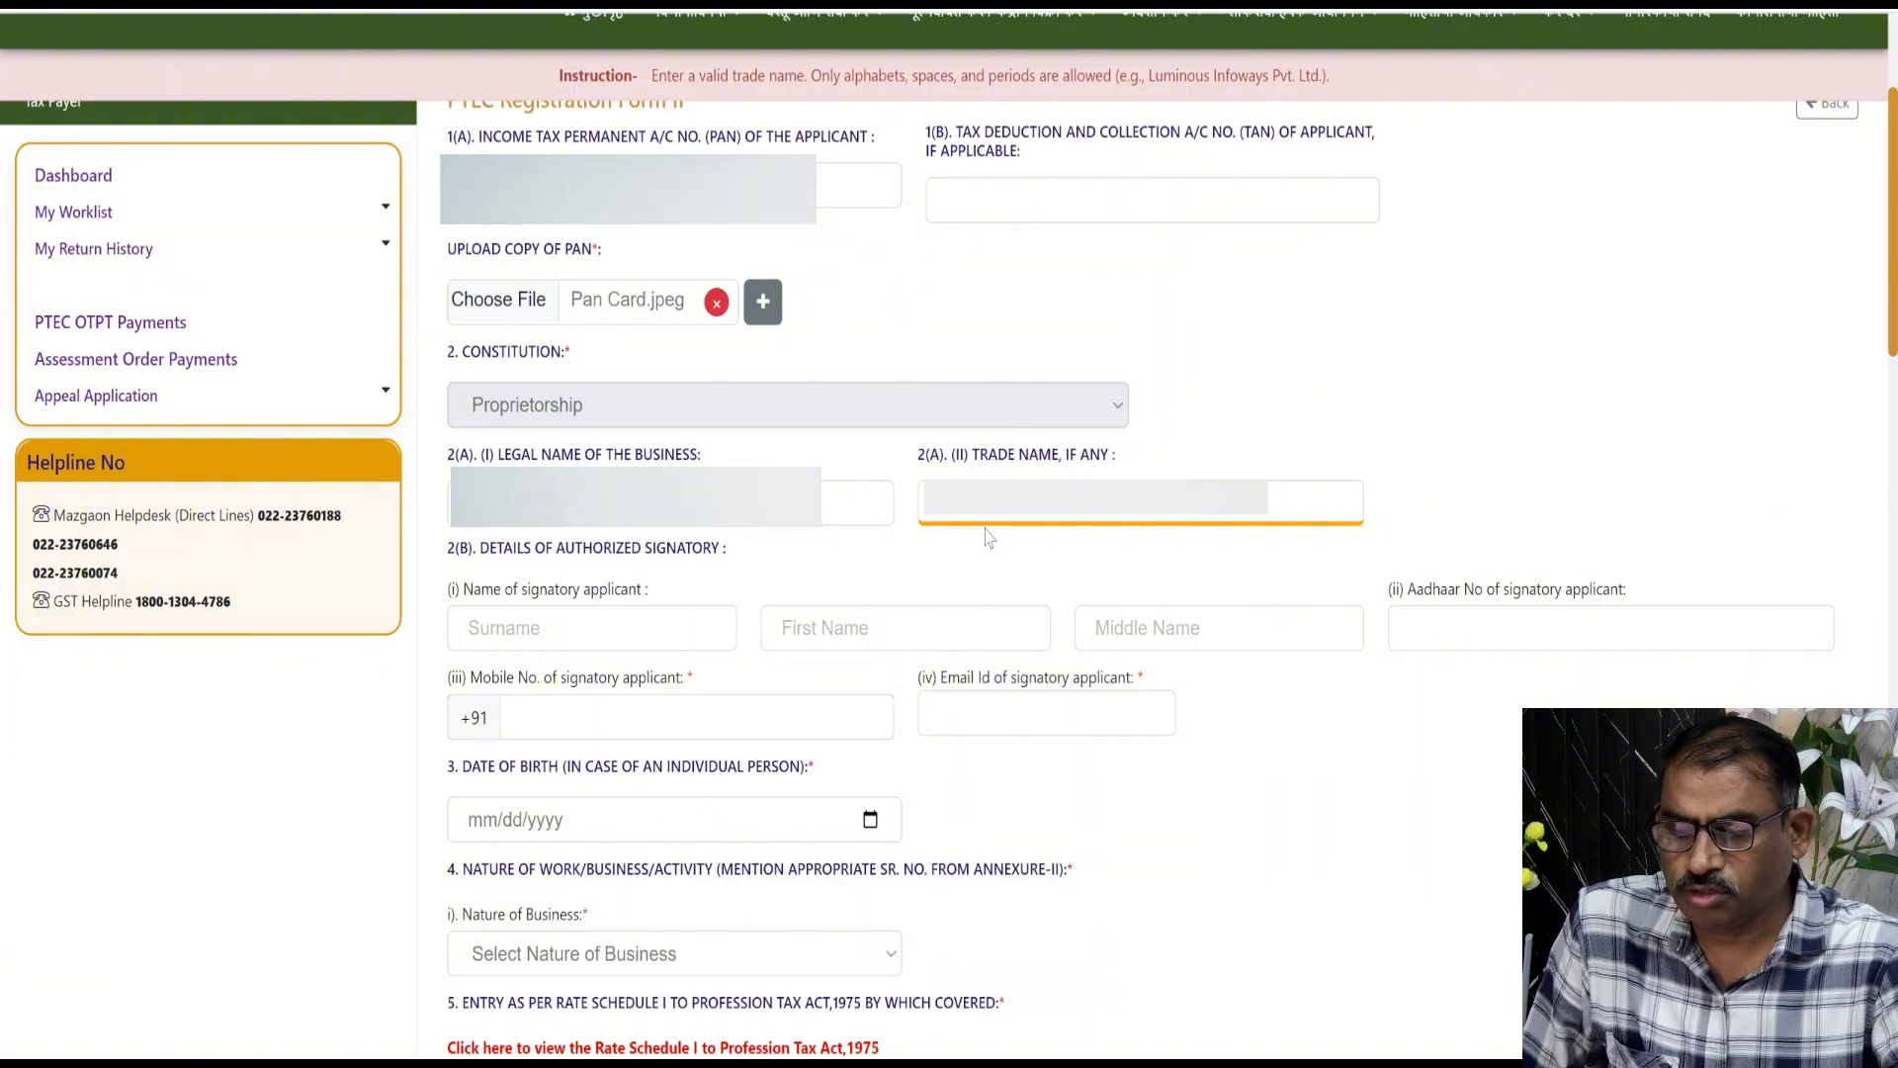
Step: Fill in the authorized signatory's surname, first name, middle name and Aadhaar number
left_click(511, 623)
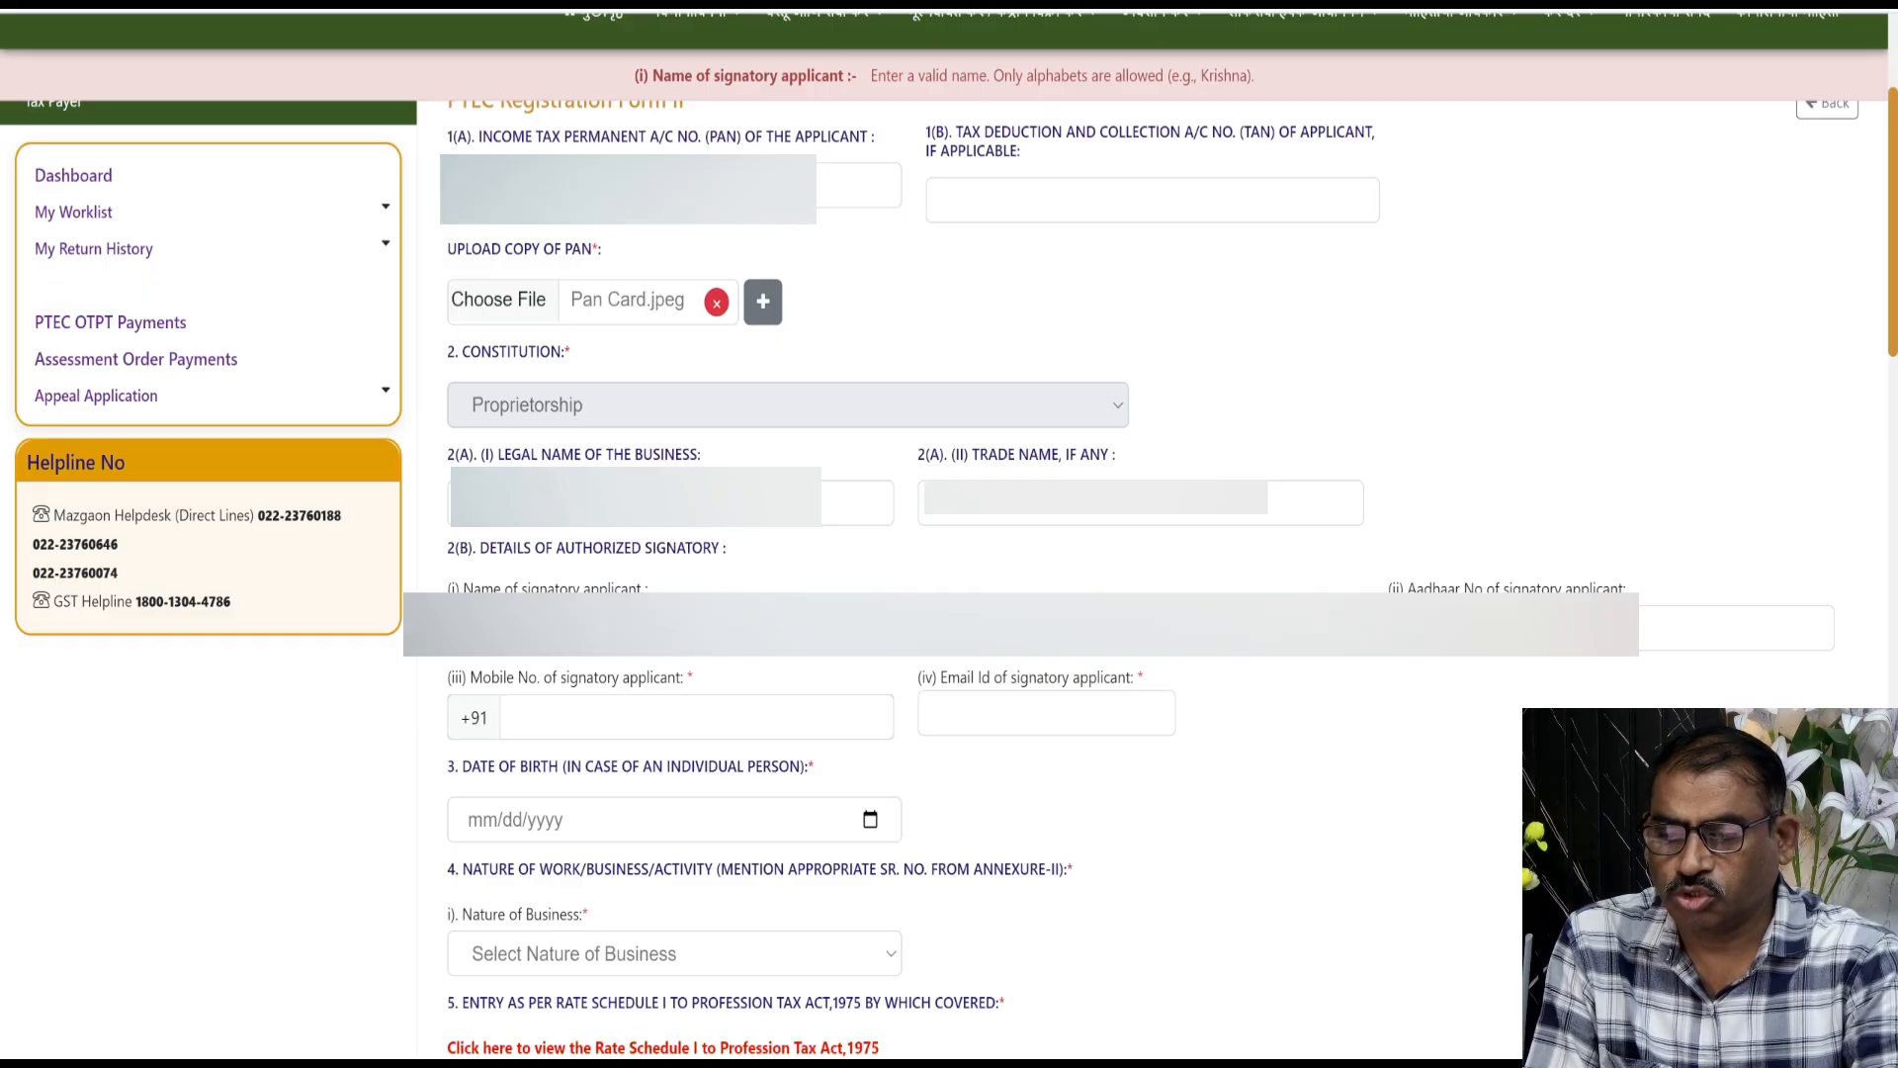
left_click(1661, 628)
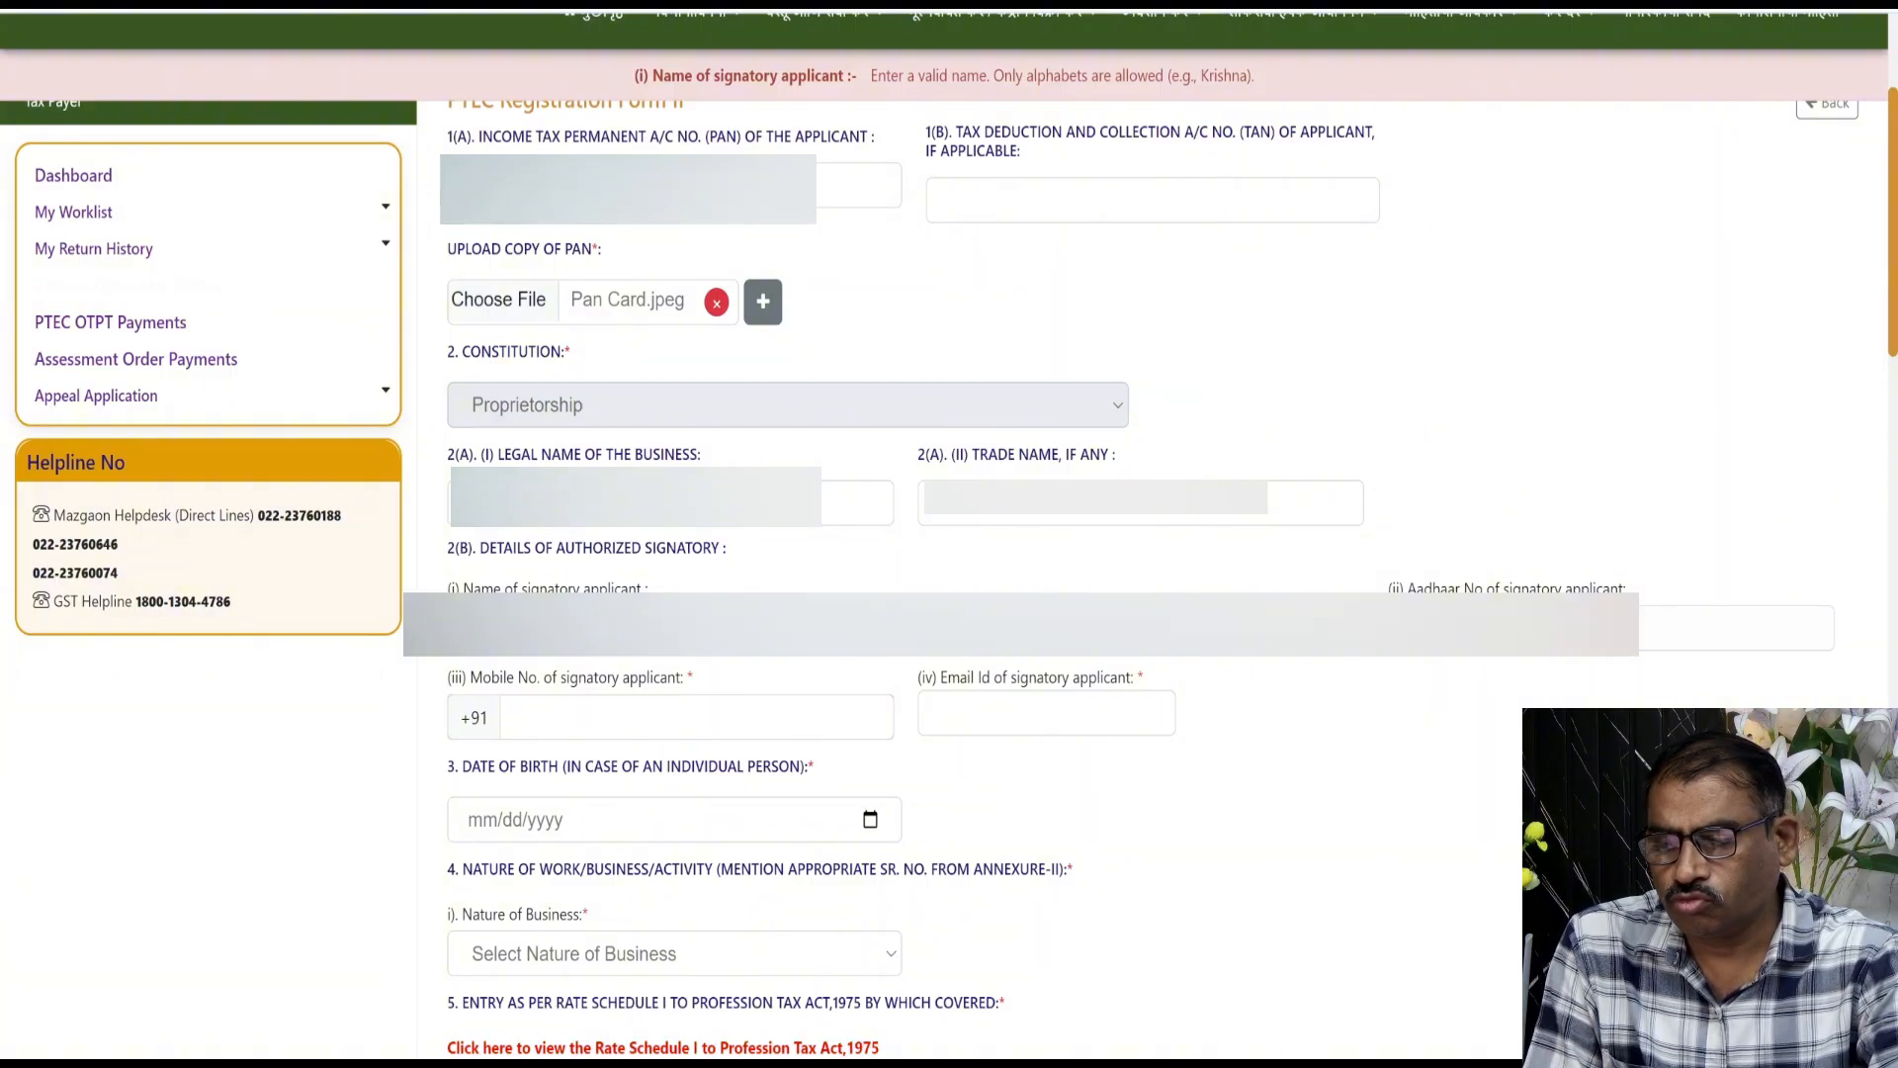
left_click(1427, 639)
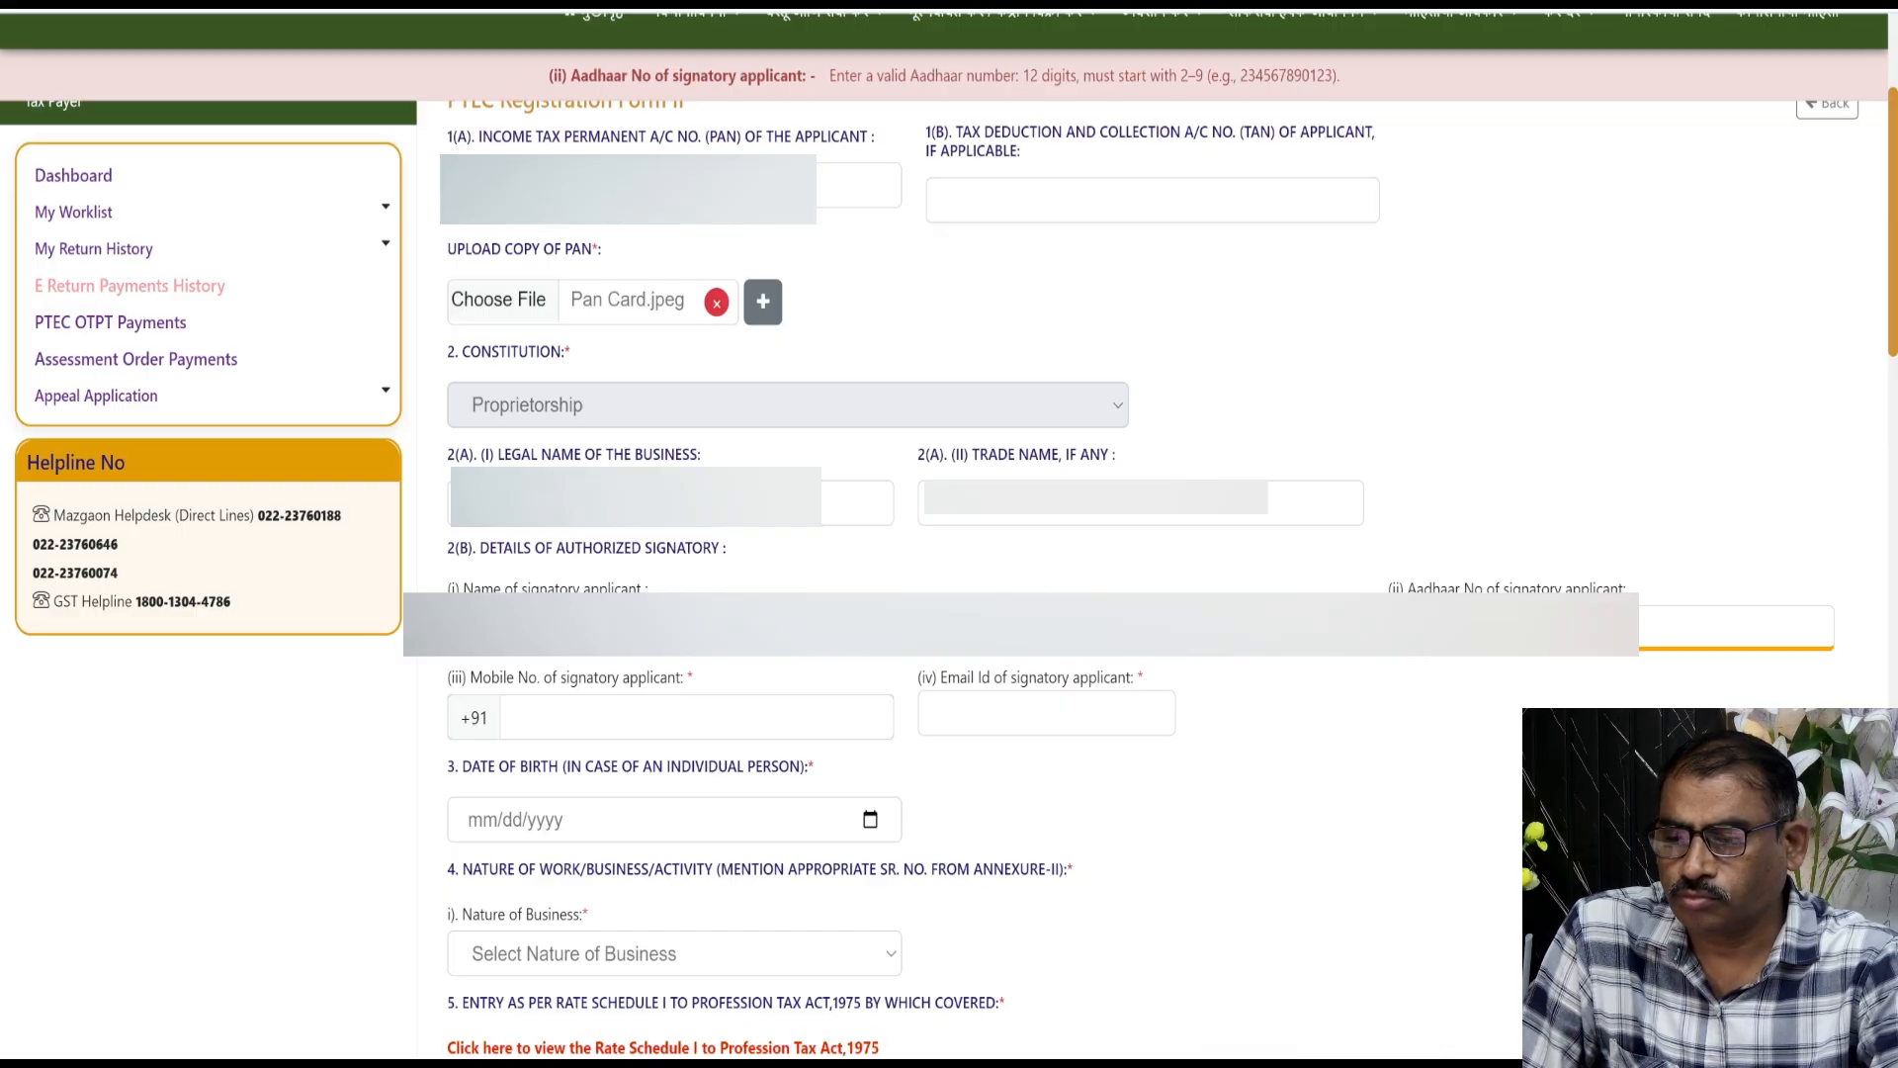
left_click(593, 628)
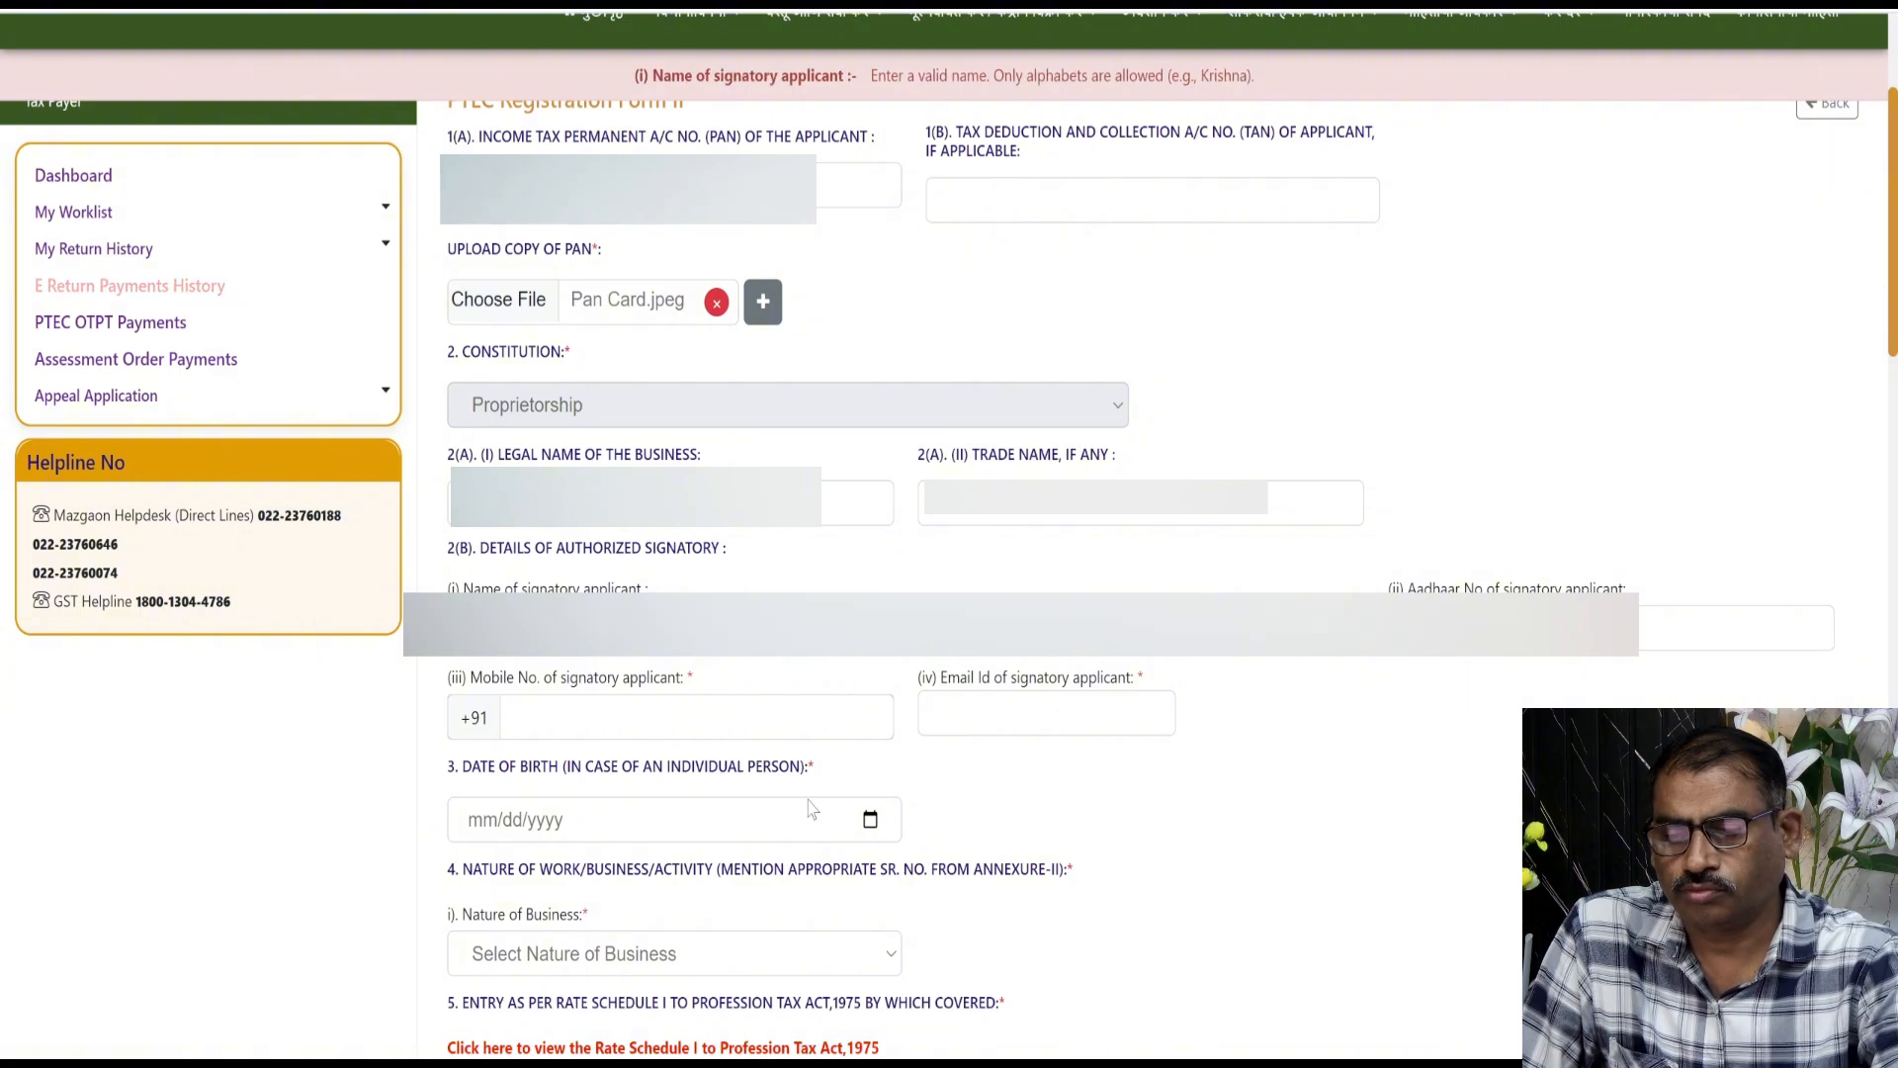
Step: Fill in the authorized signatory's mobile number and e-mail address
left_click(677, 727)
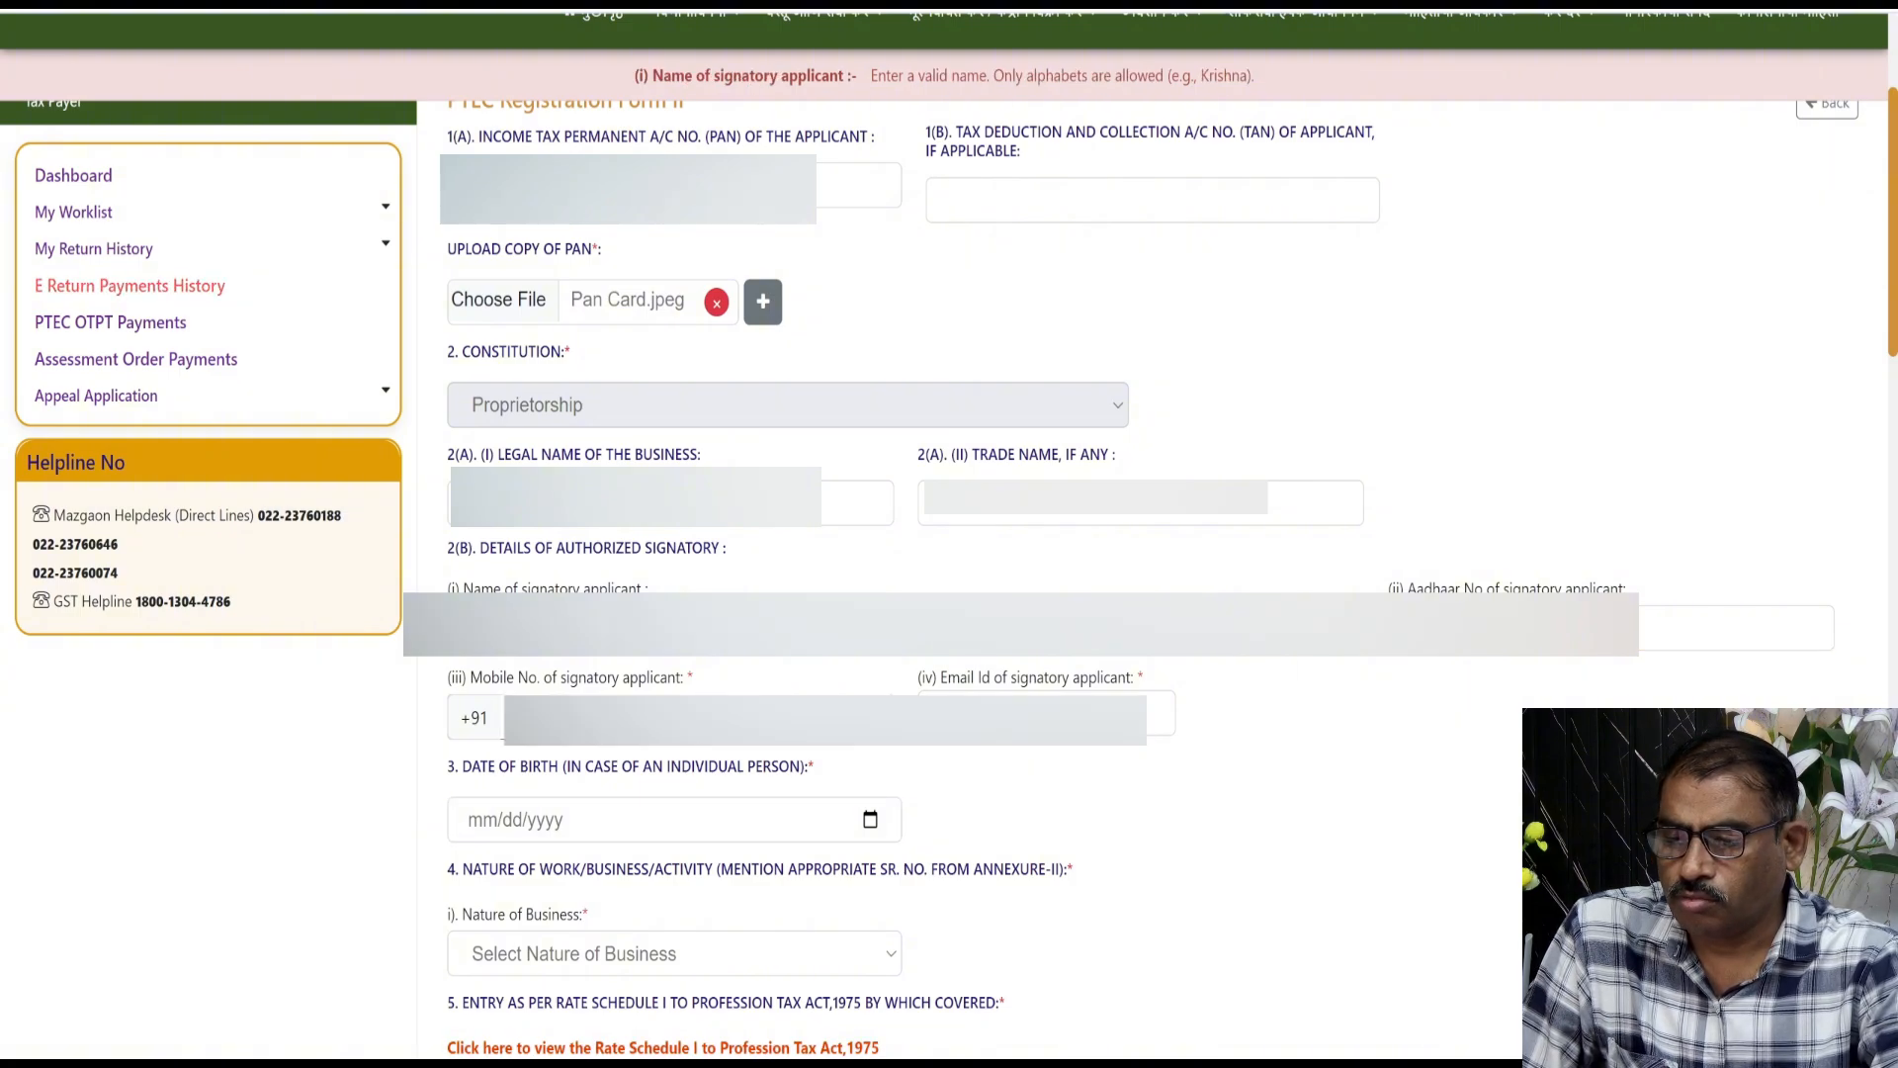
left_click(682, 722)
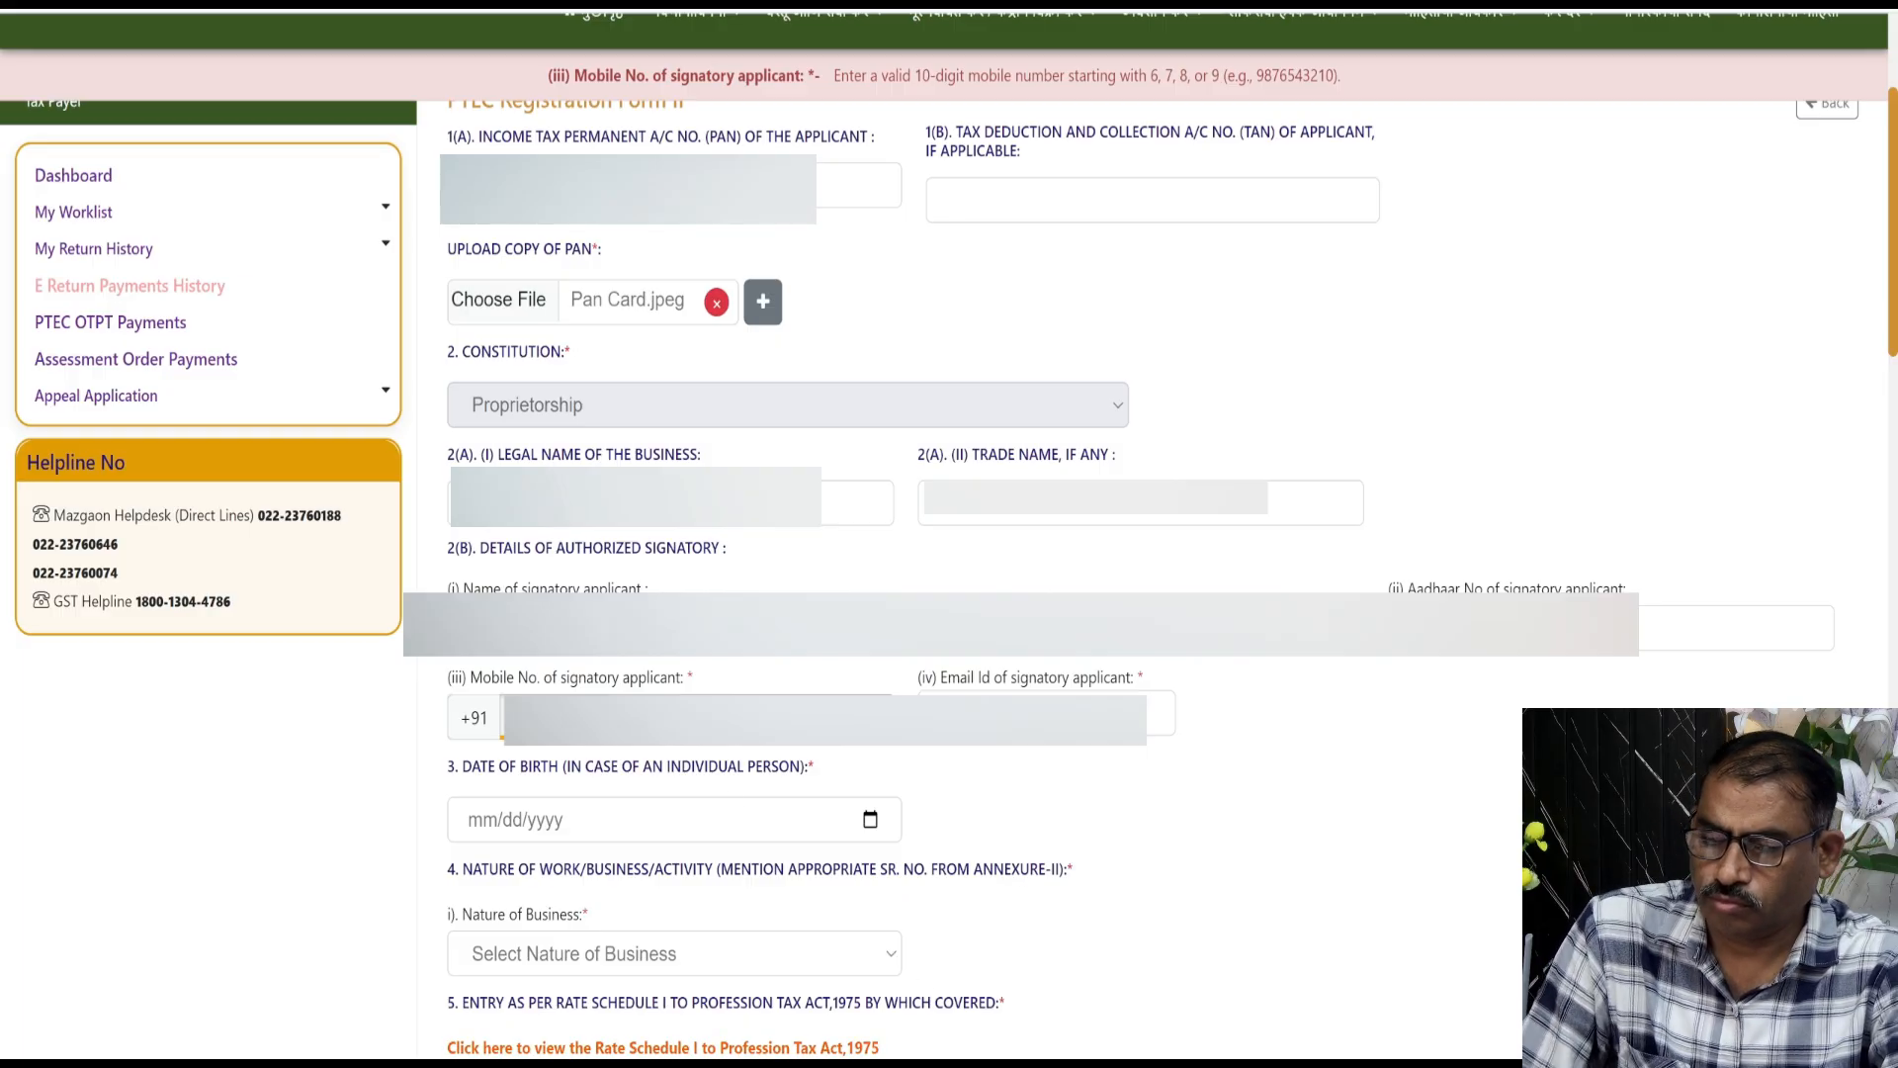
left_click(1046, 715)
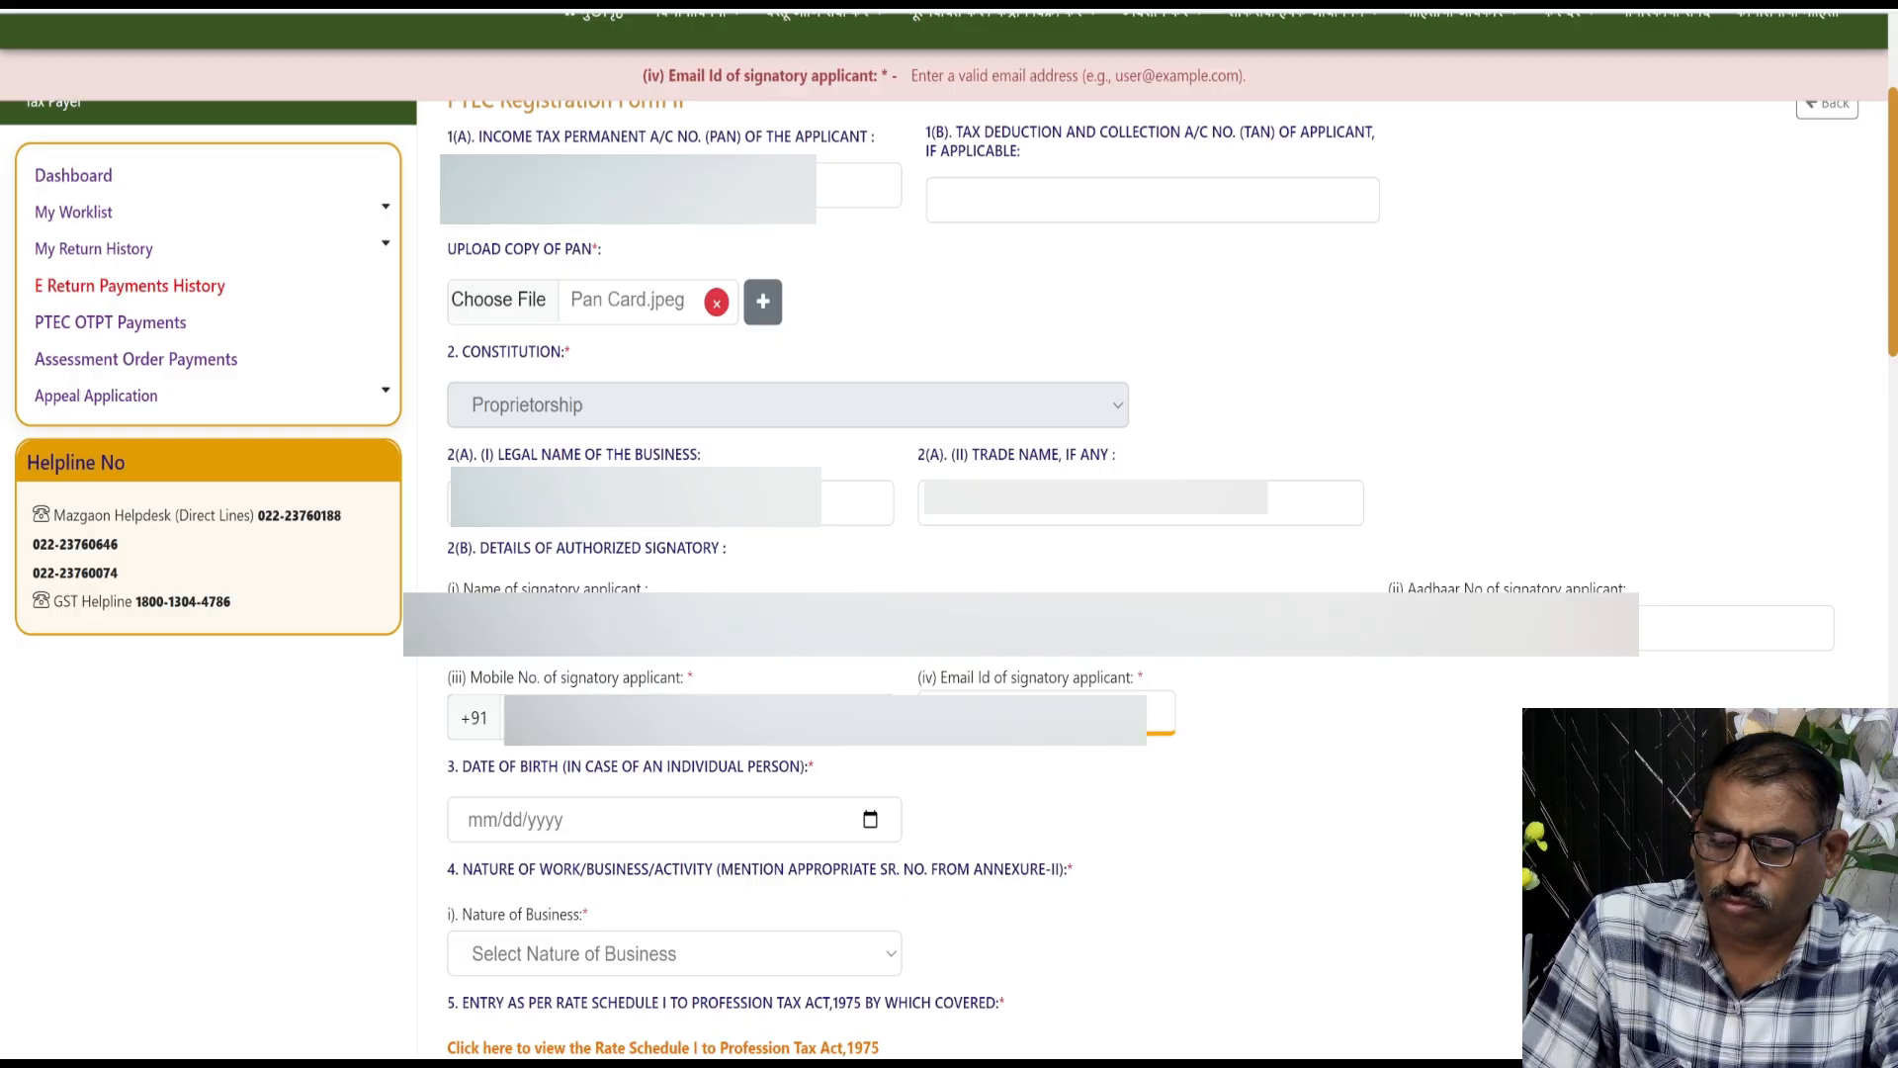
Step: Set the applicant's date of birth by choosing the year, month and day in the calendar
left_click(871, 819)
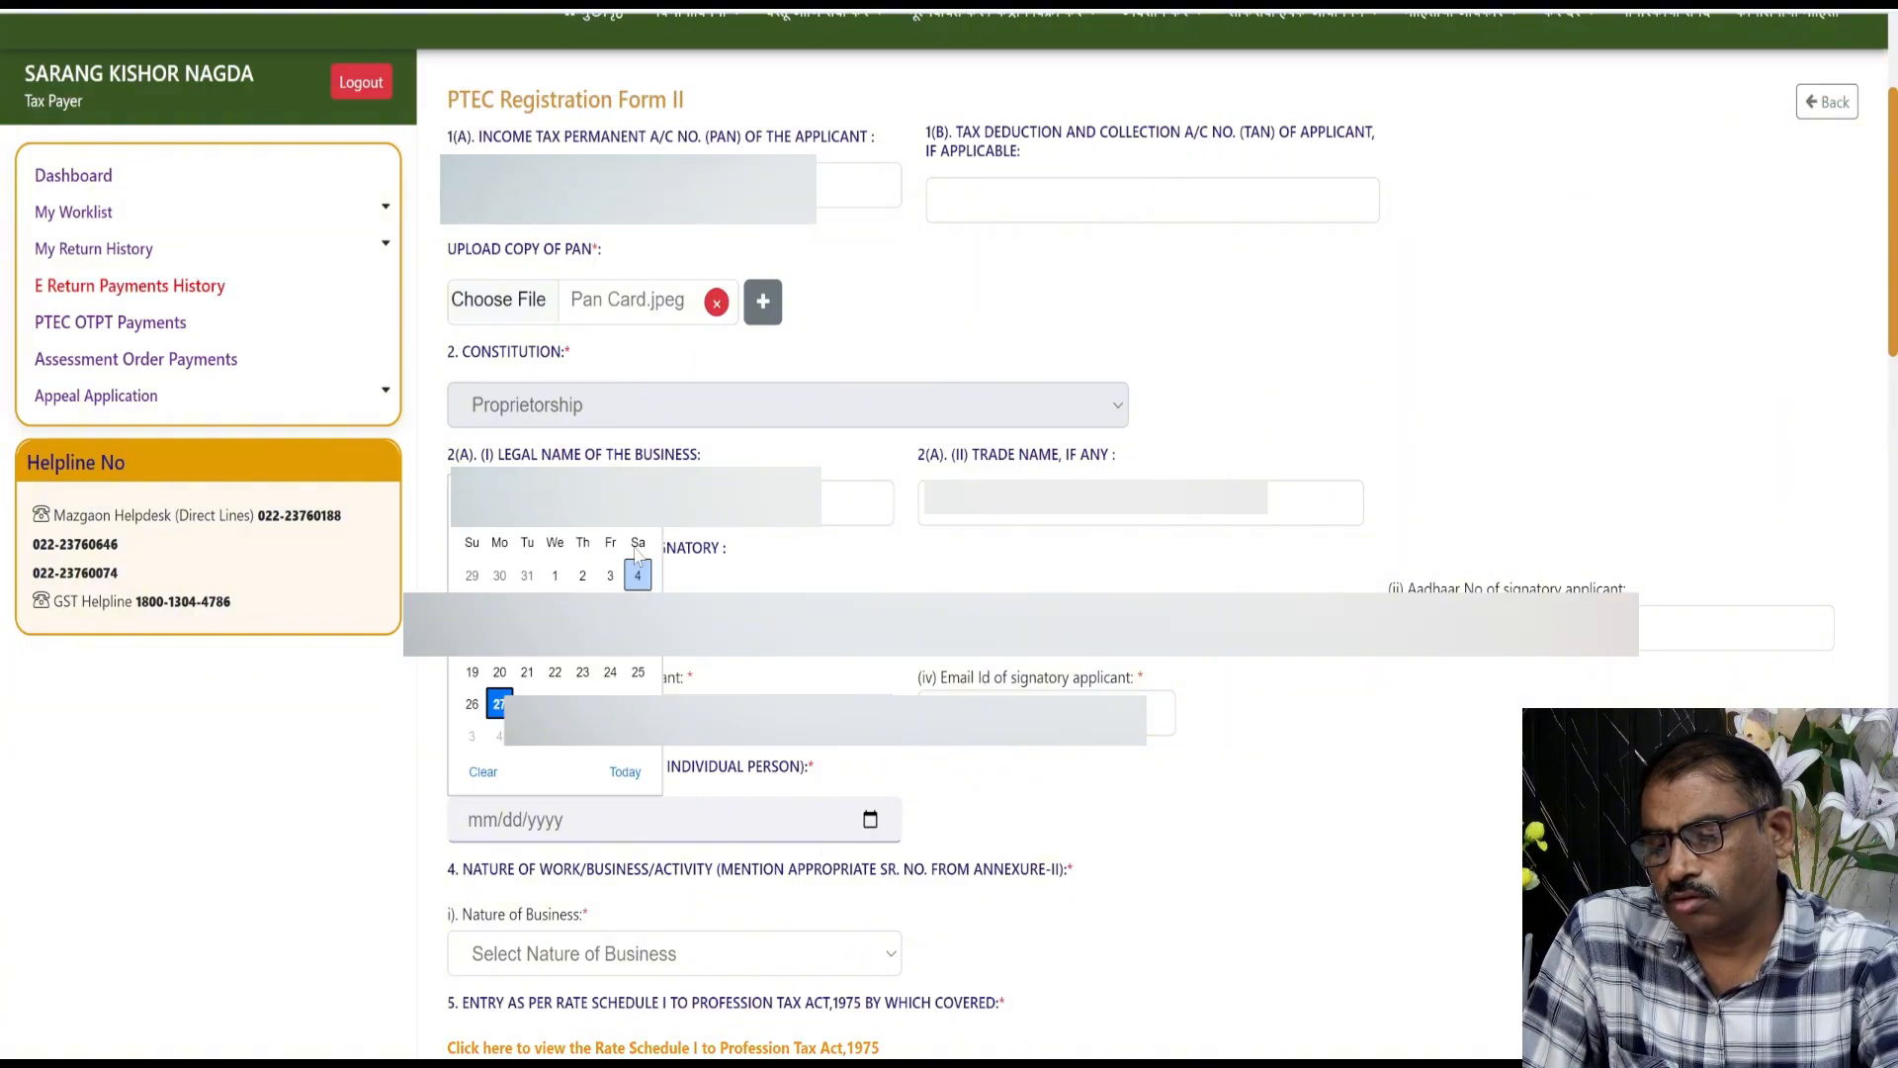
left_click(496, 506)
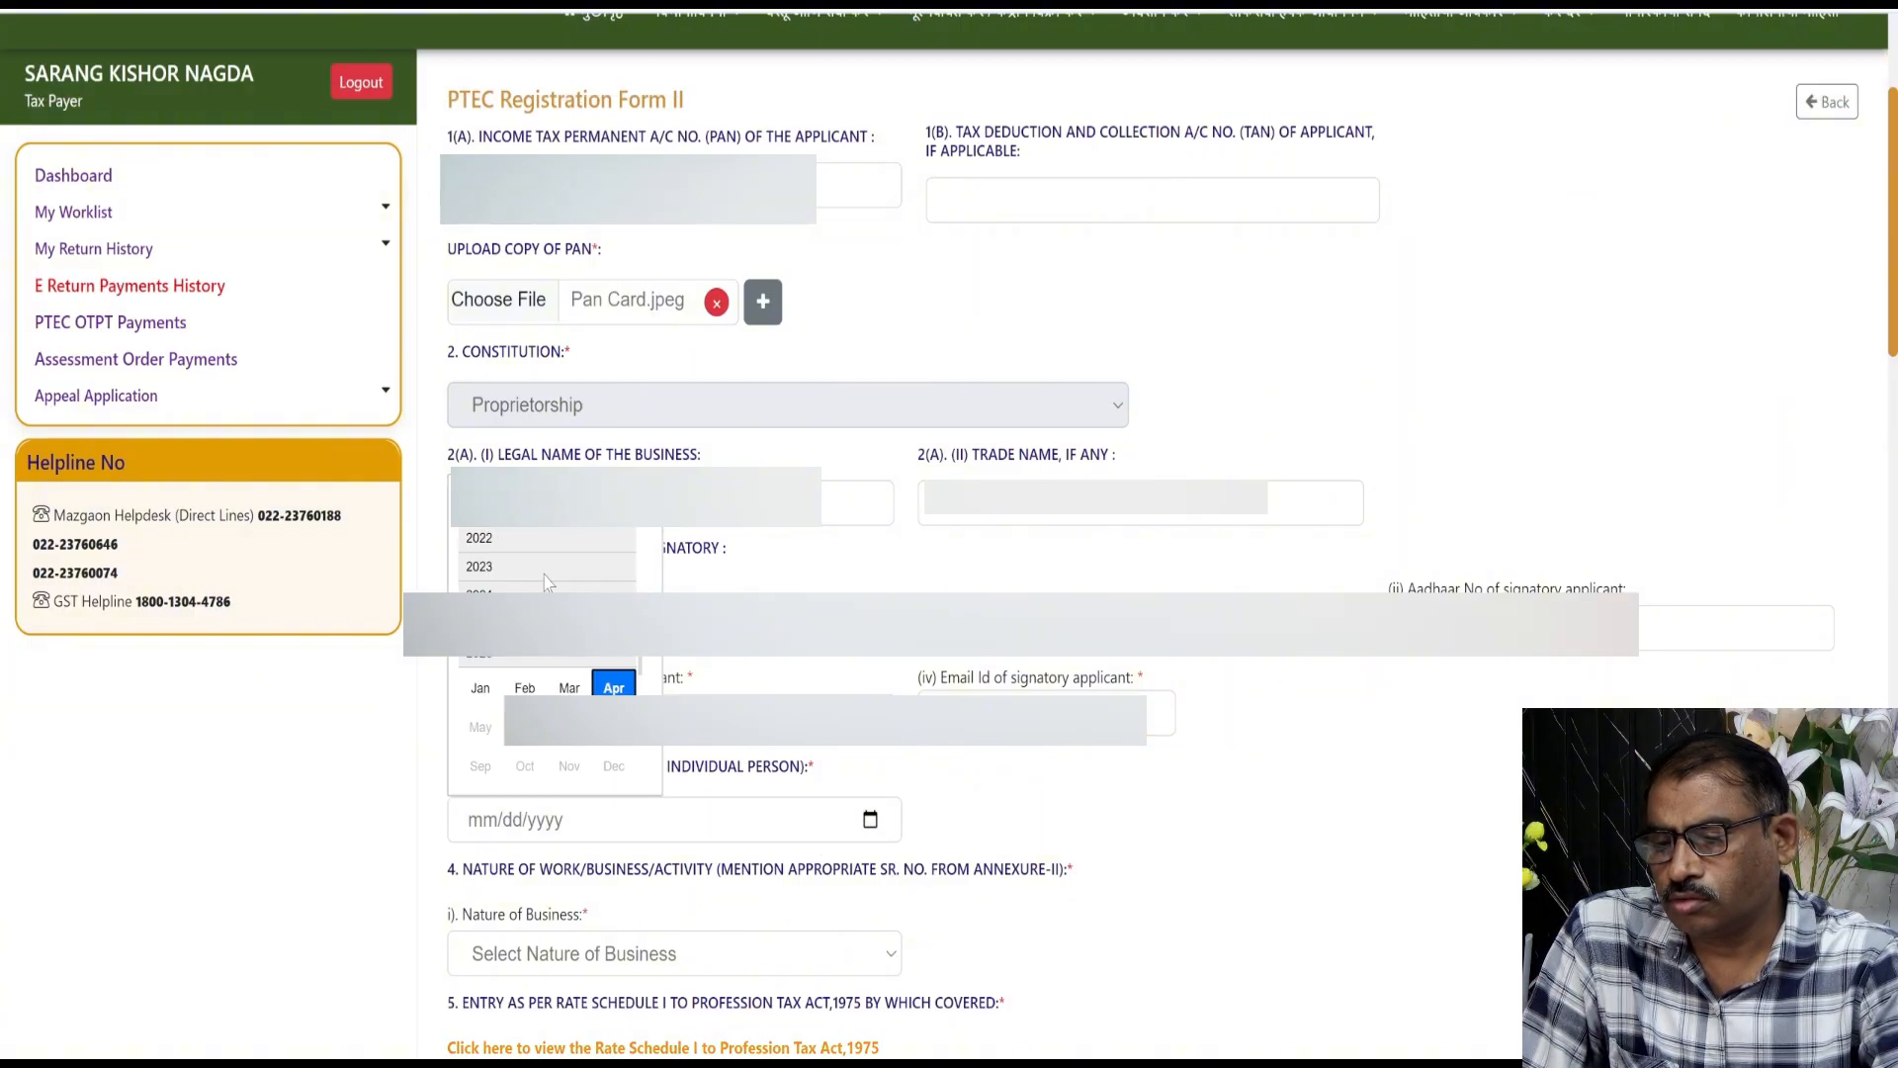
scroll(546, 574, "up", 1)
scroll(549, 581, "up", 5)
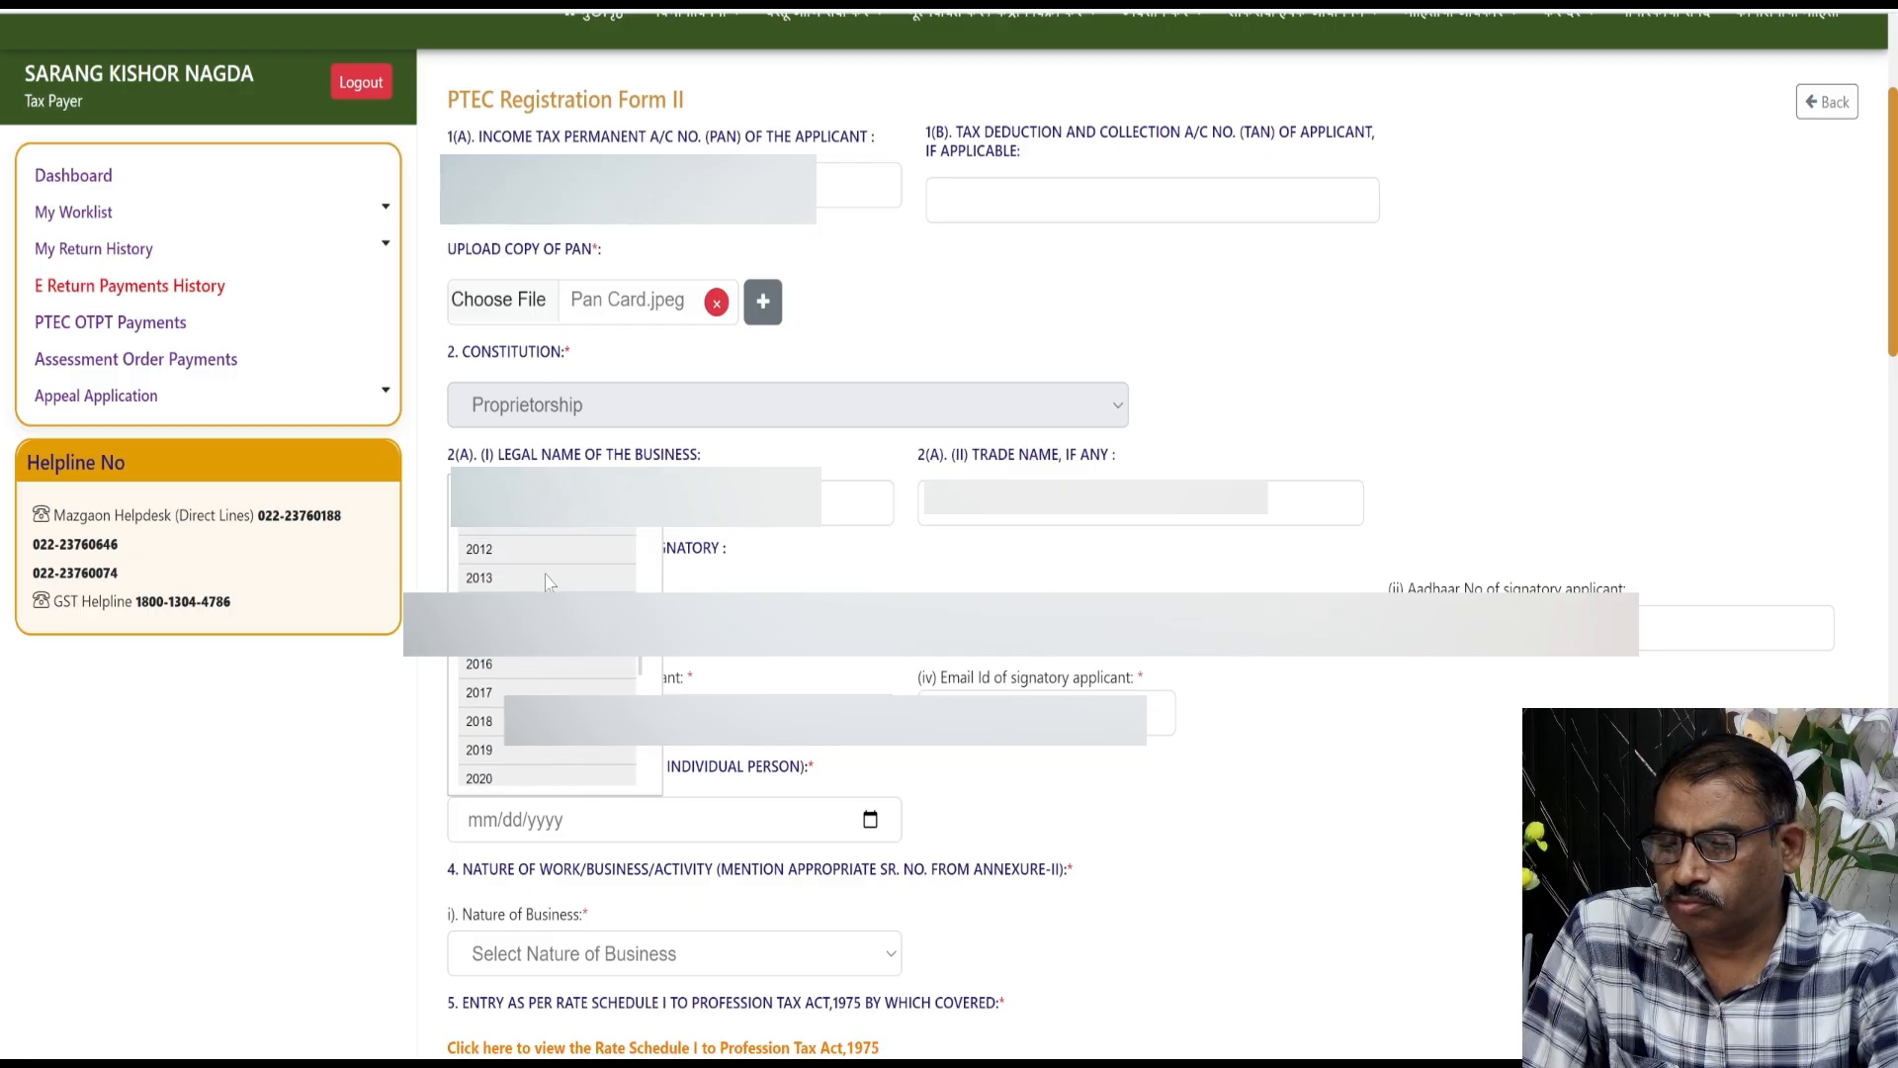
scroll(549, 582, "up", 5)
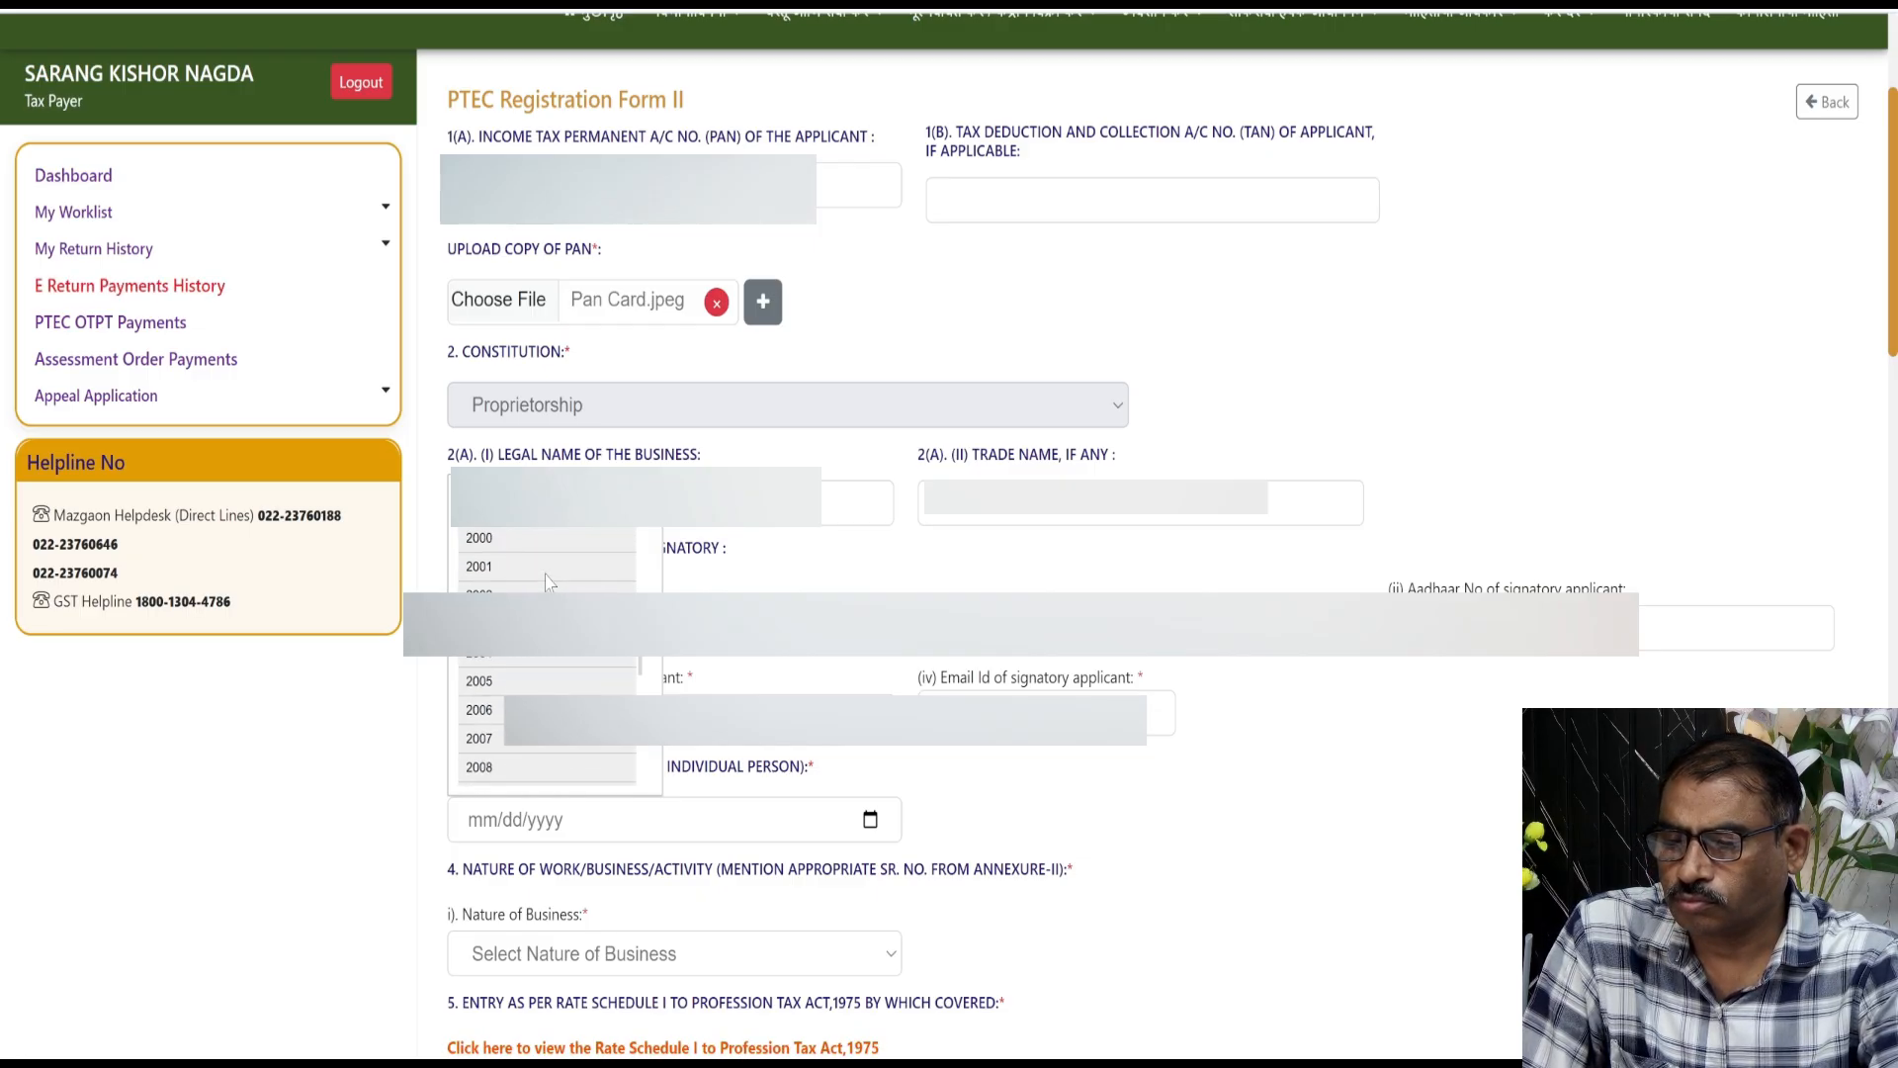
scroll(549, 581, "up", 2)
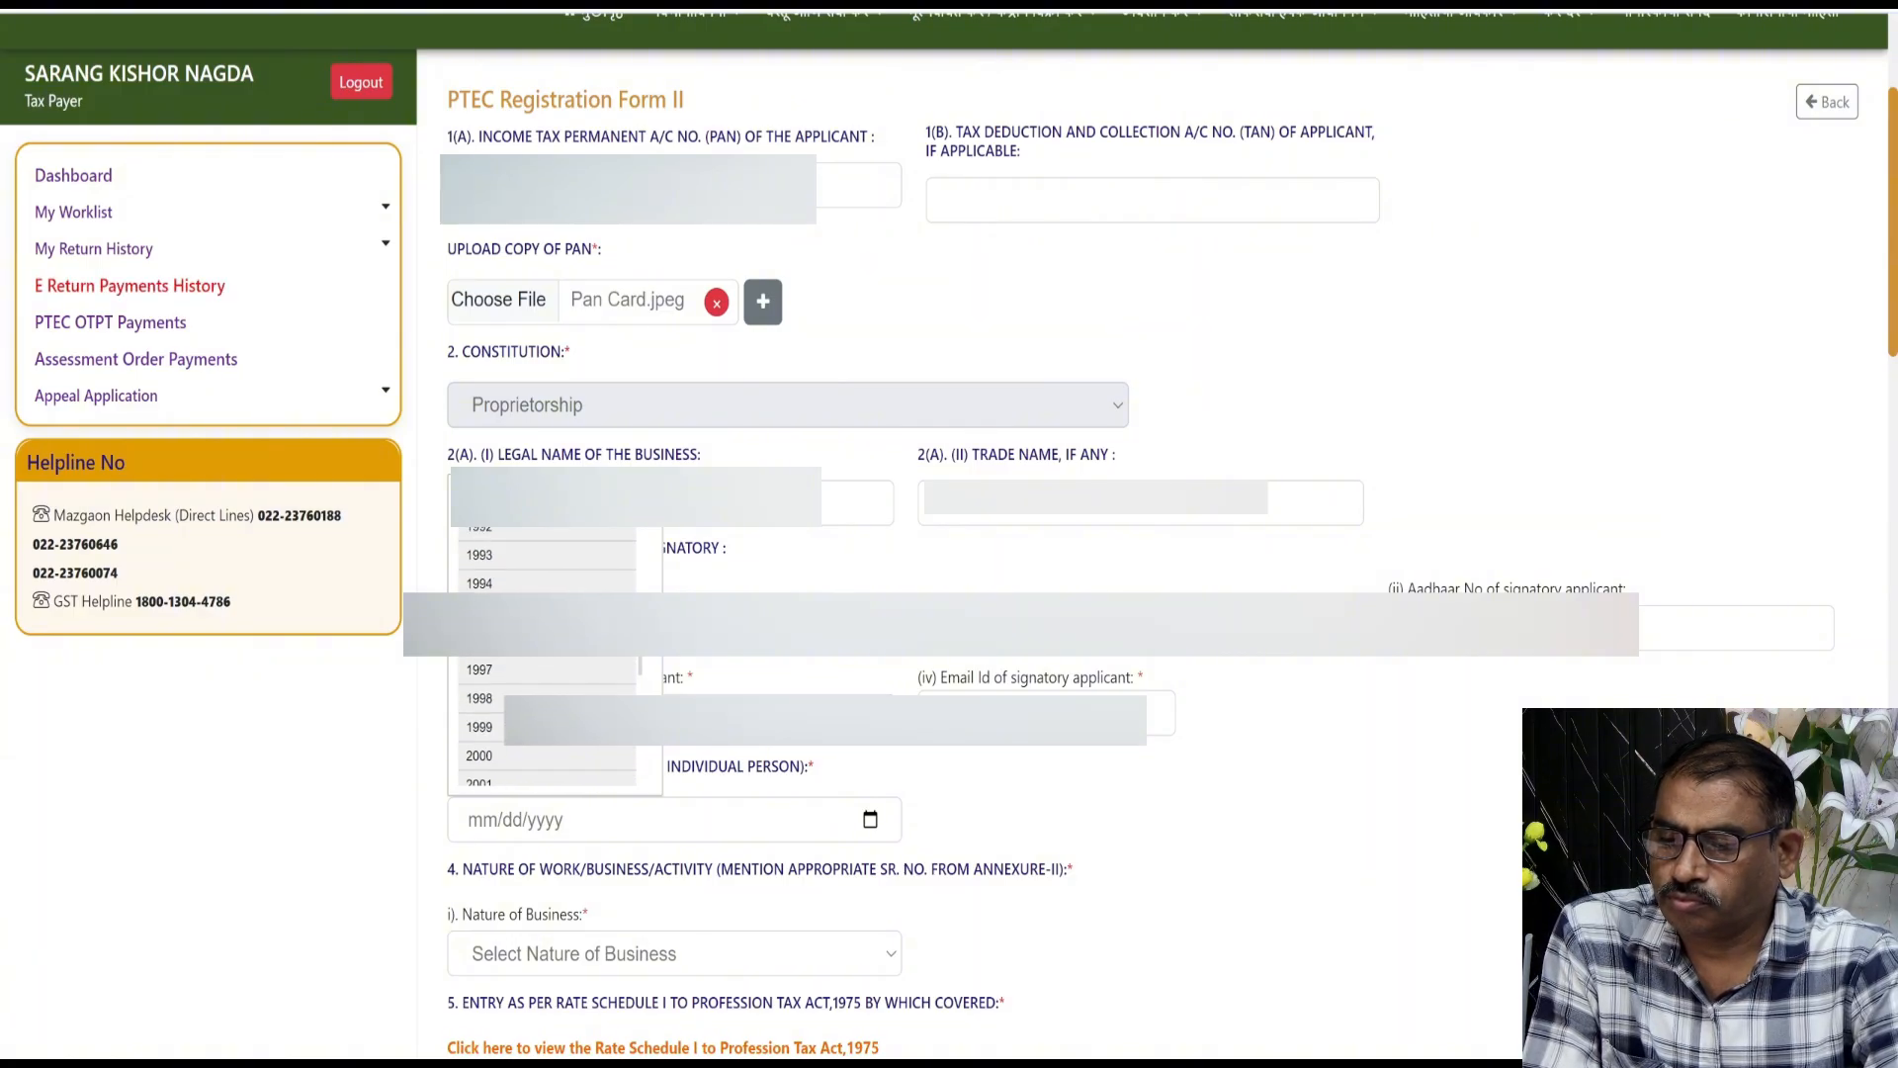
scroll(509, 568, "up", 1)
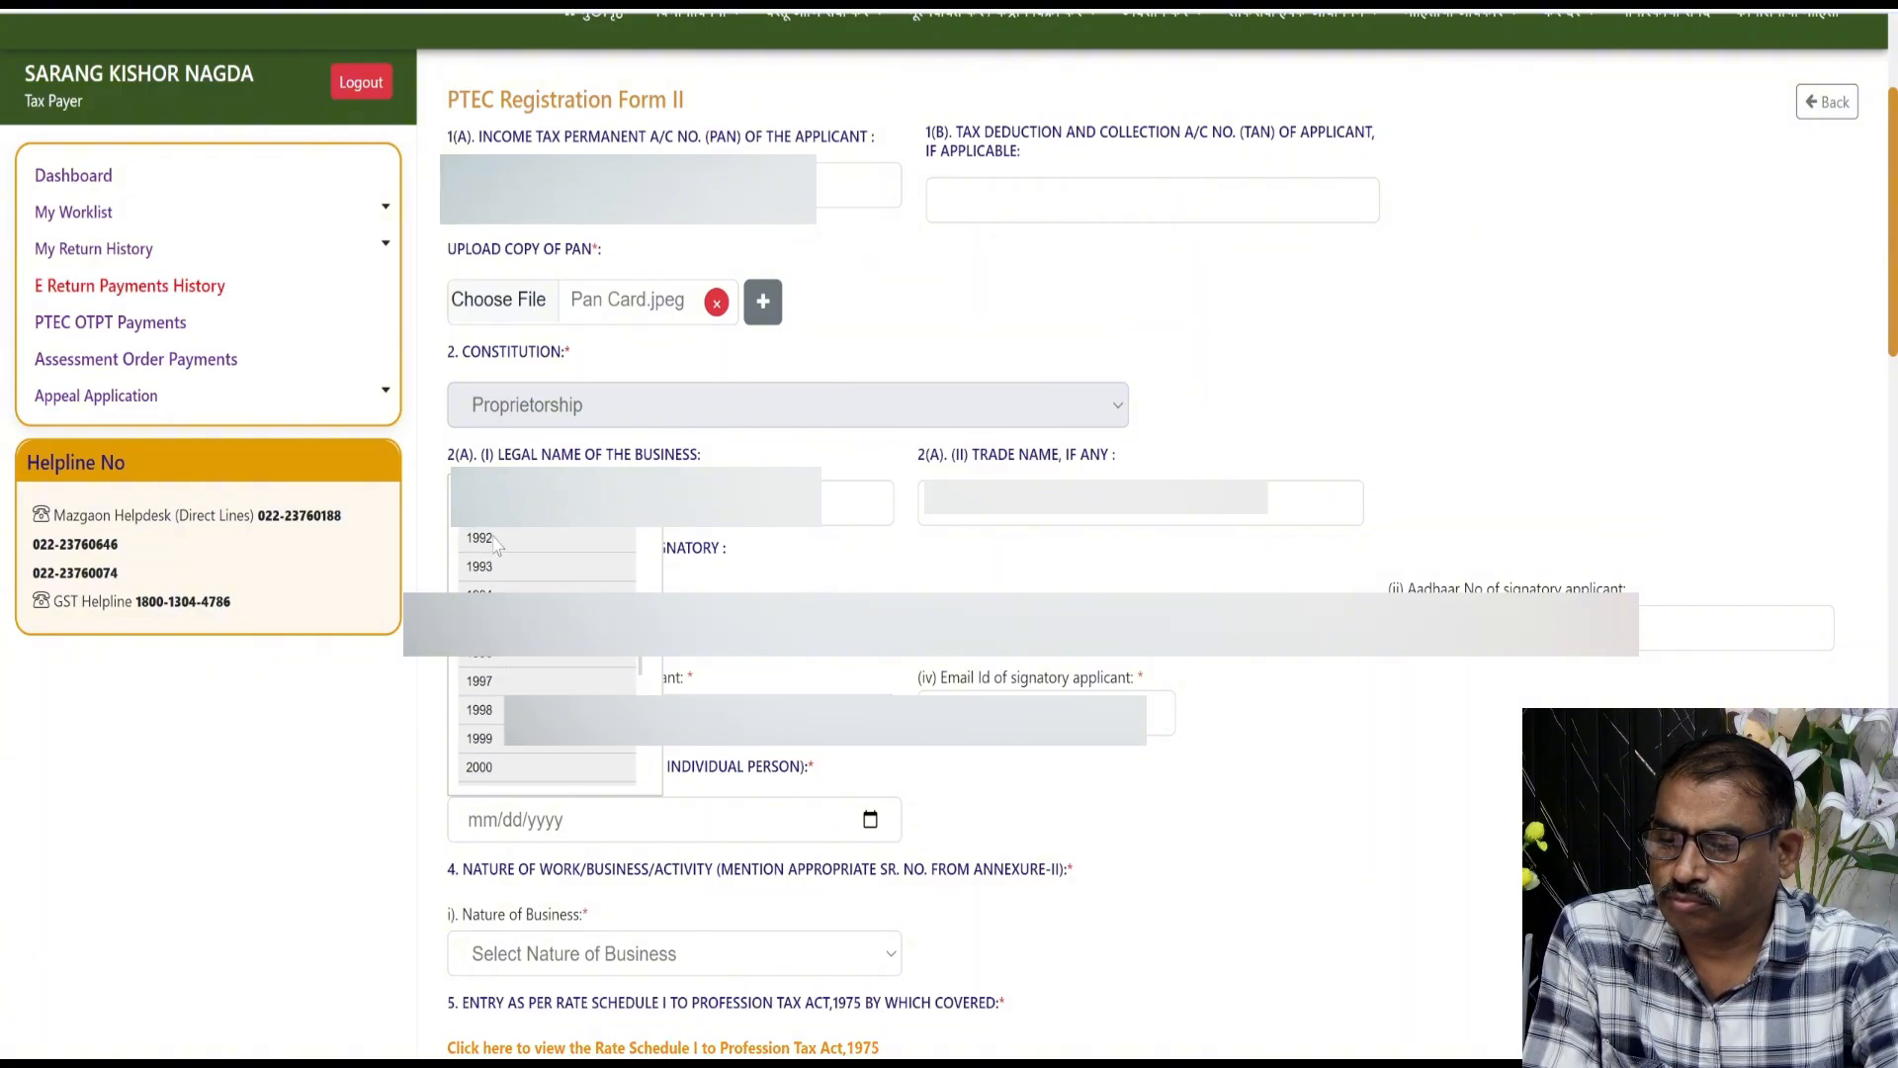
left_click(499, 551)
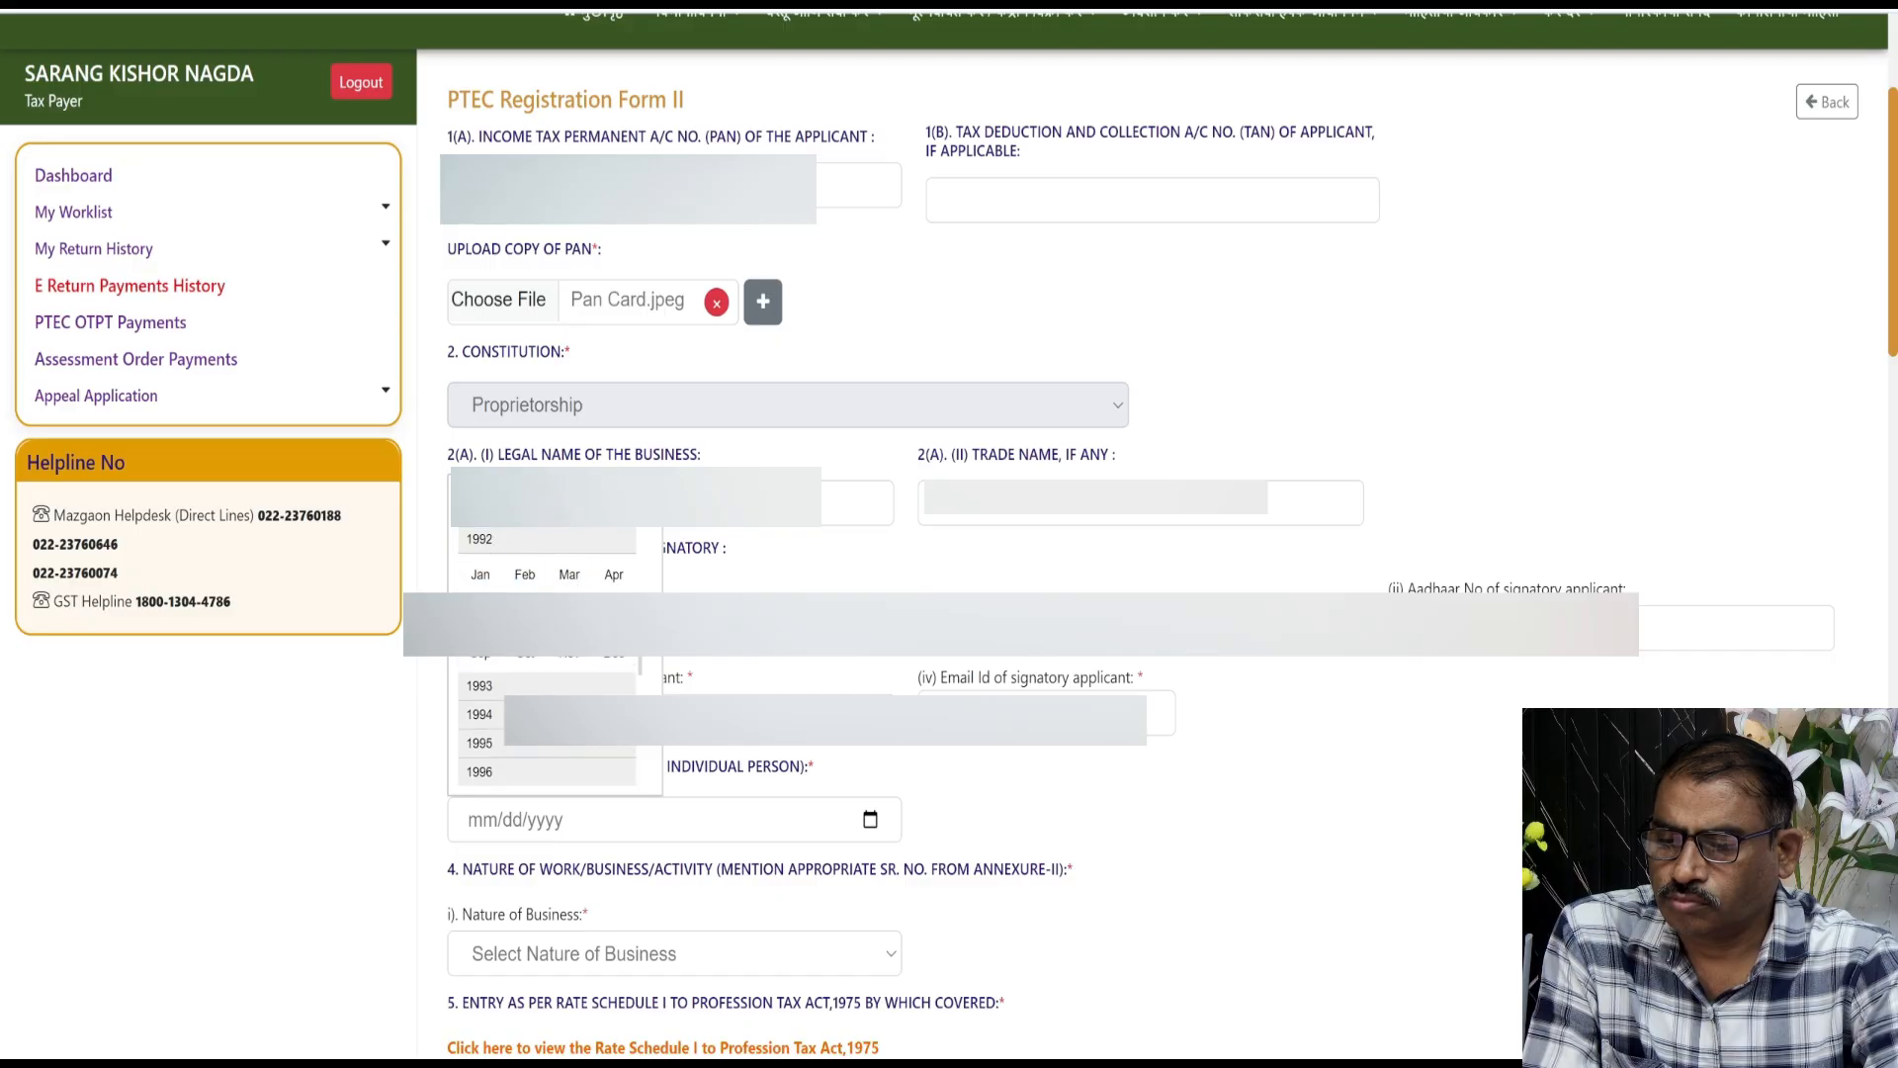
left_click(525, 578)
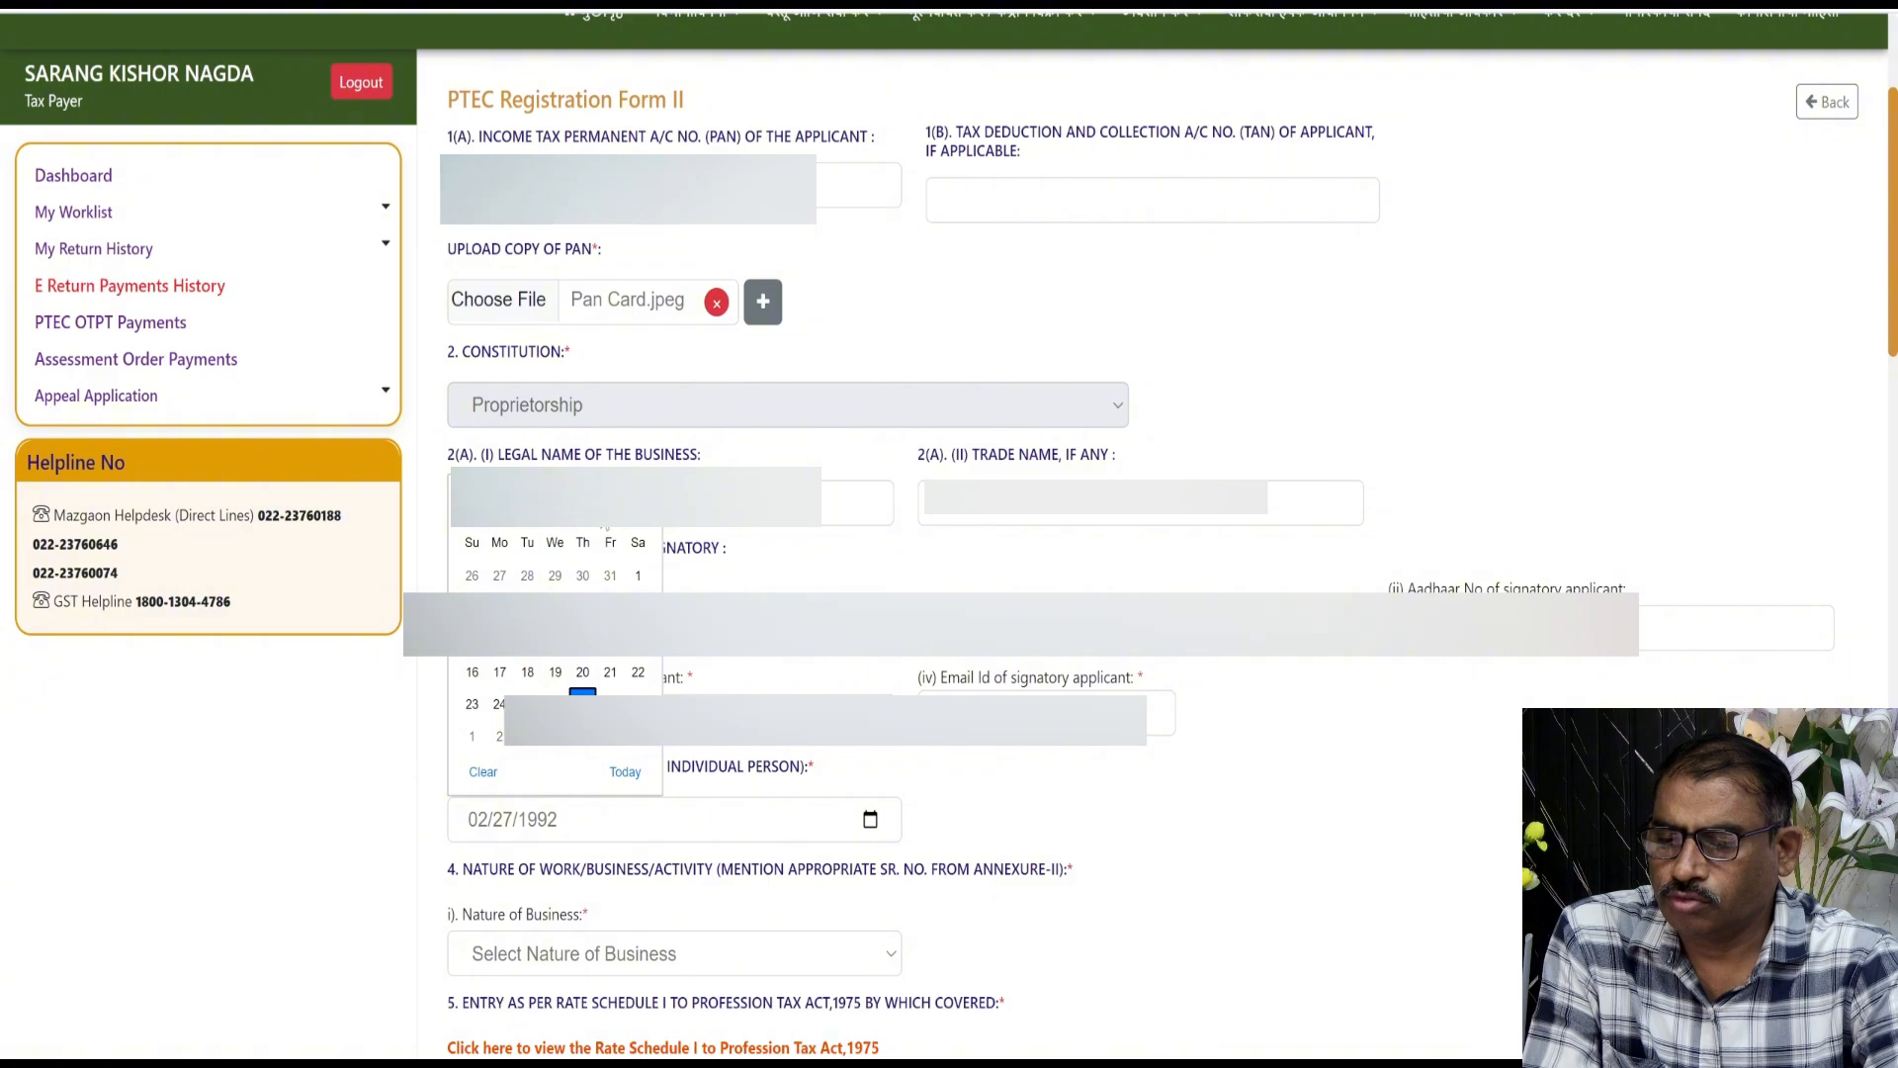
left_click(554, 512)
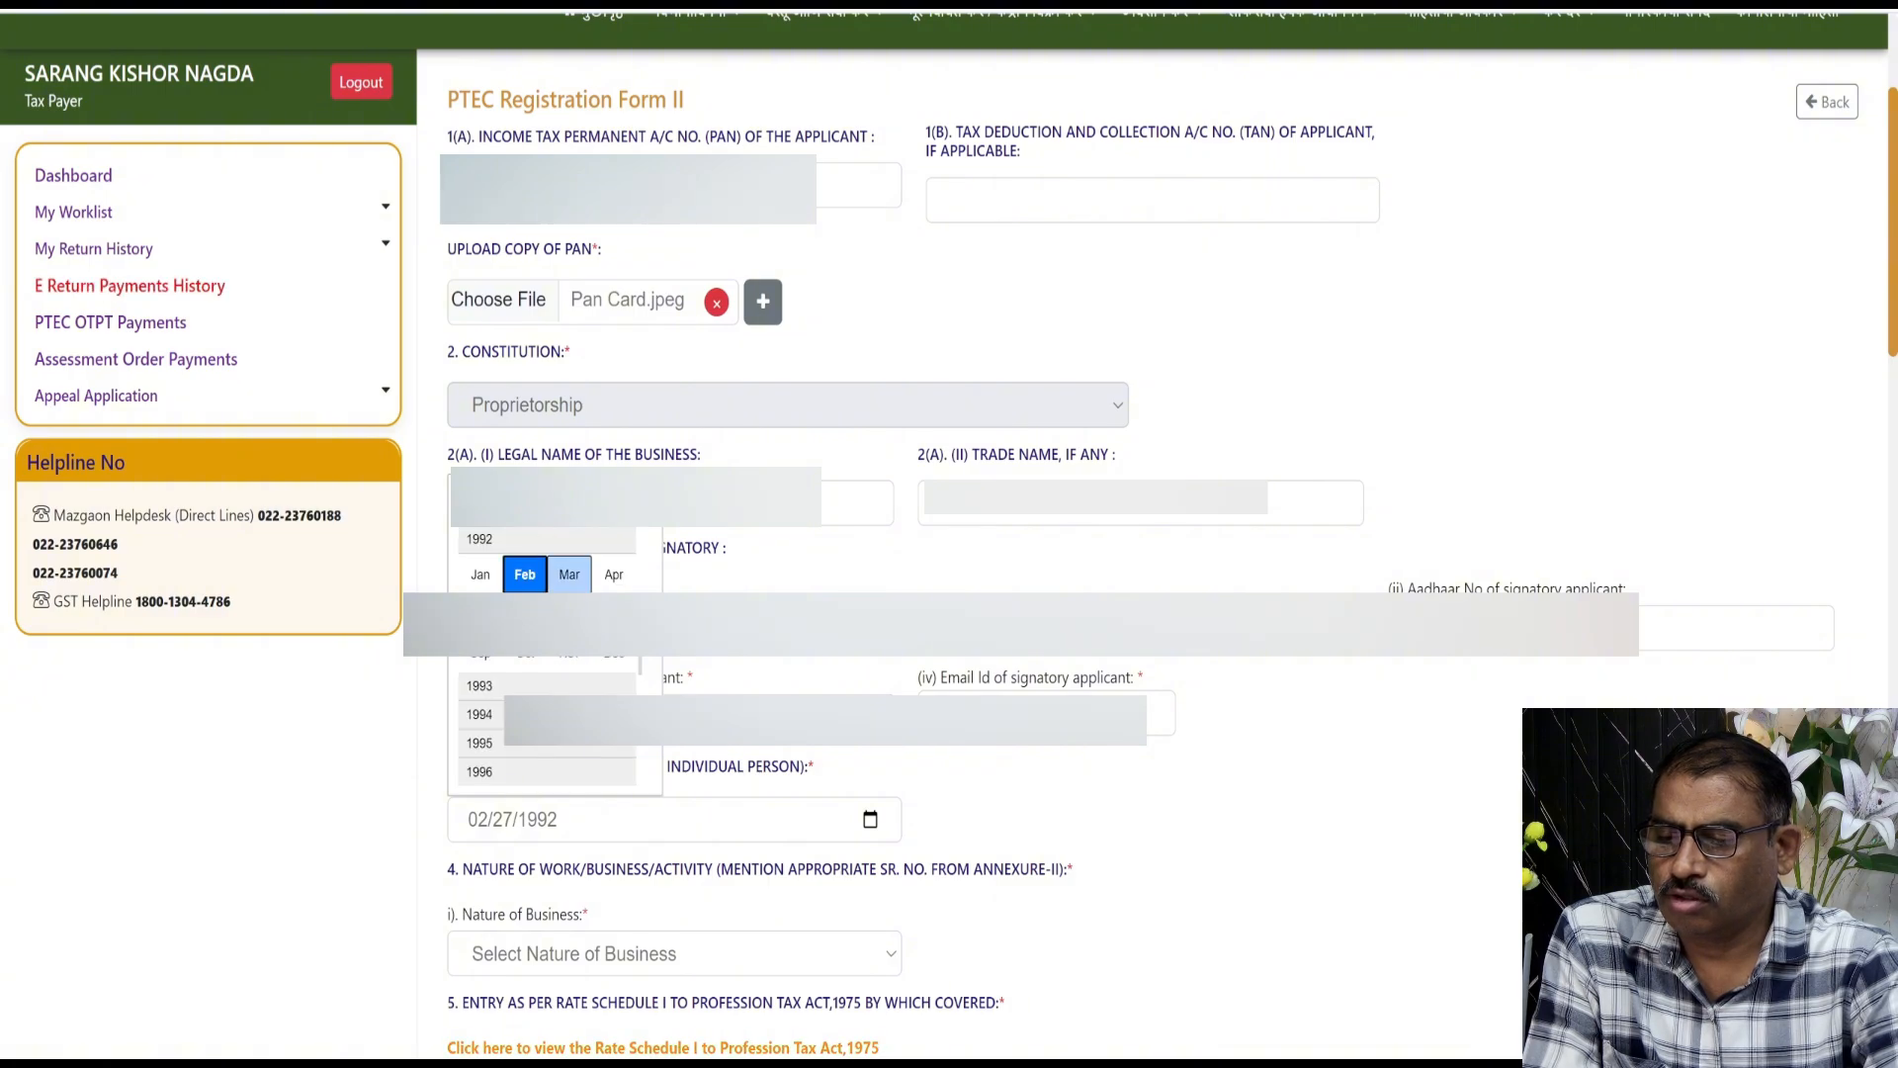
left_click(569, 613)
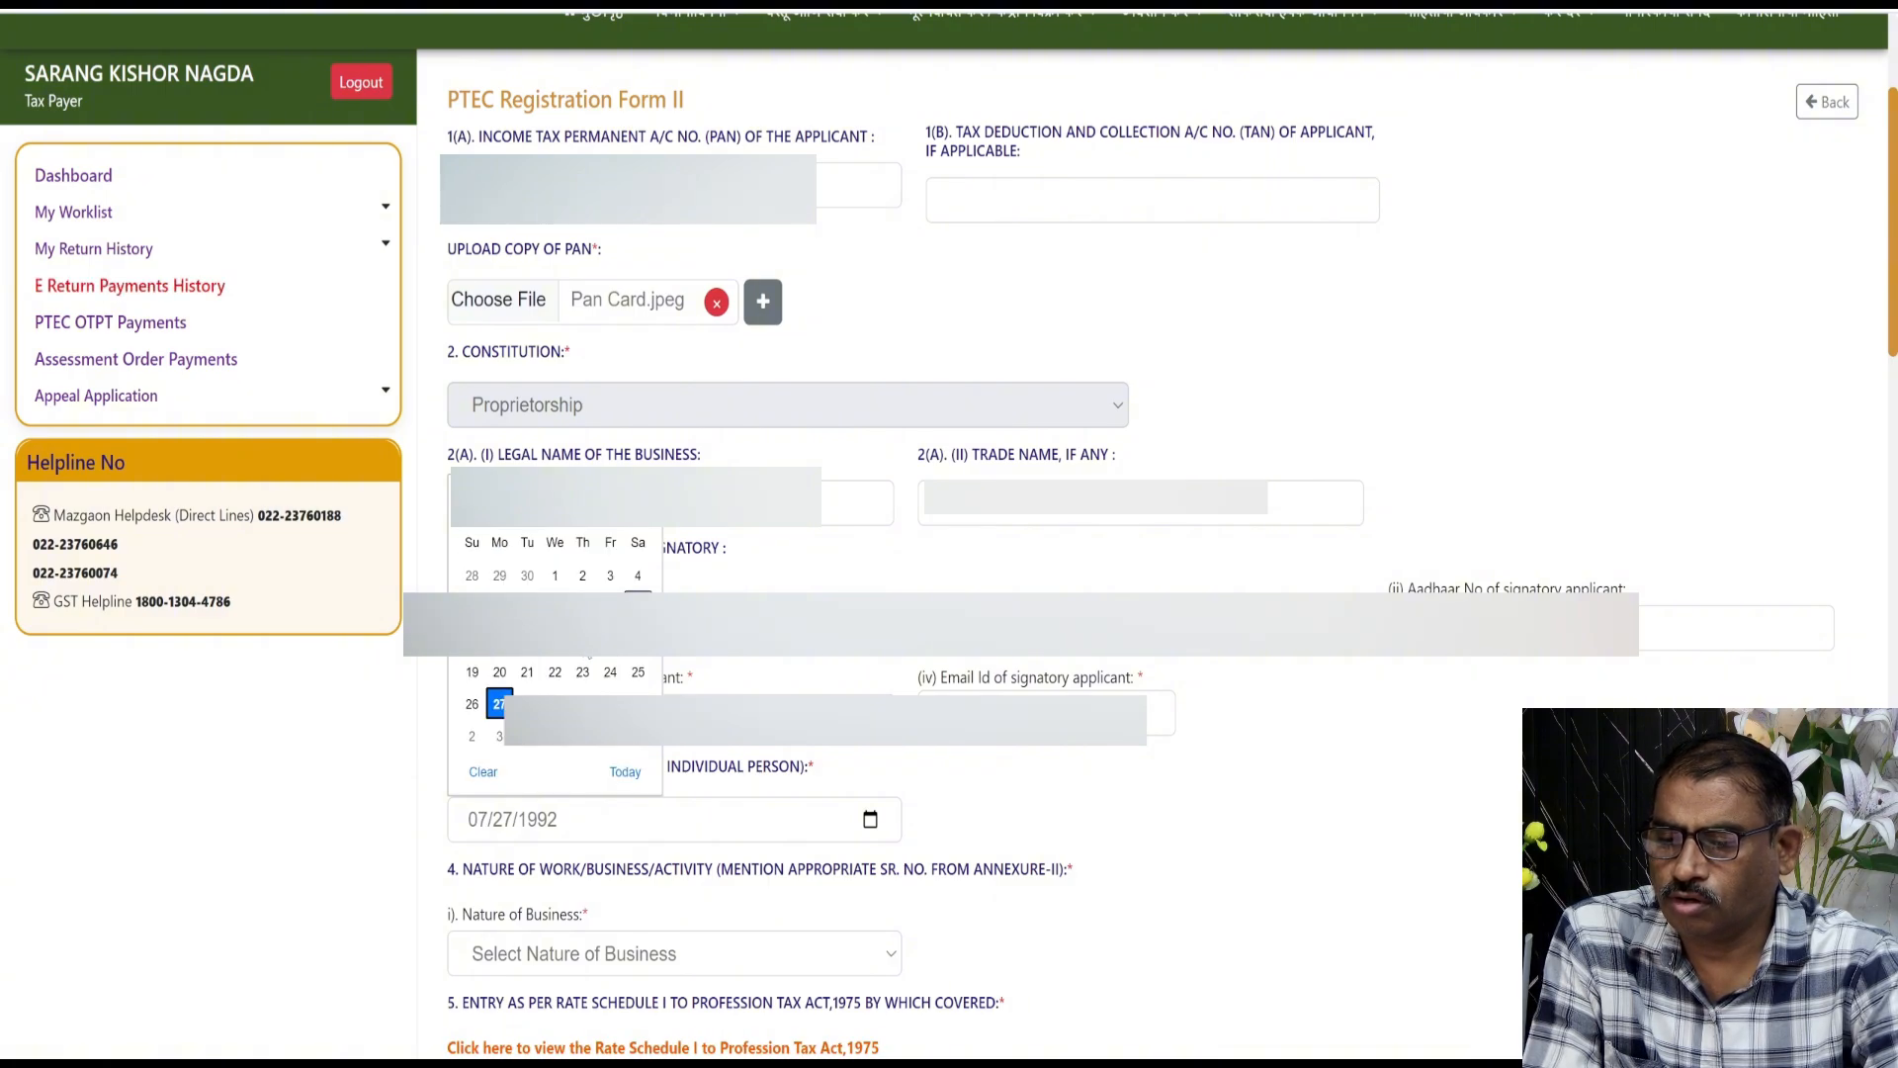
left_click(499, 704)
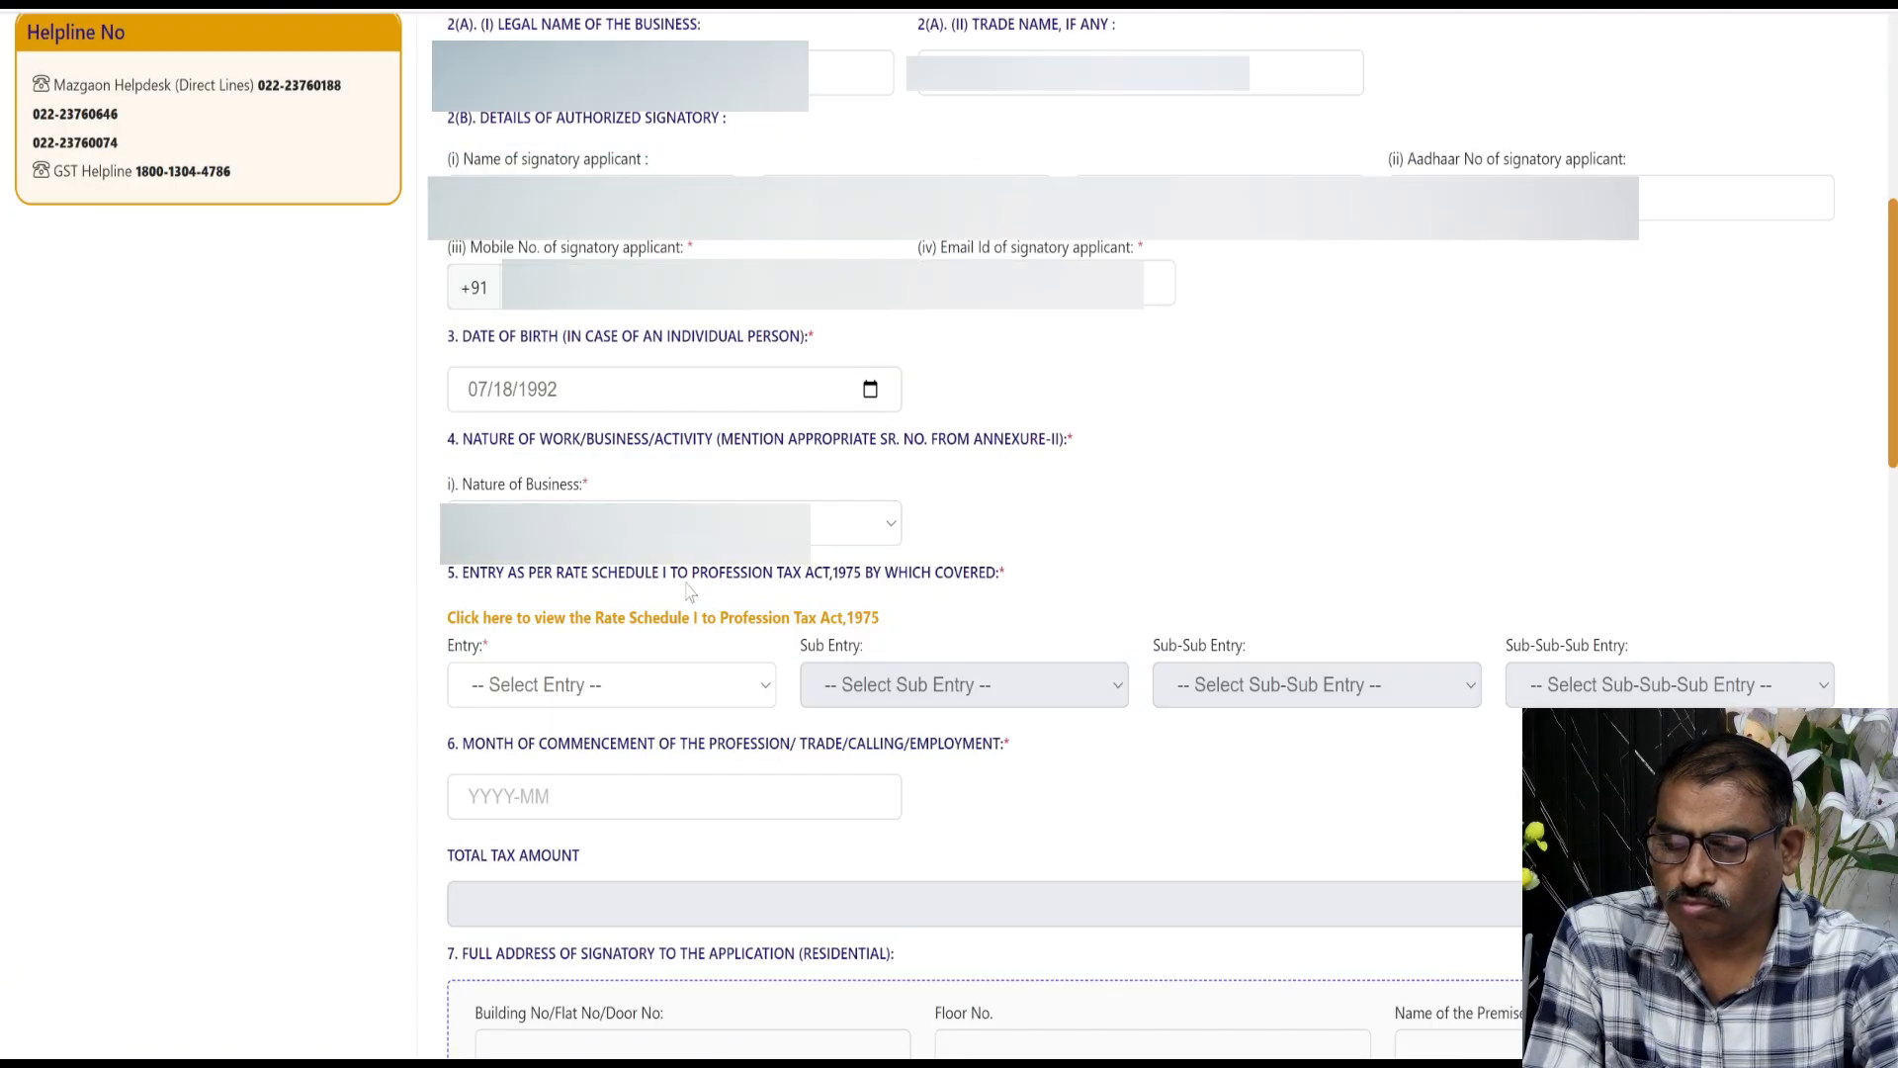
Step: Review the available Nature of Business categories, keeping the chosen one
left_click(875, 543)
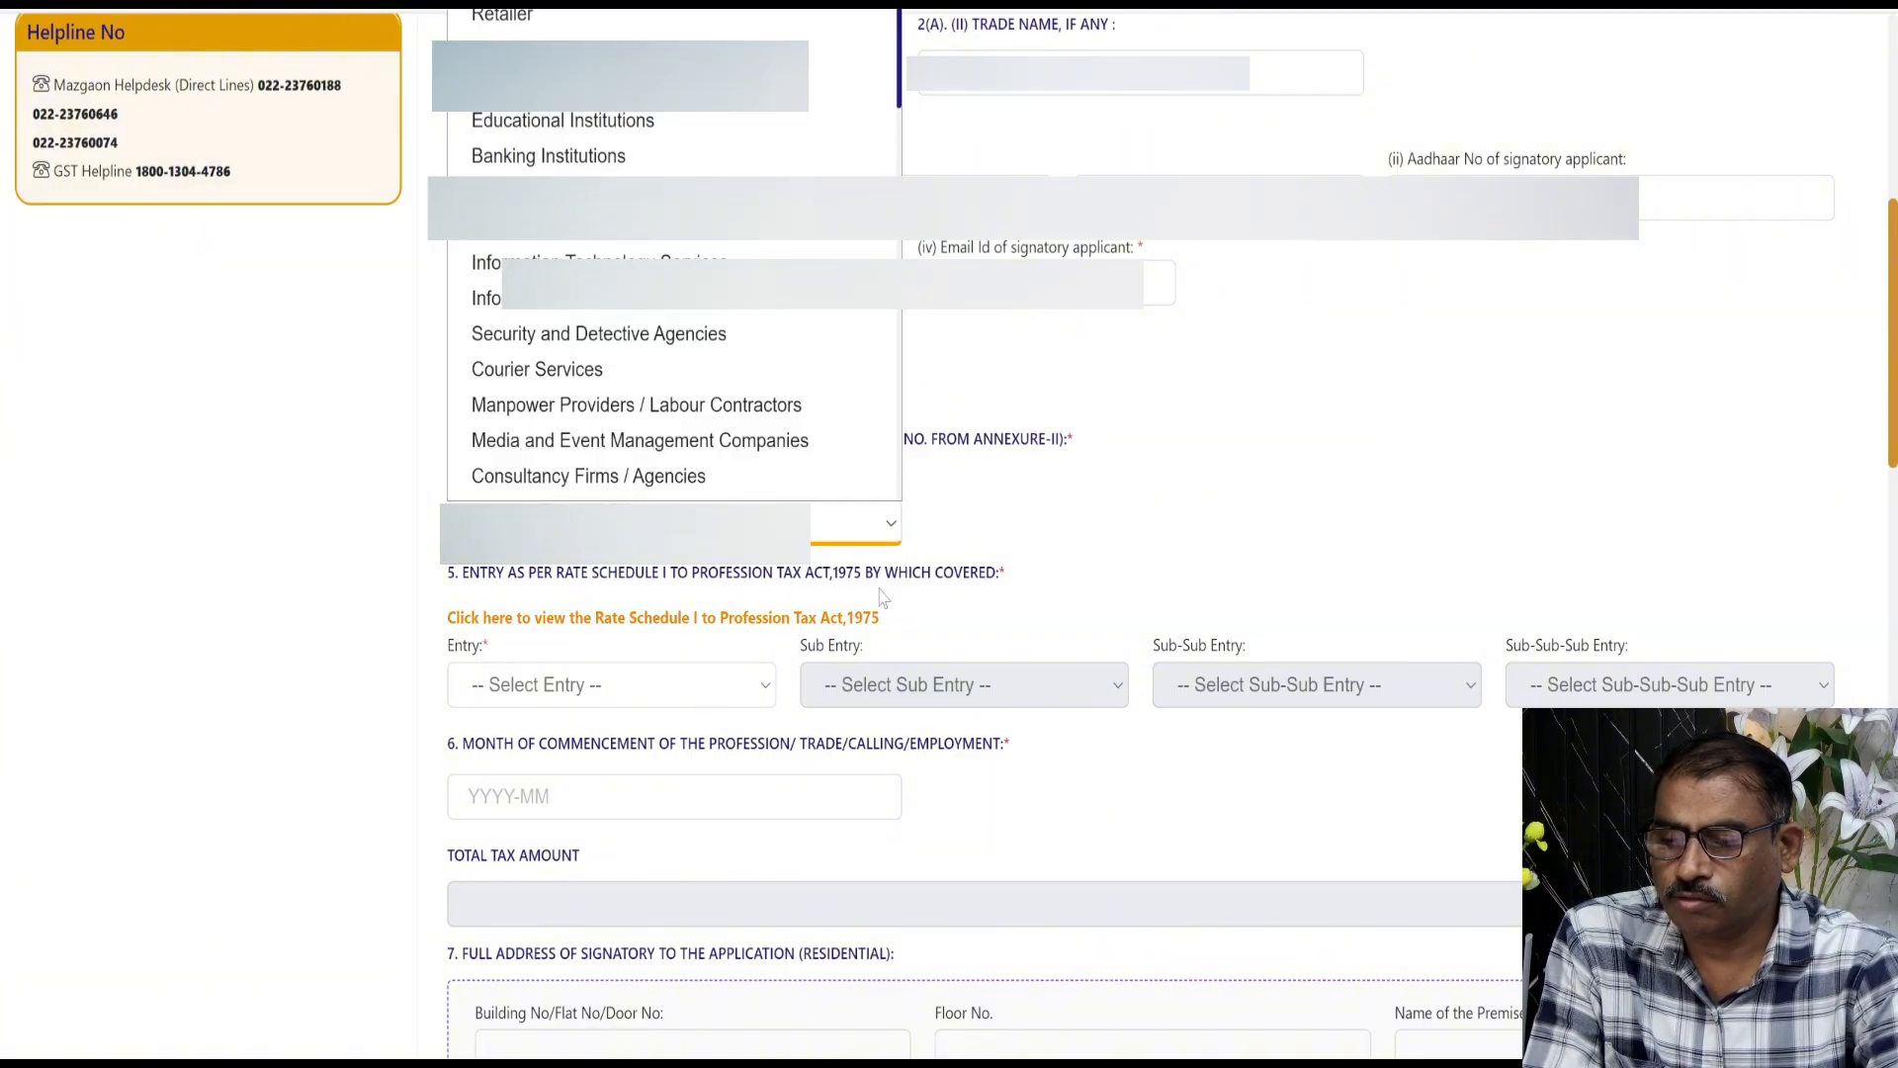
left_click(883, 598)
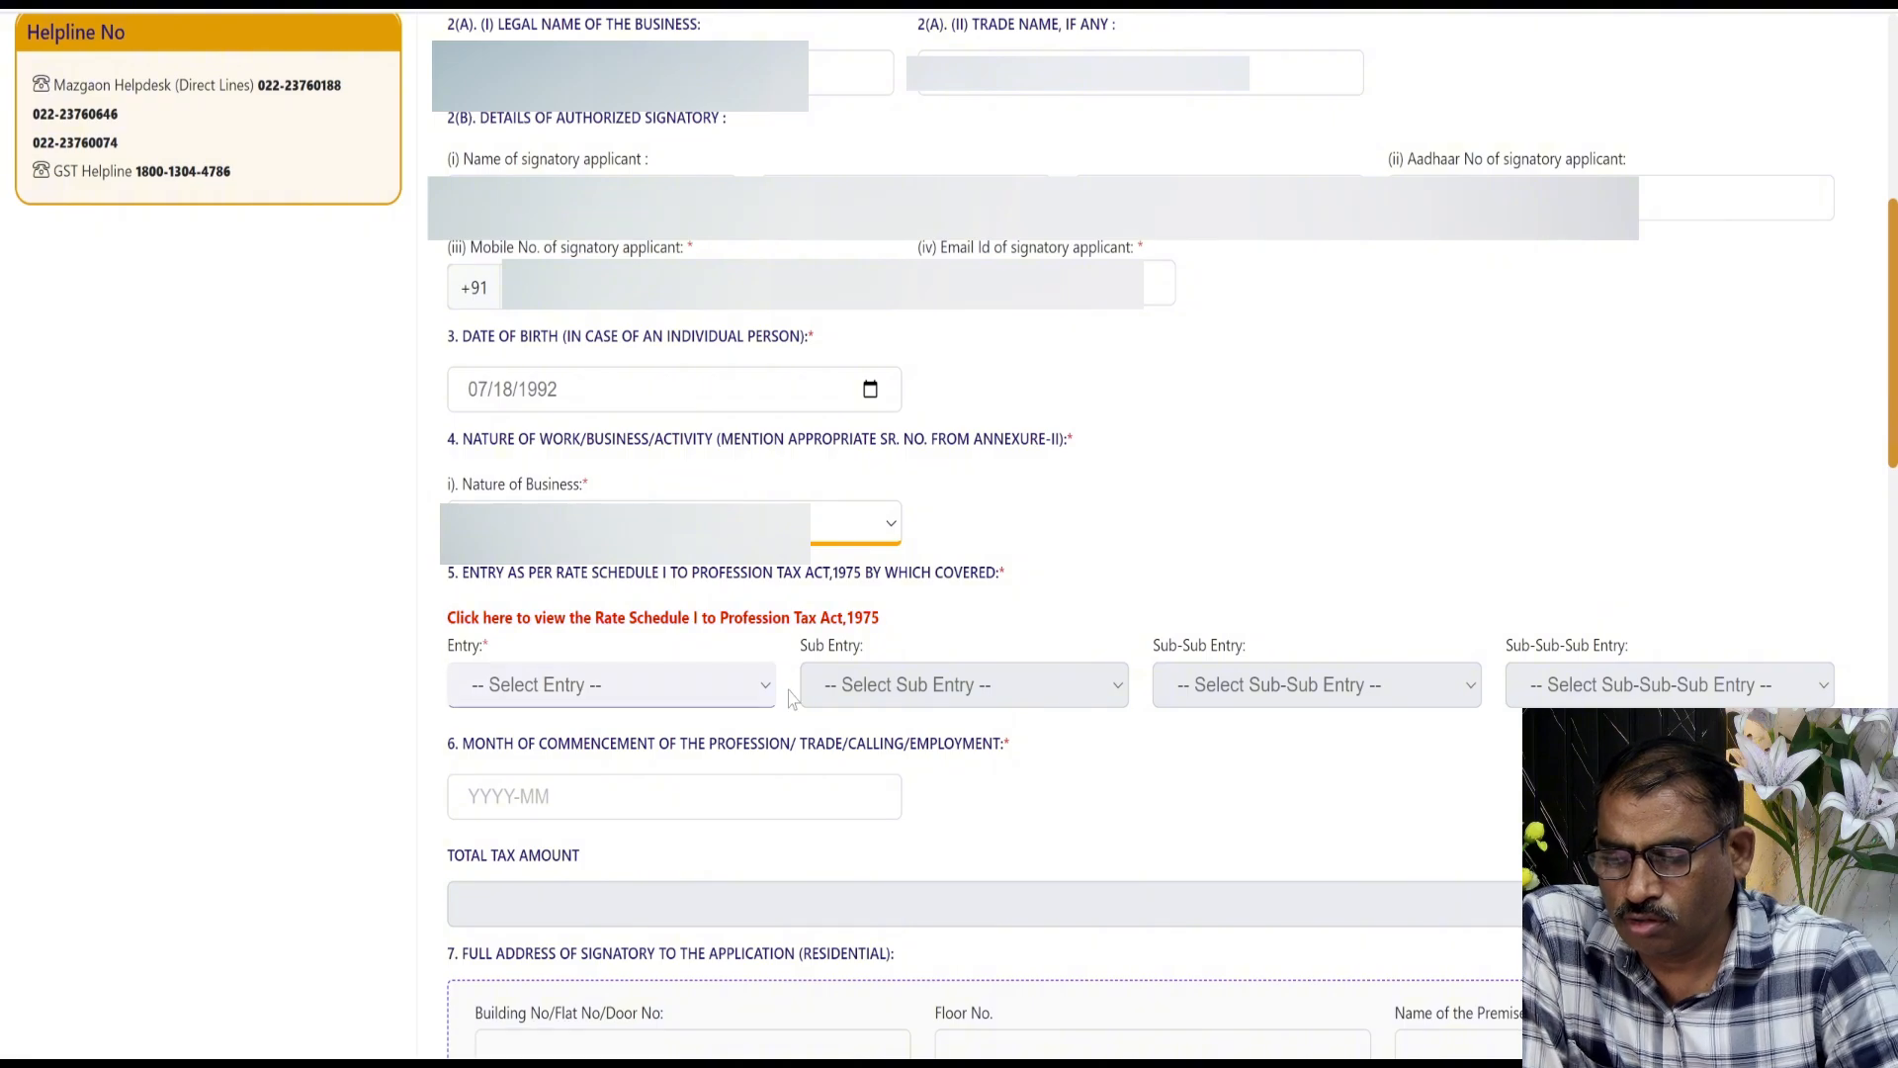
Step: Choose Rate Schedule I entry 8 with sub-entry b for annual turnover exceeding Rs 25 lakh
left_click(752, 697)
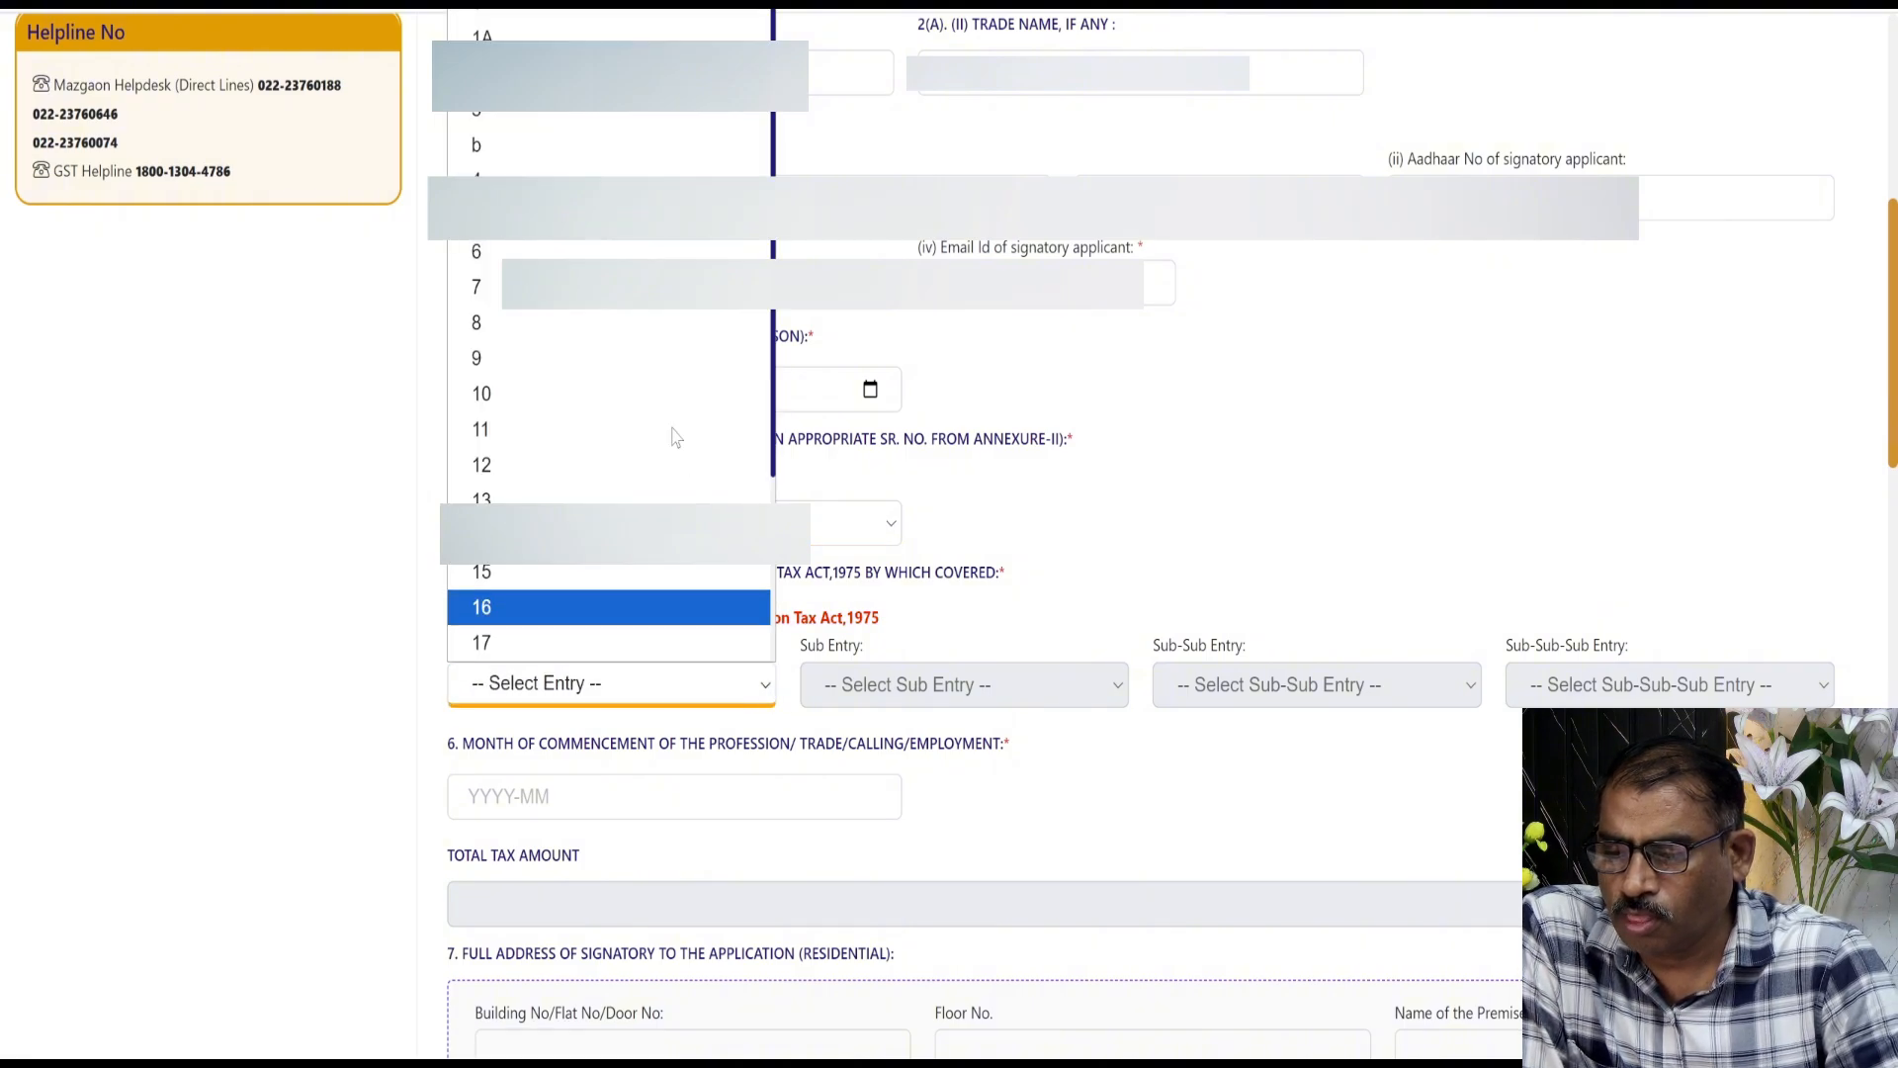
left_click(620, 323)
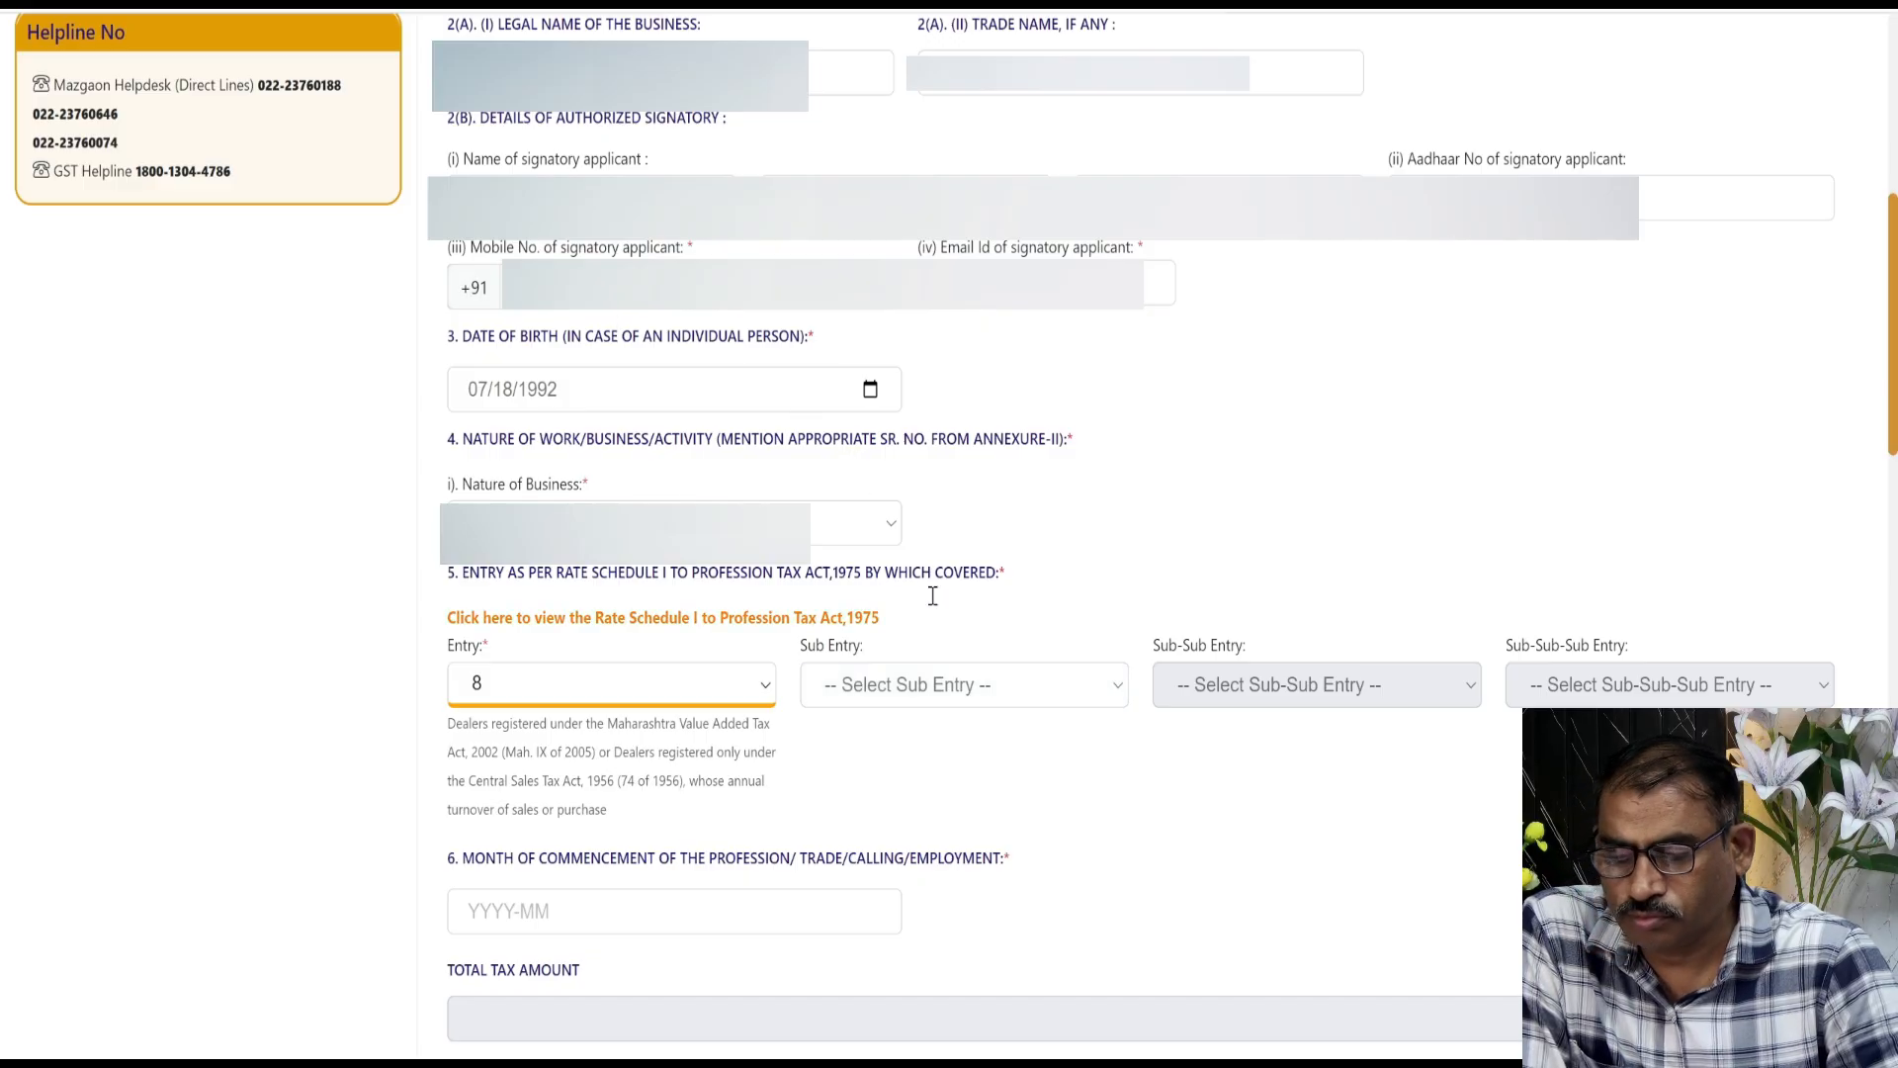
left_click(938, 685)
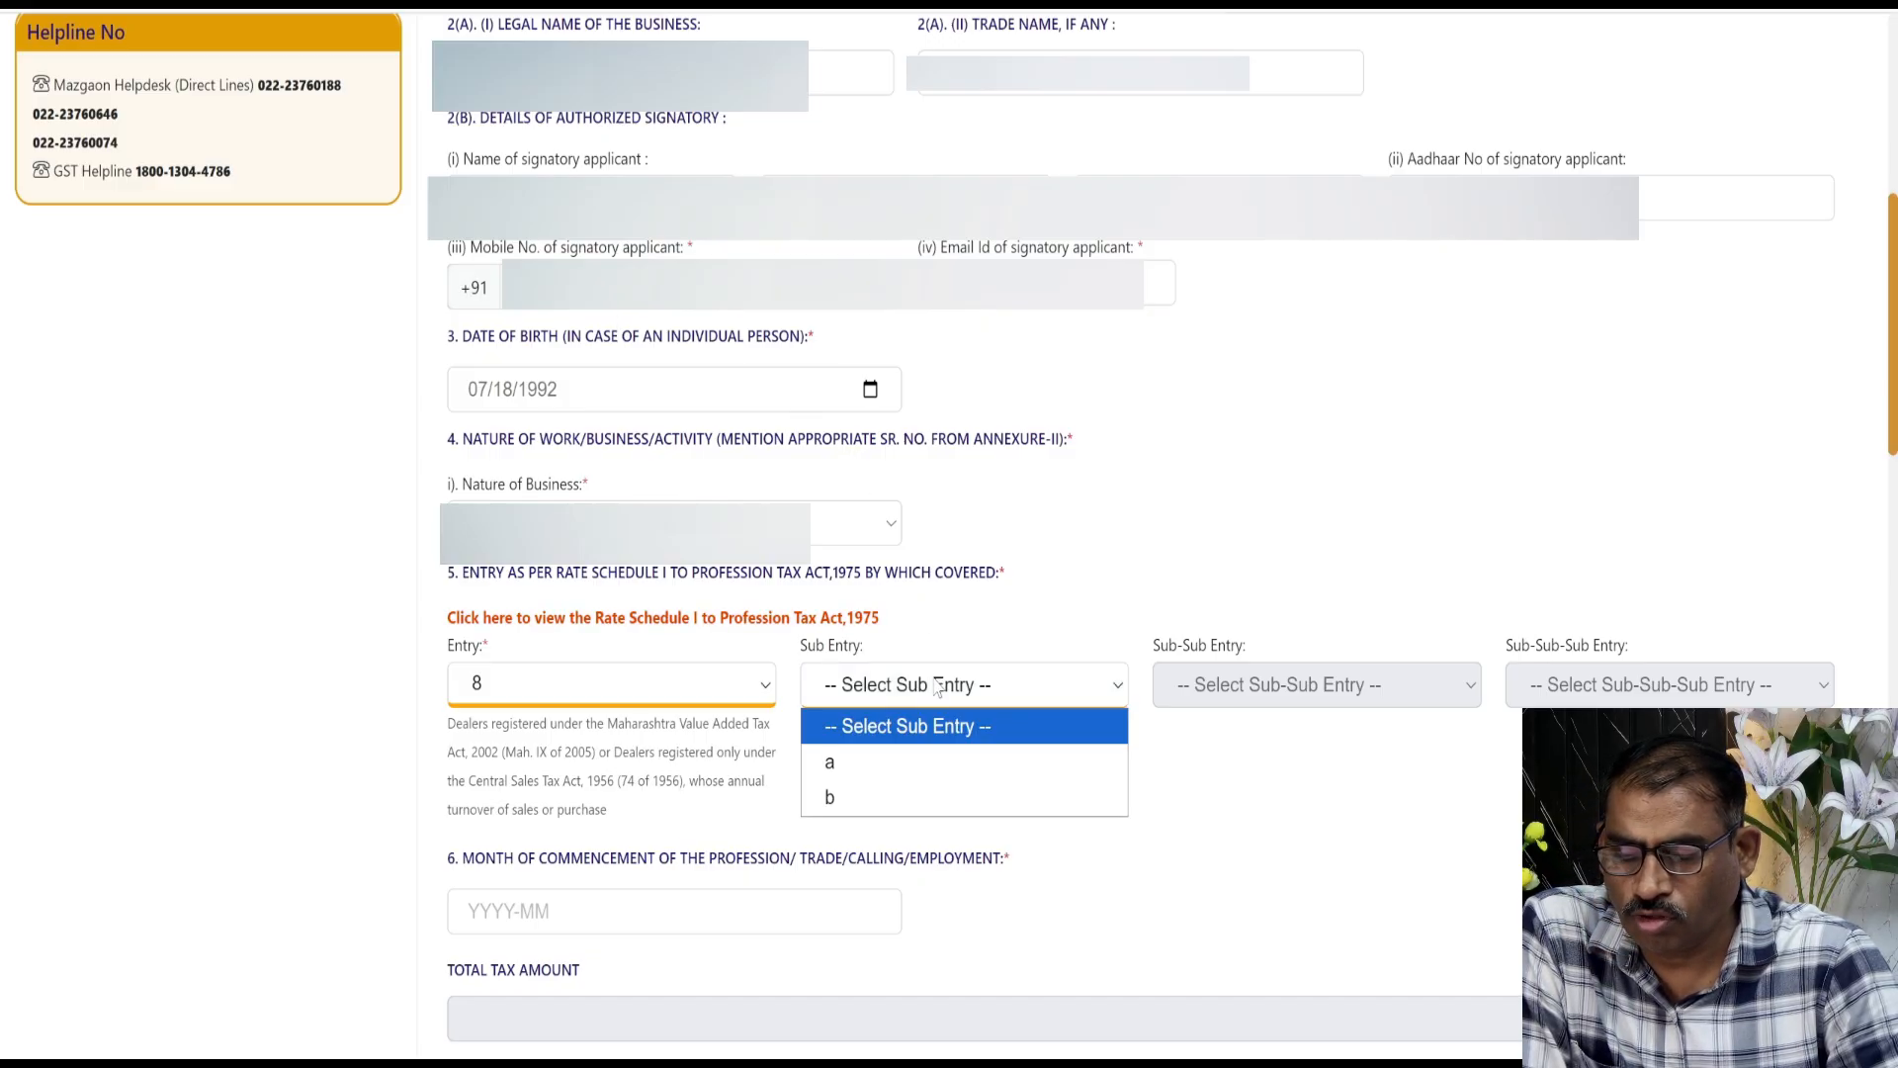
left_click(893, 798)
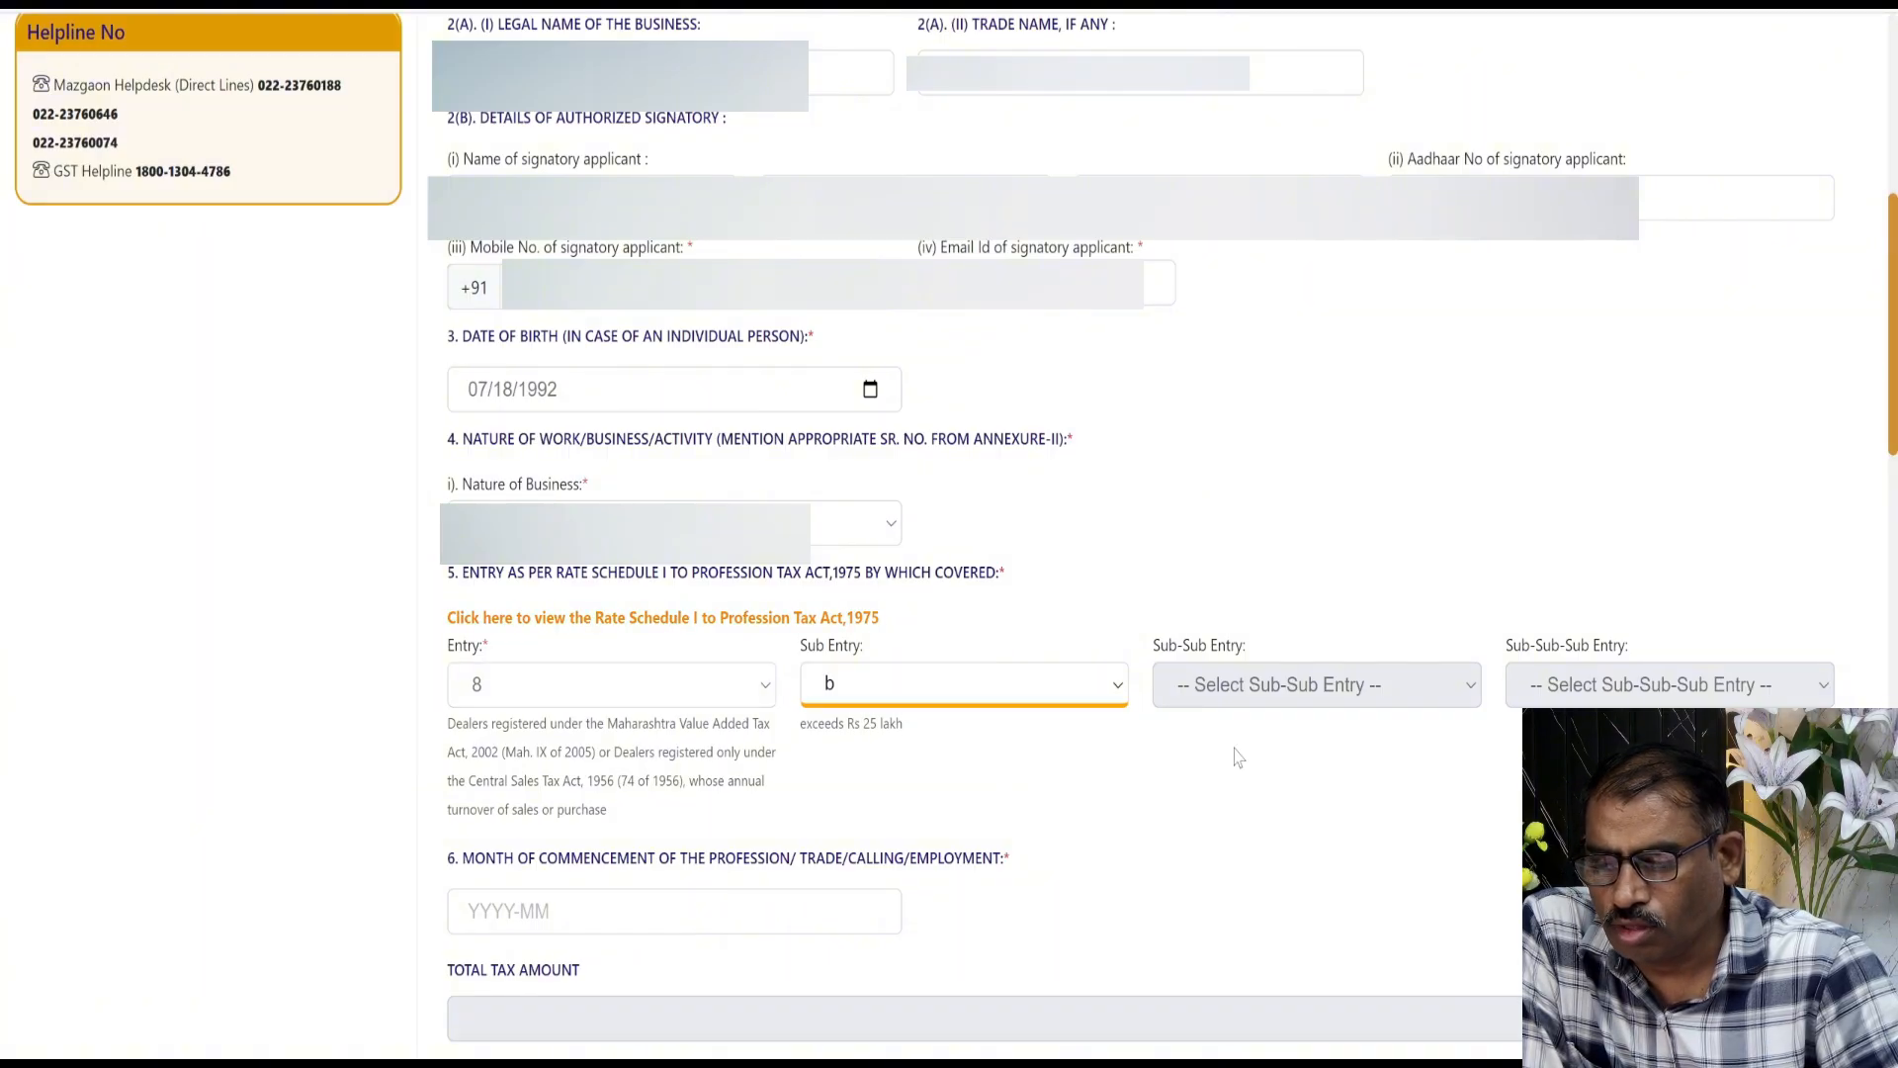
Step: Set the month of commencement of the profession or trade to April 2026
scroll(720, 644, "down", 3)
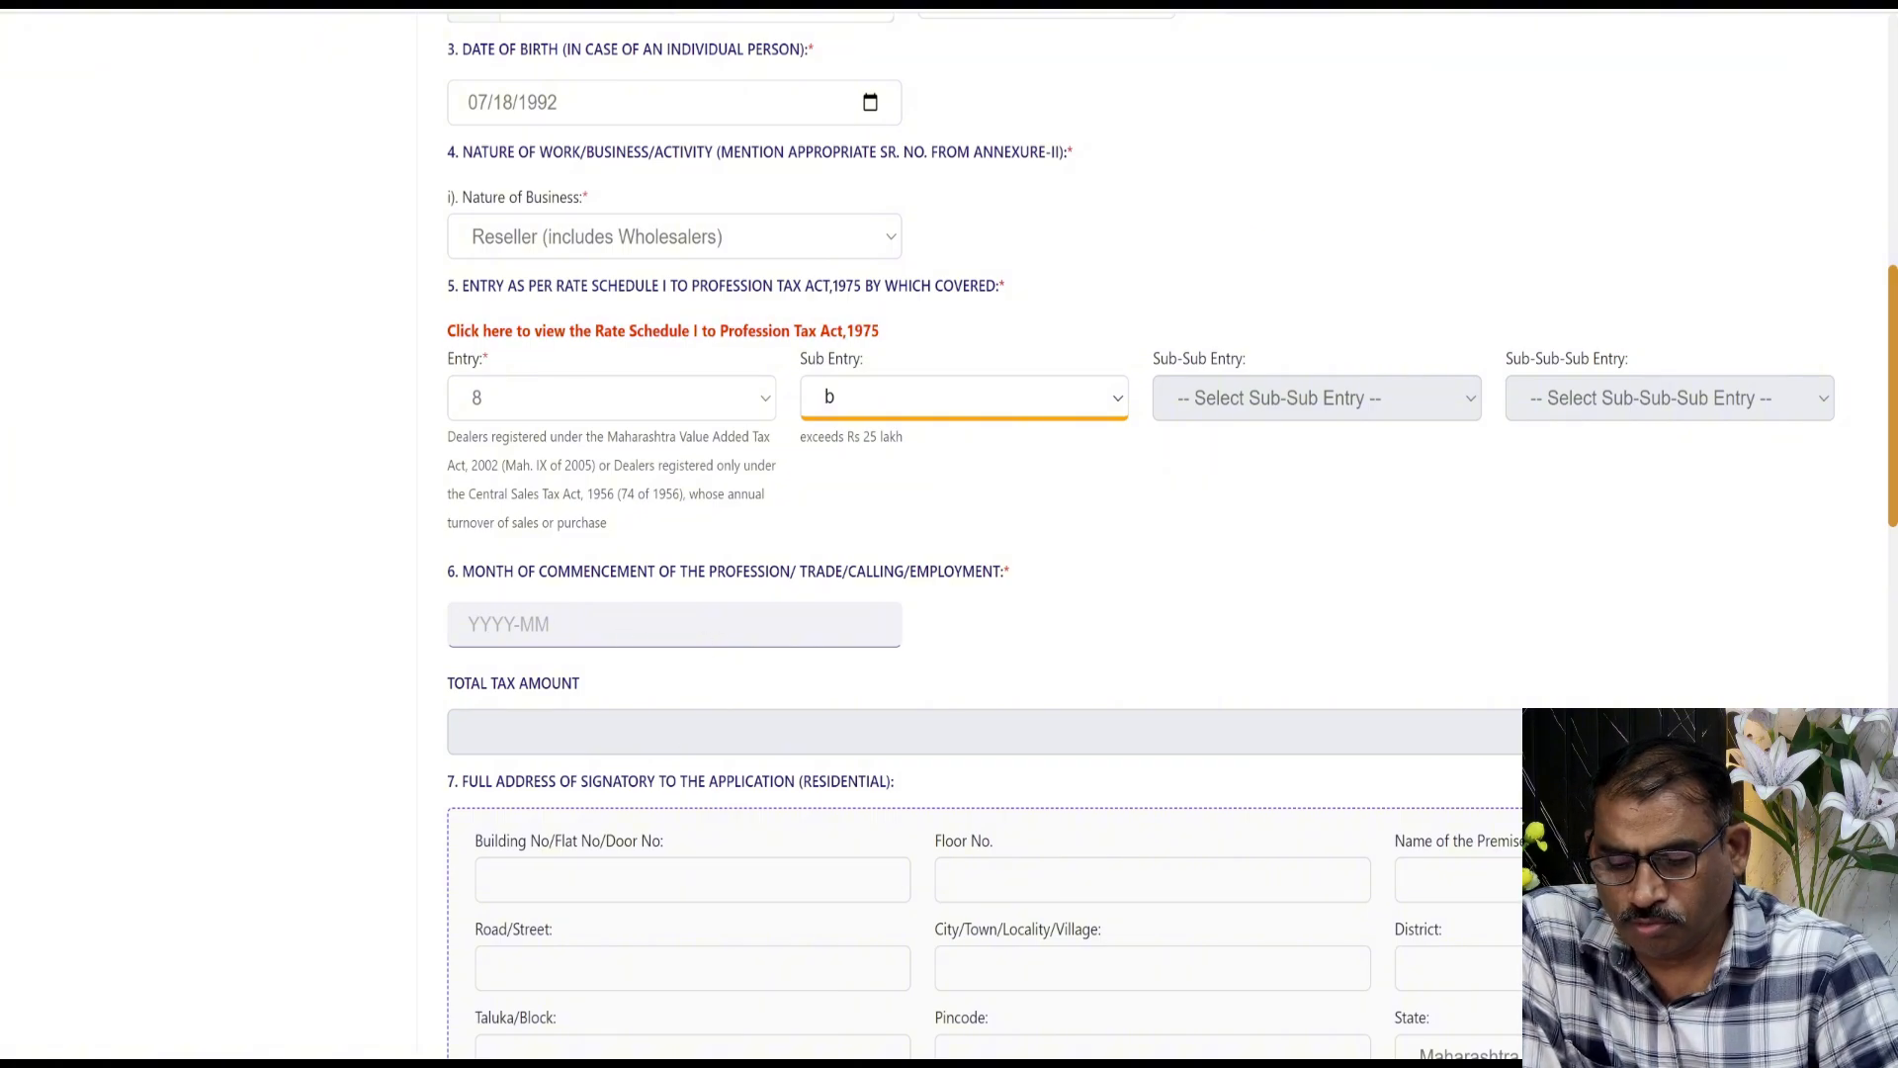
mouse_move(1298, 1063)
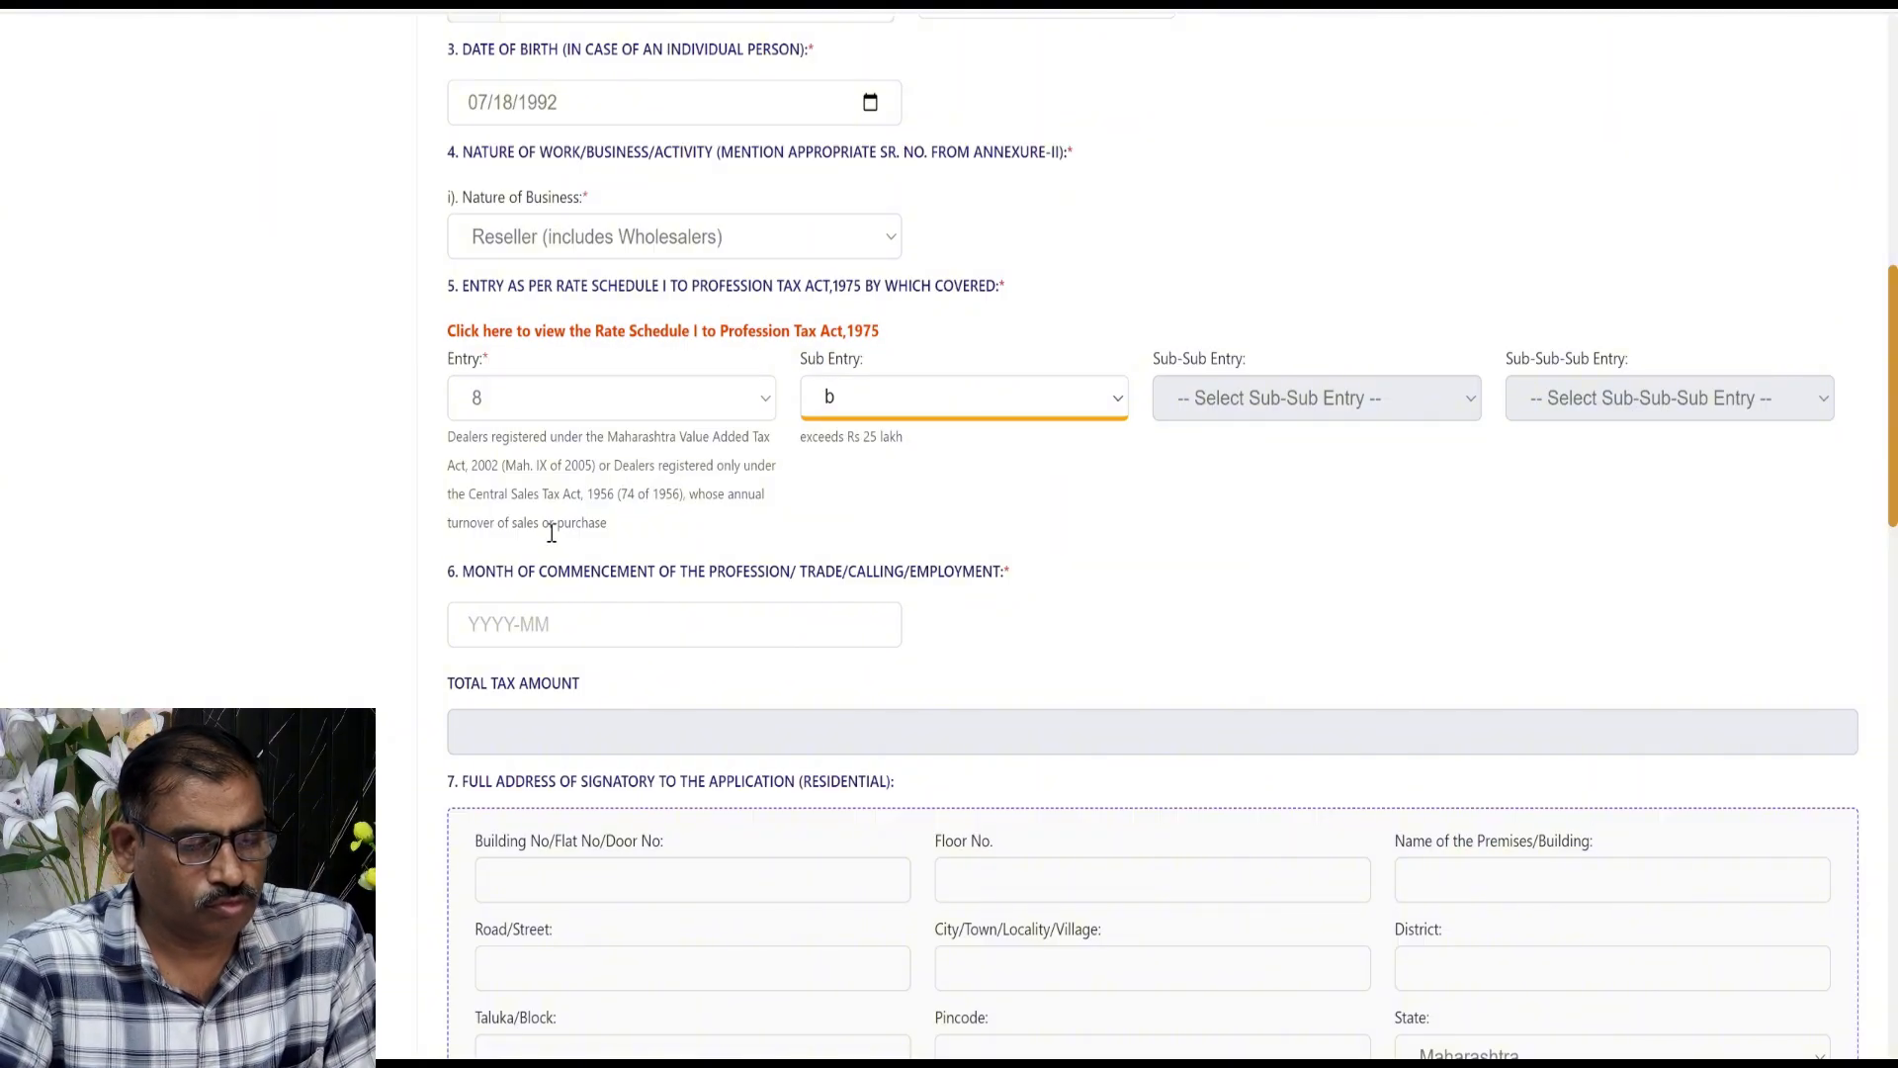
left_click(494, 626)
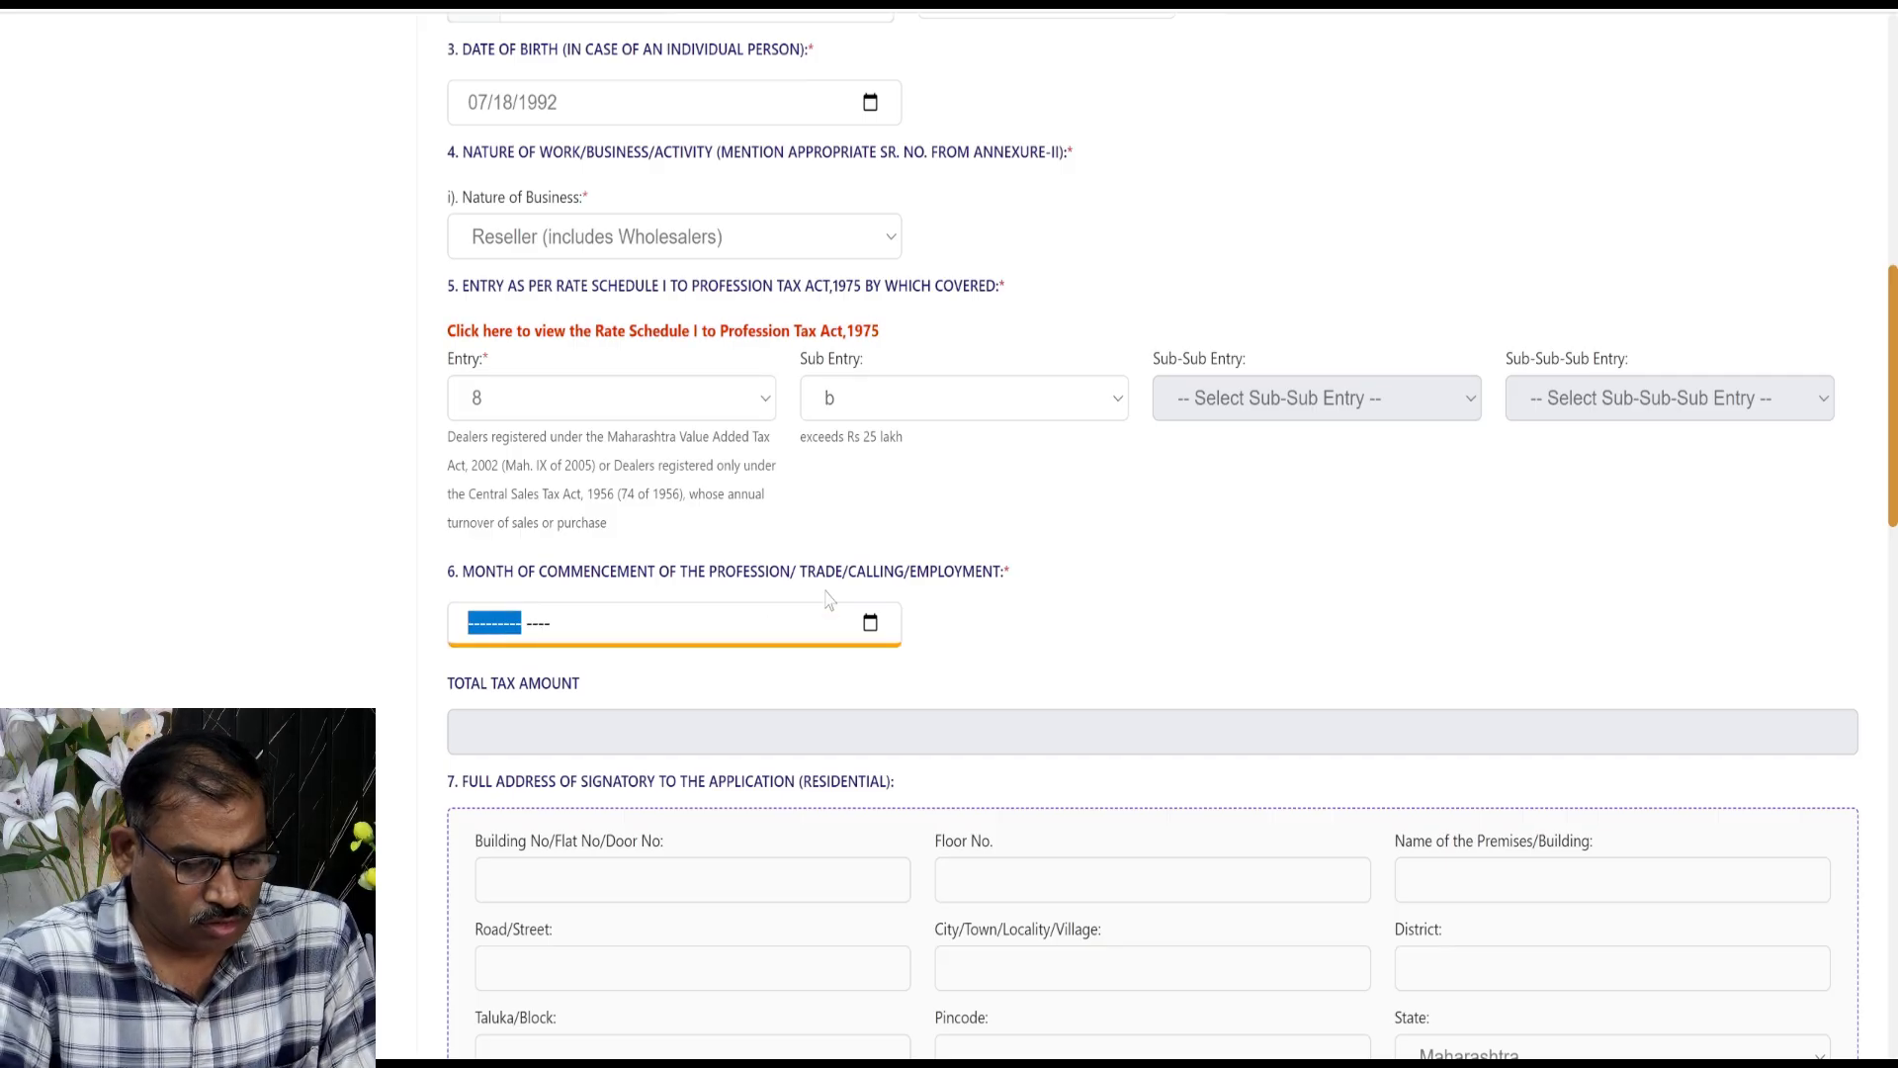
type("f")
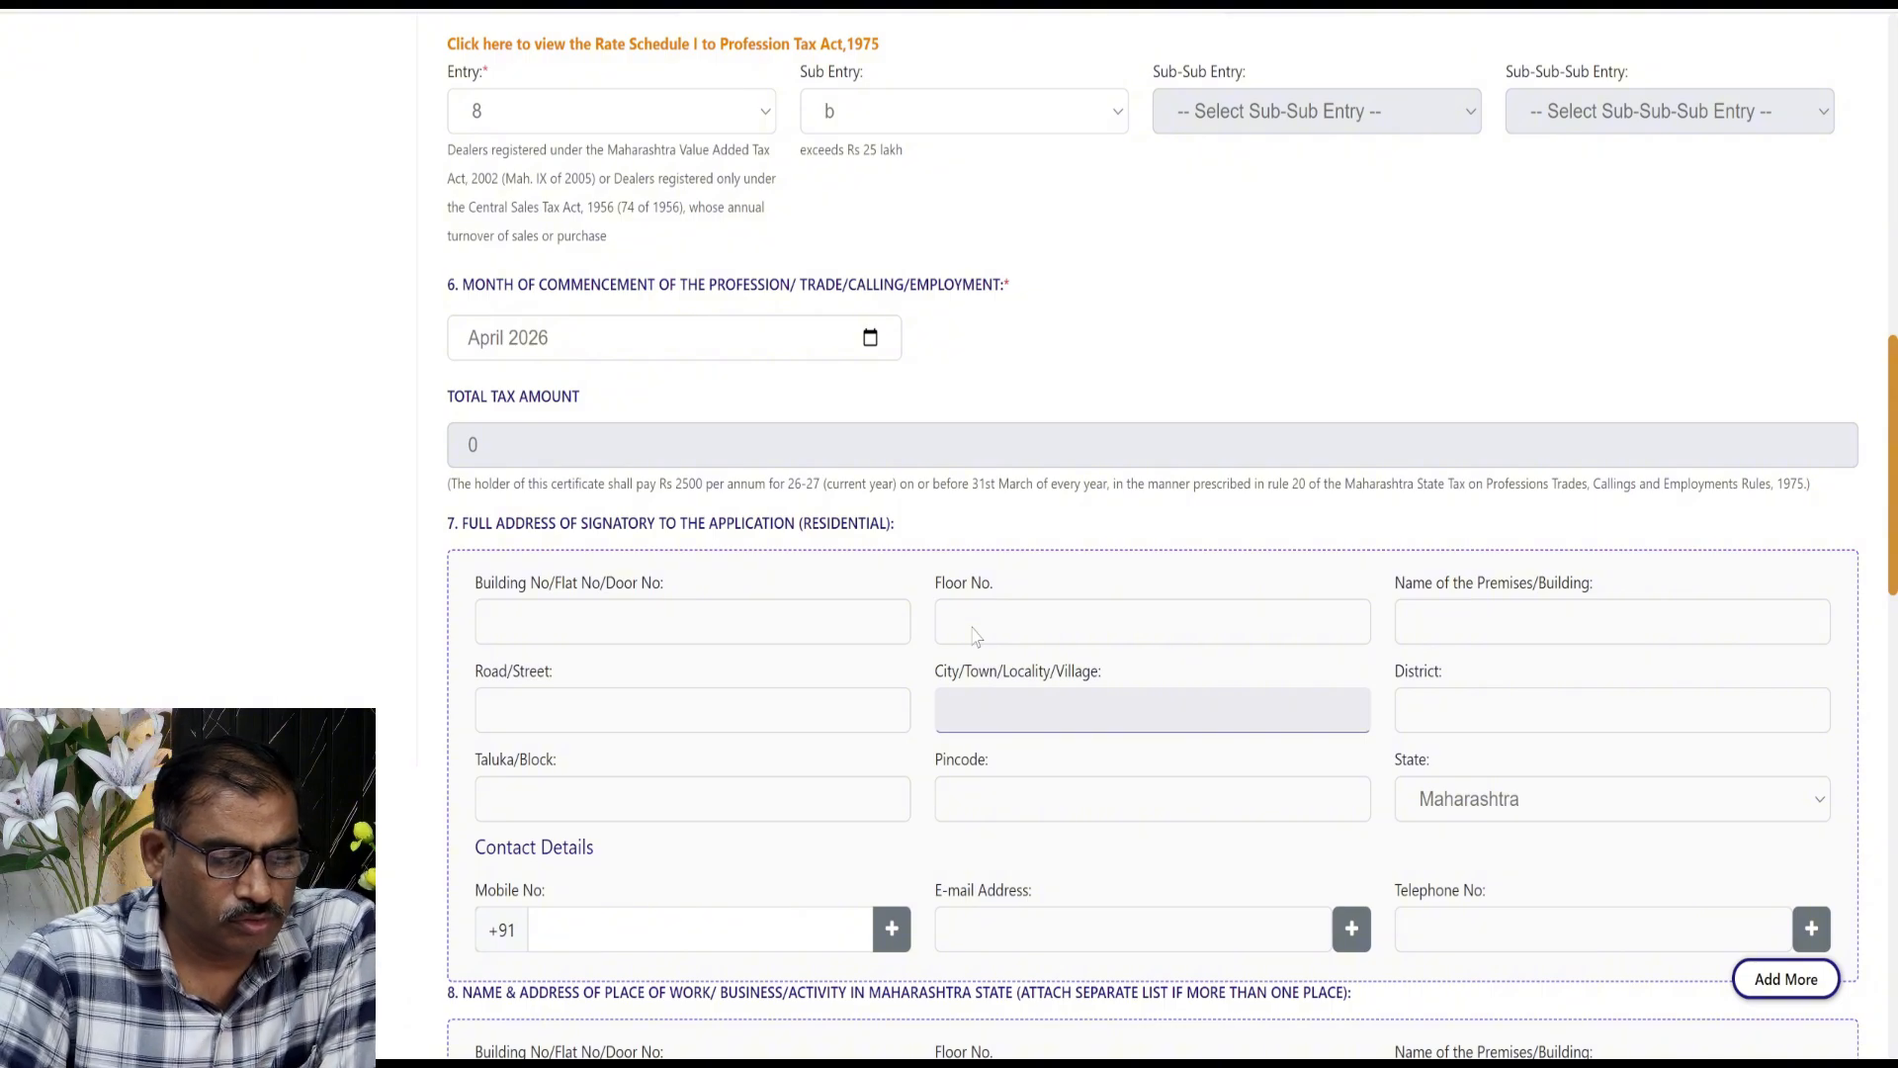
Step: Fill in the building or flat number and the floor number of the signatory's residential address
left_click(789, 613)
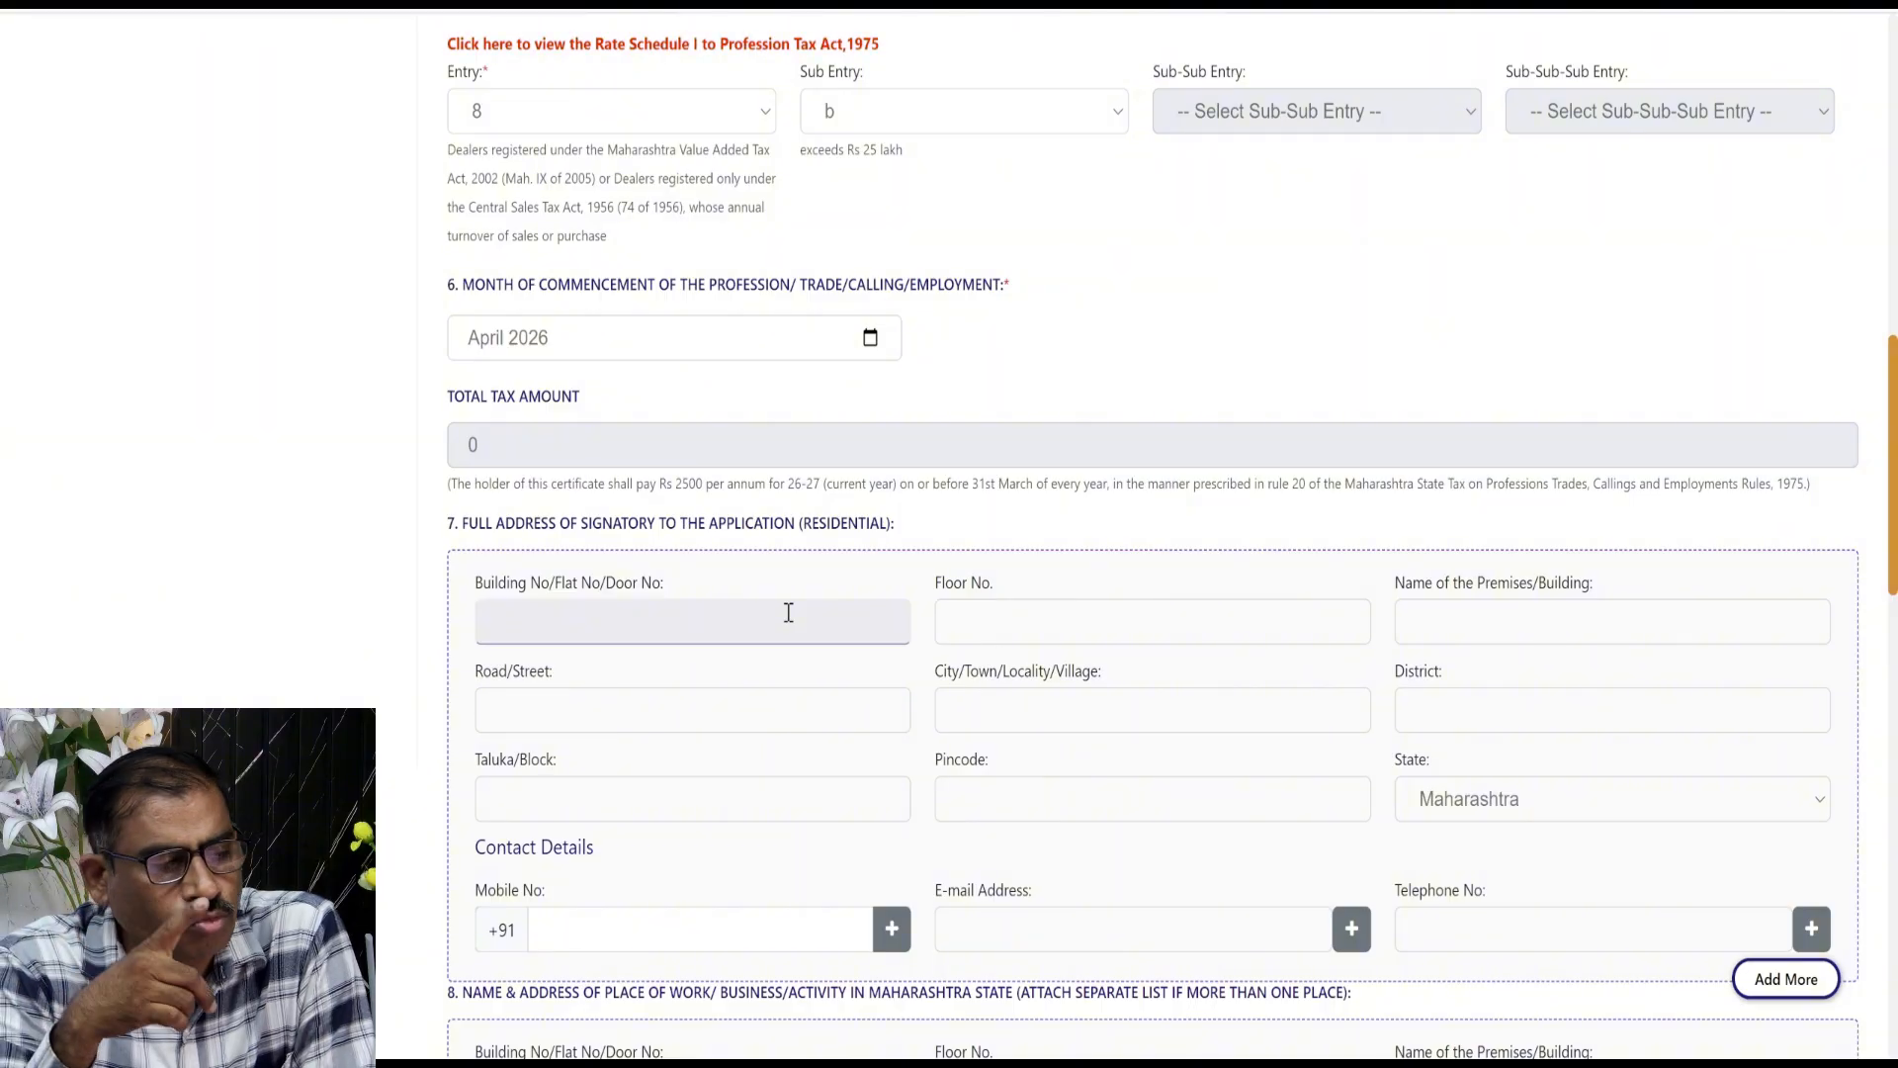
scroll(1876, 582, "down", 2)
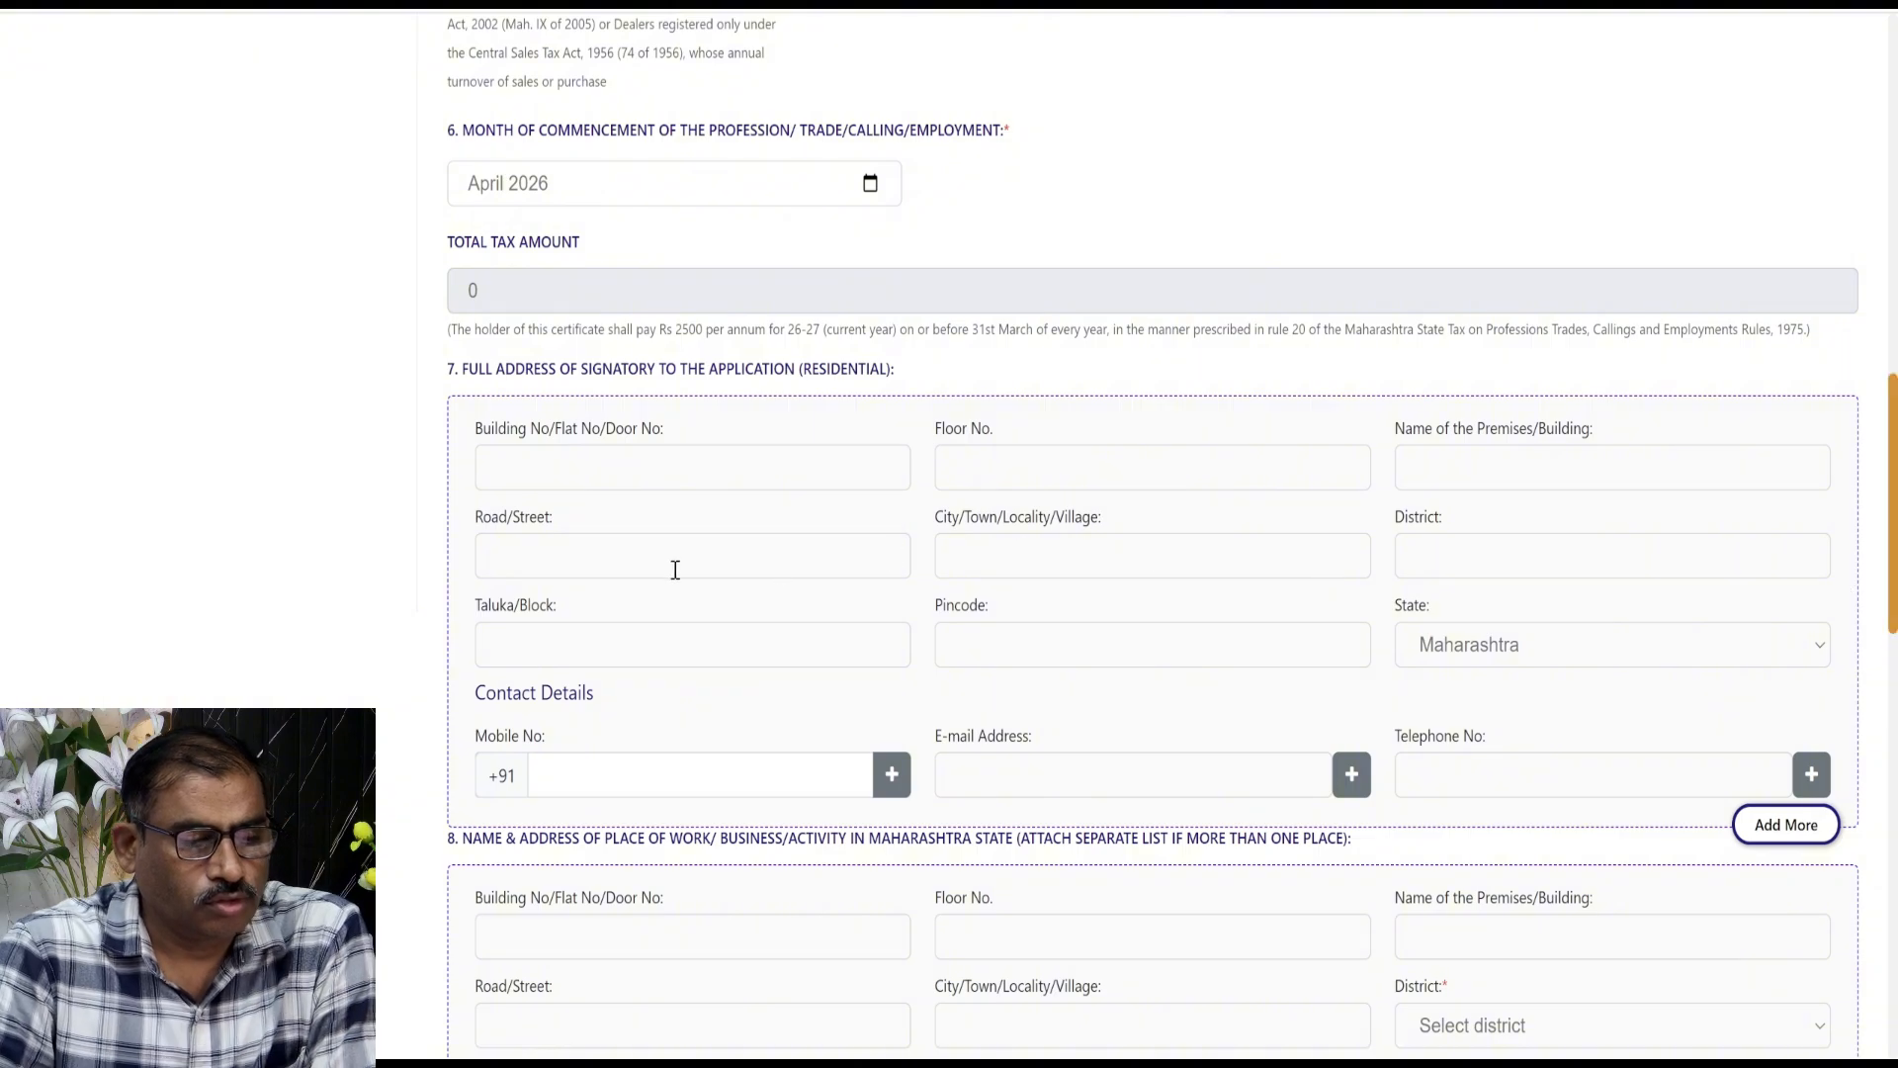
left_click(564, 473)
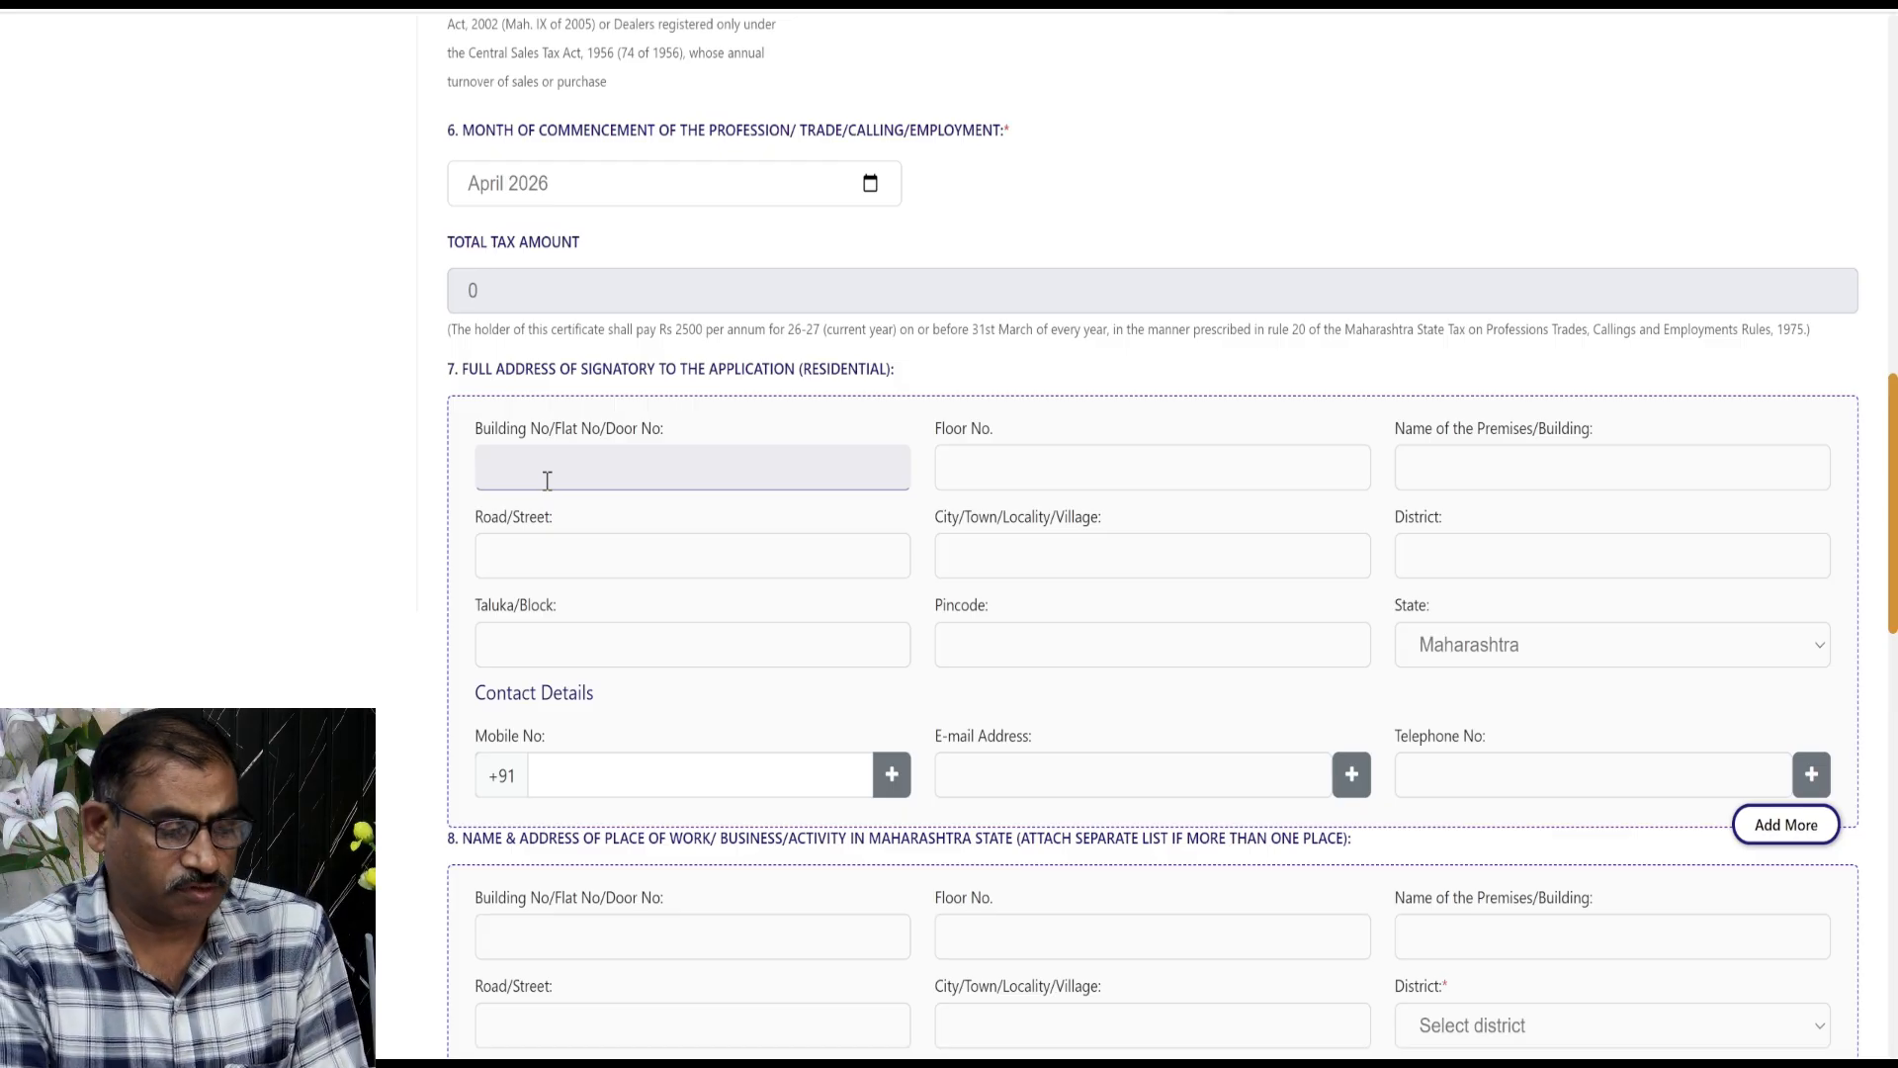
left_click(584, 465)
type("fla")
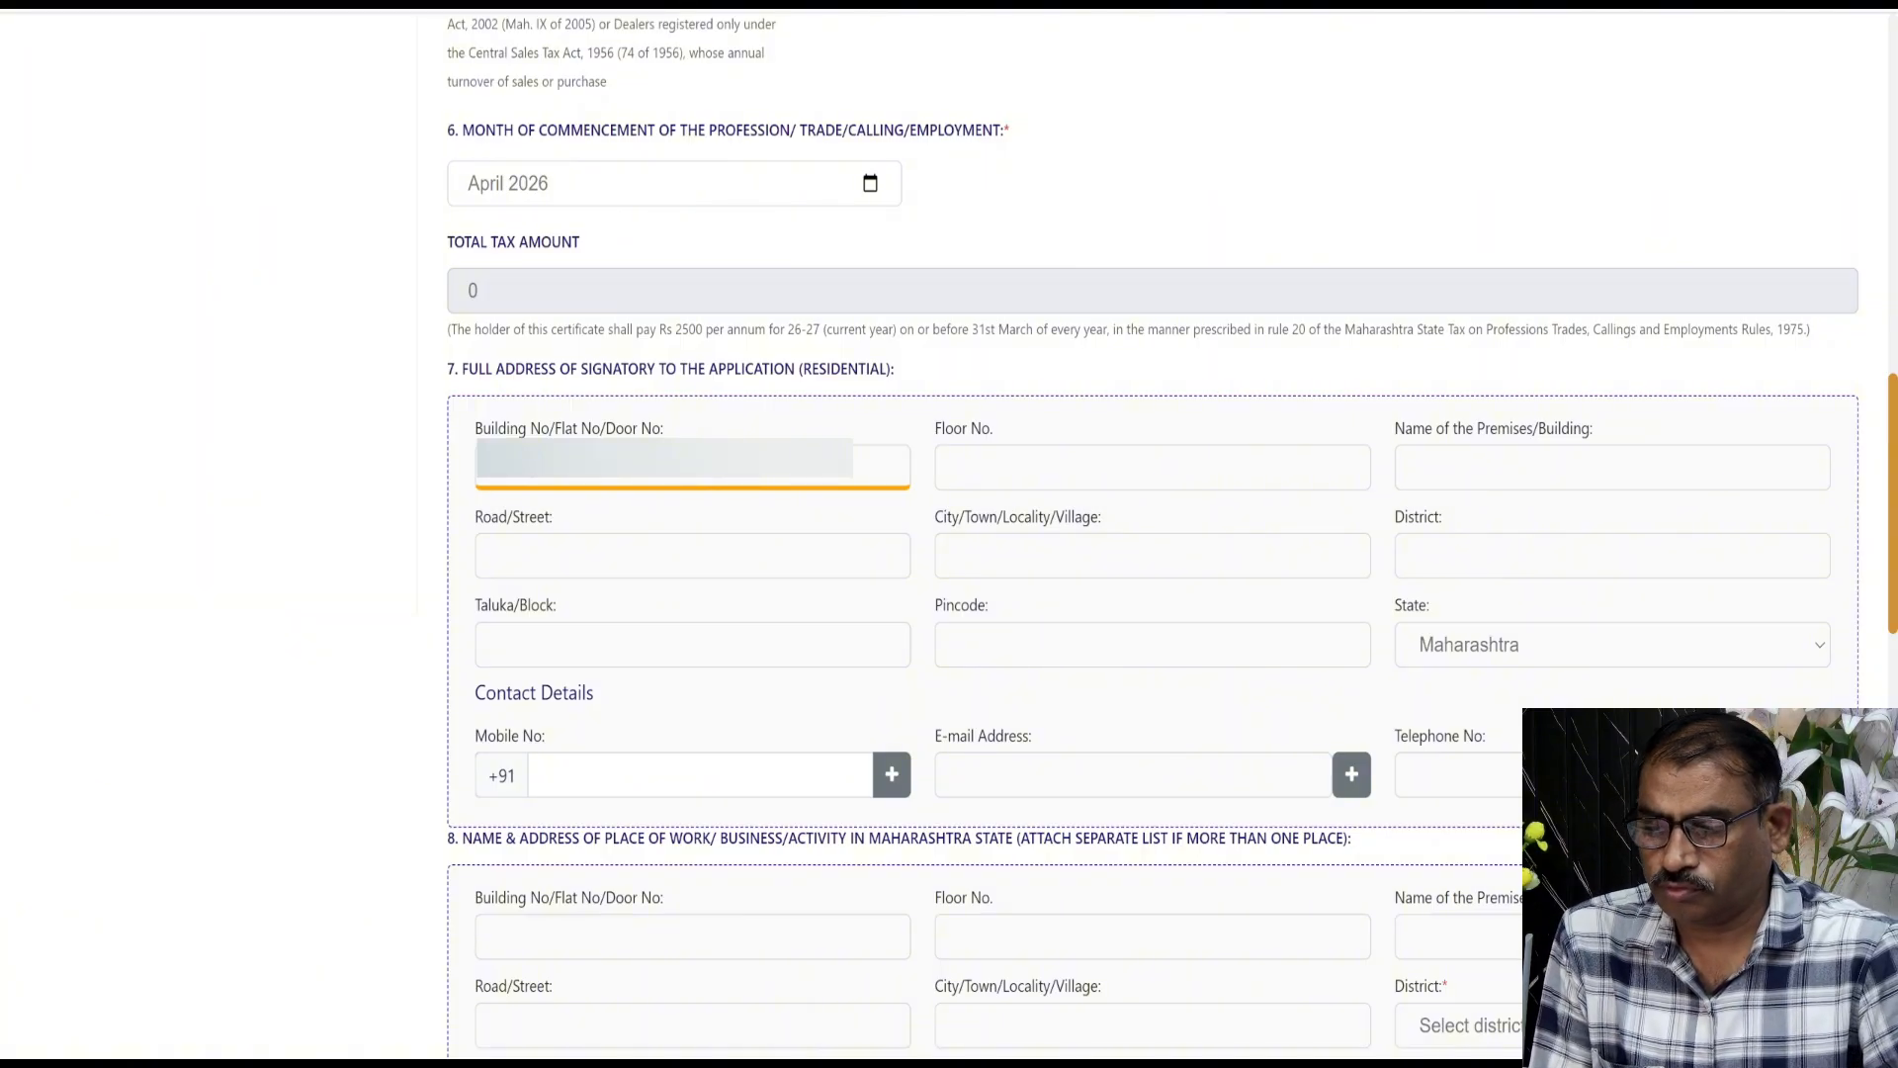
left_click(1007, 467)
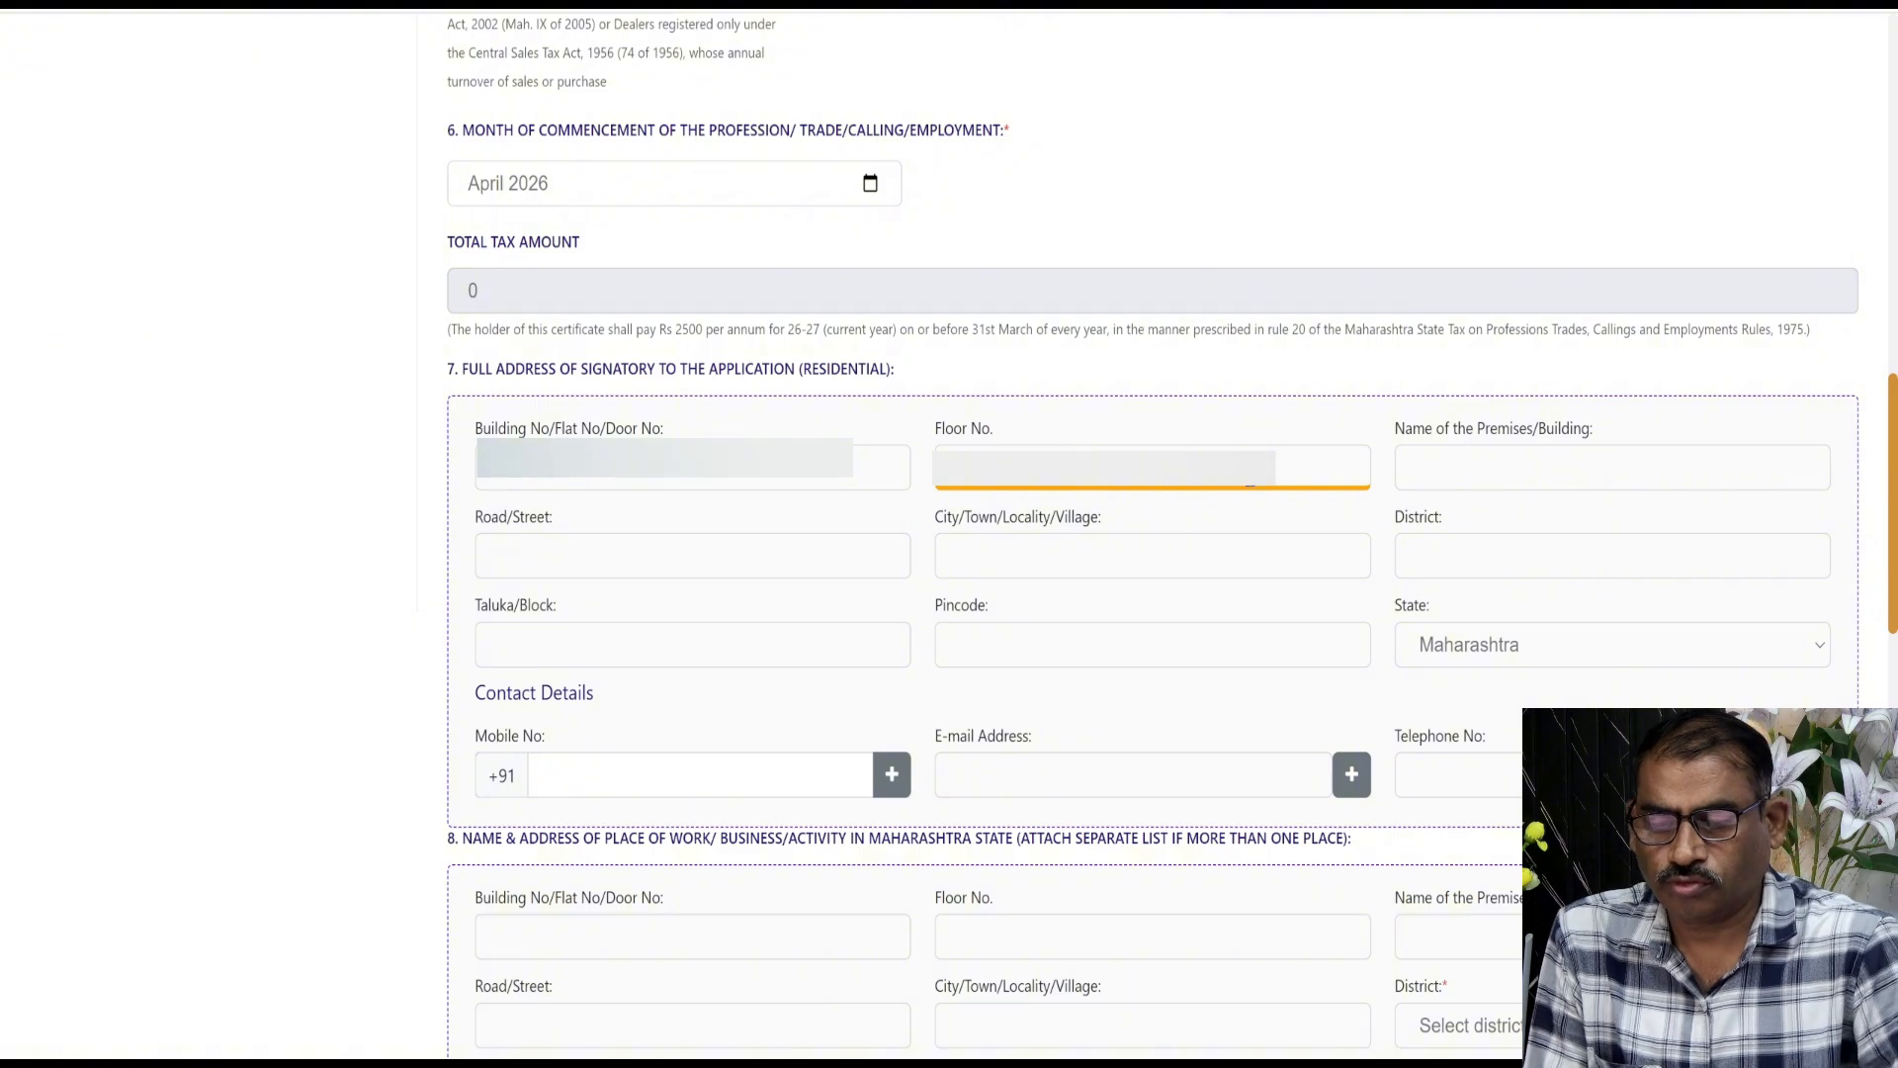
Step: Fill in the premises or building name and the road or street of the signatory's residential address
left_click(1417, 475)
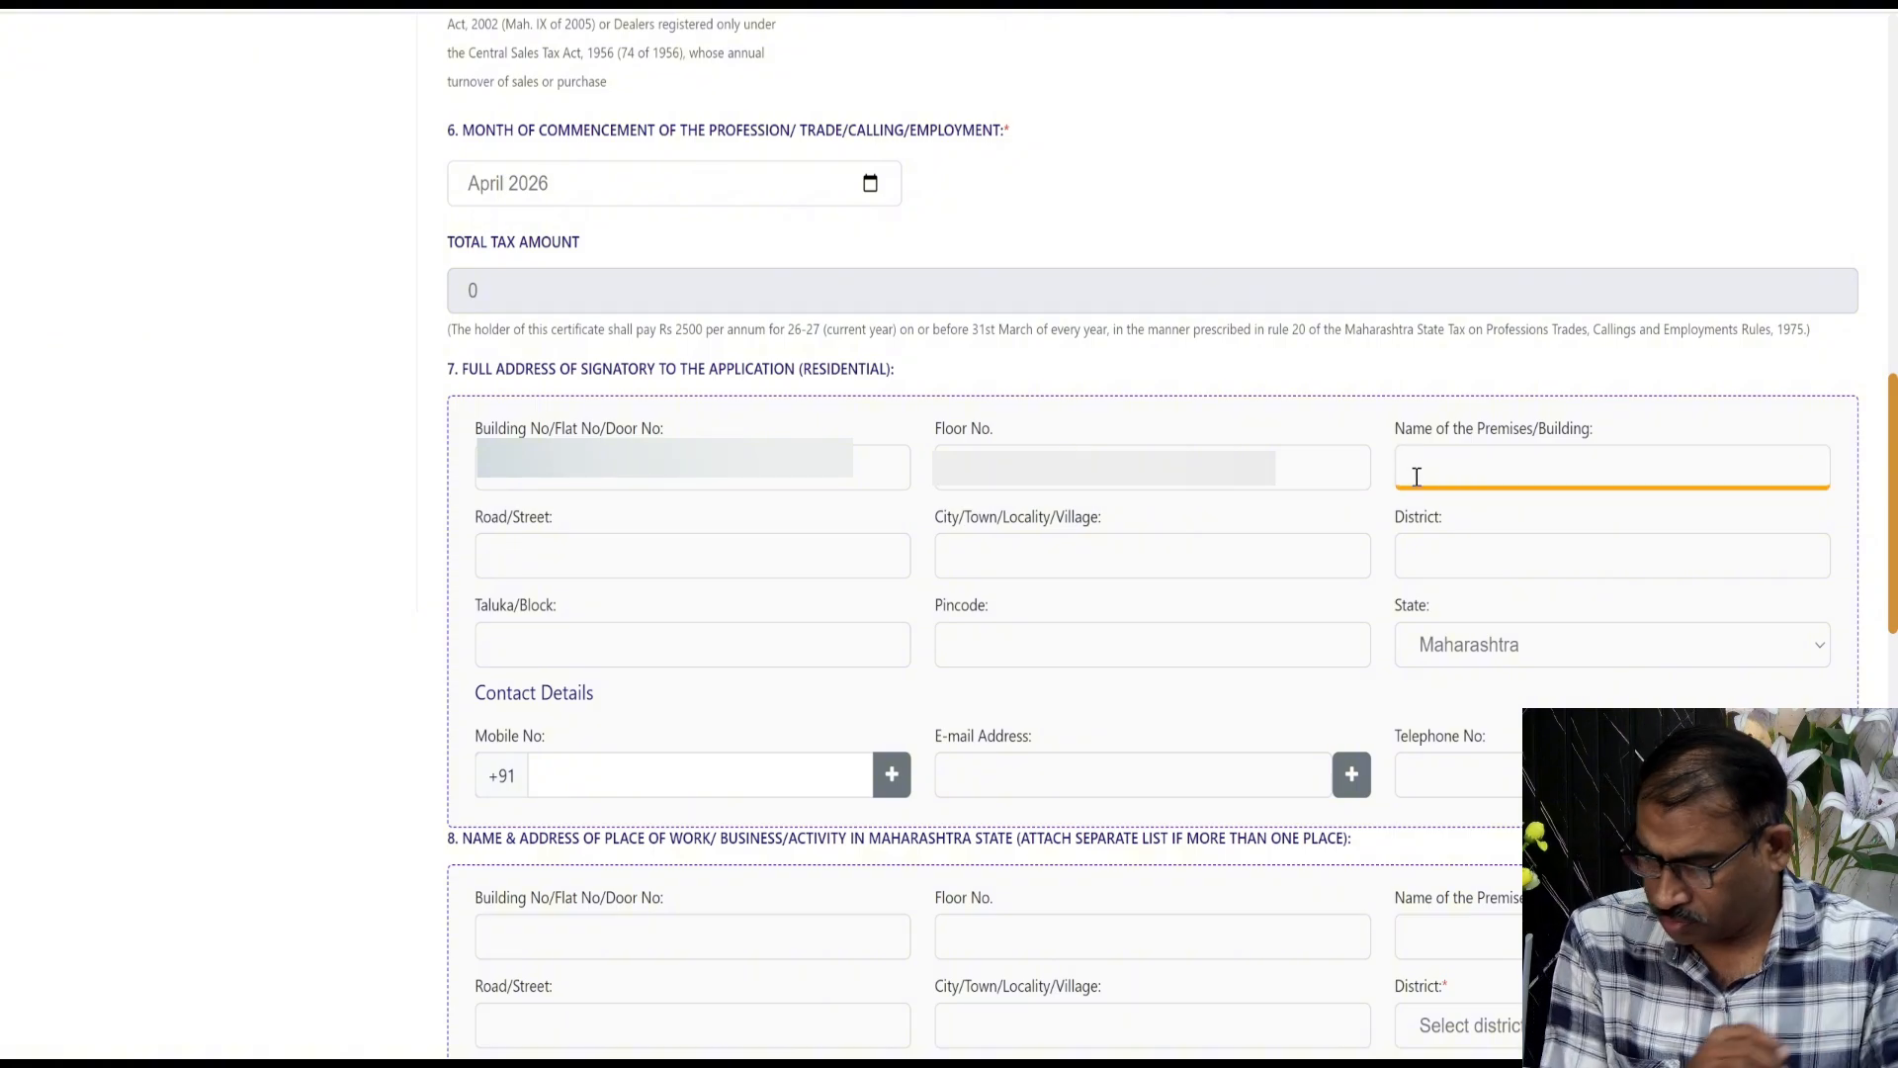
type("py")
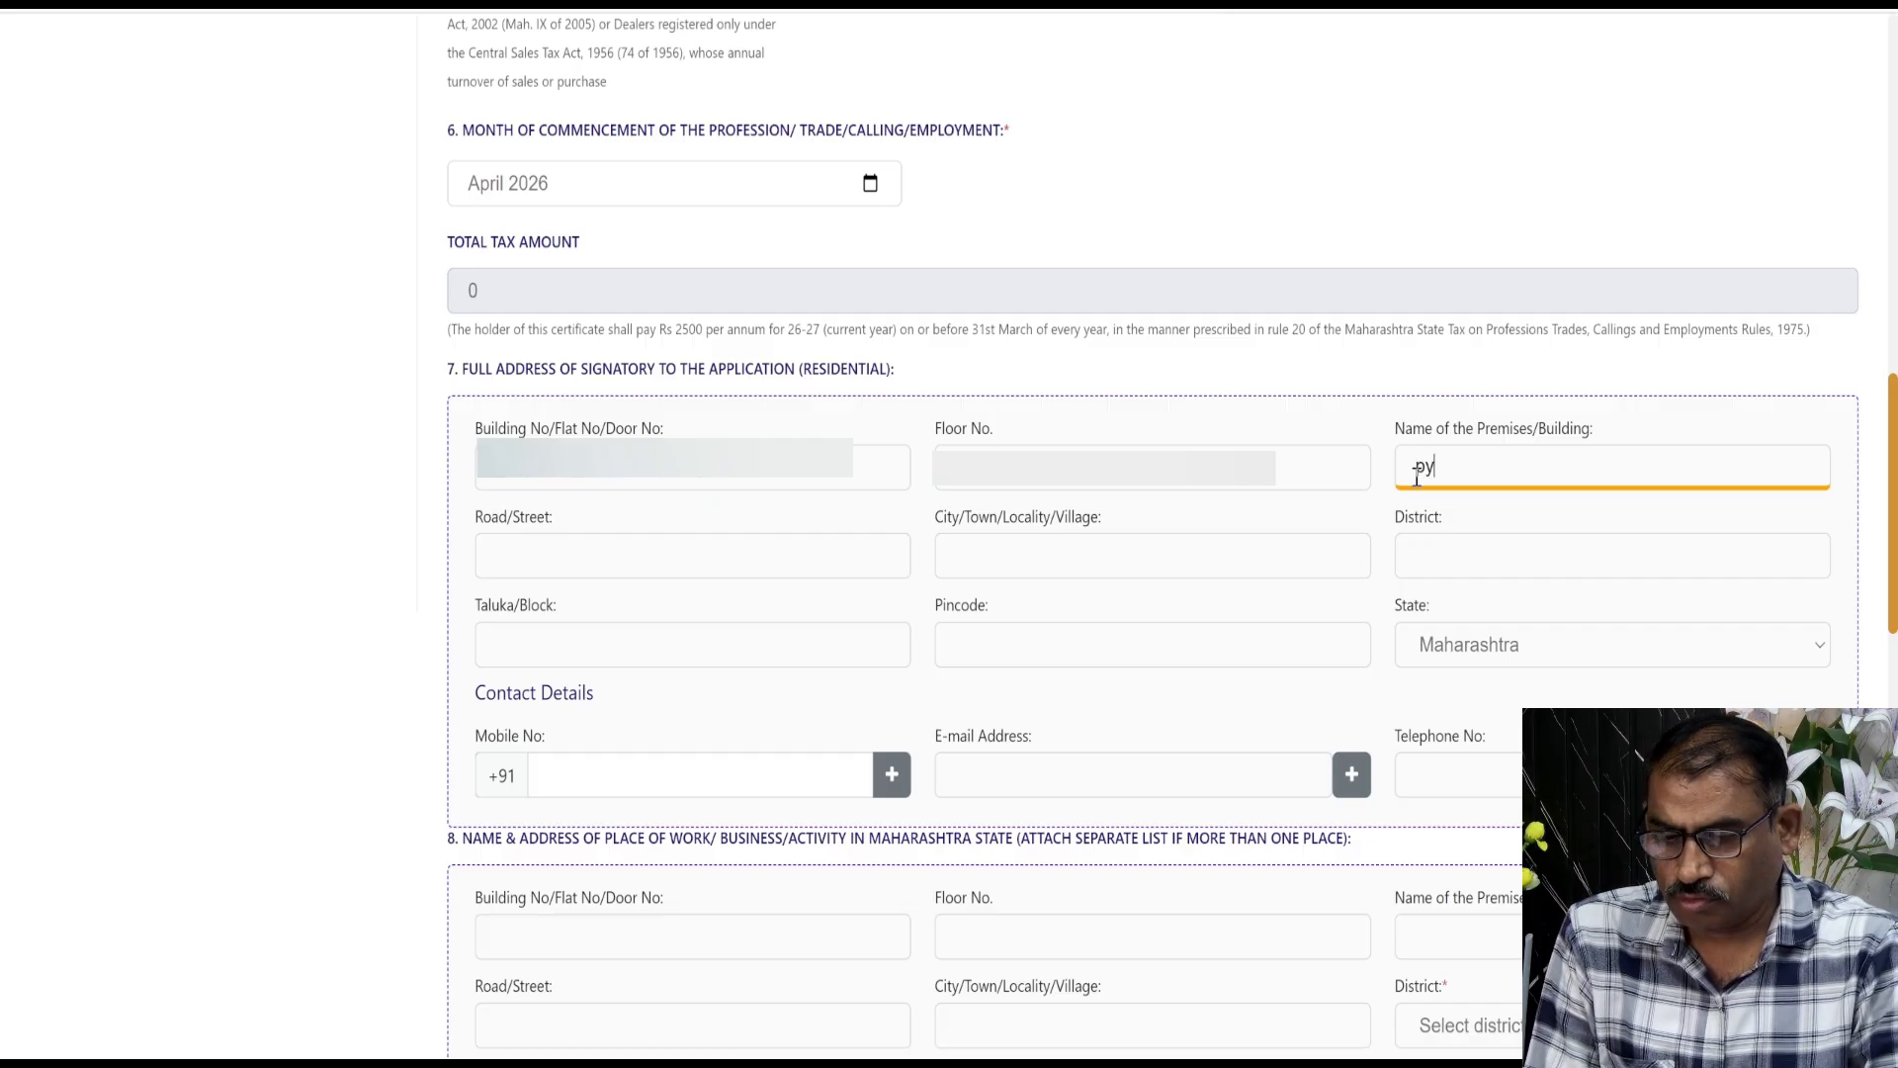
key("BackSpace")
key("BackSpace")
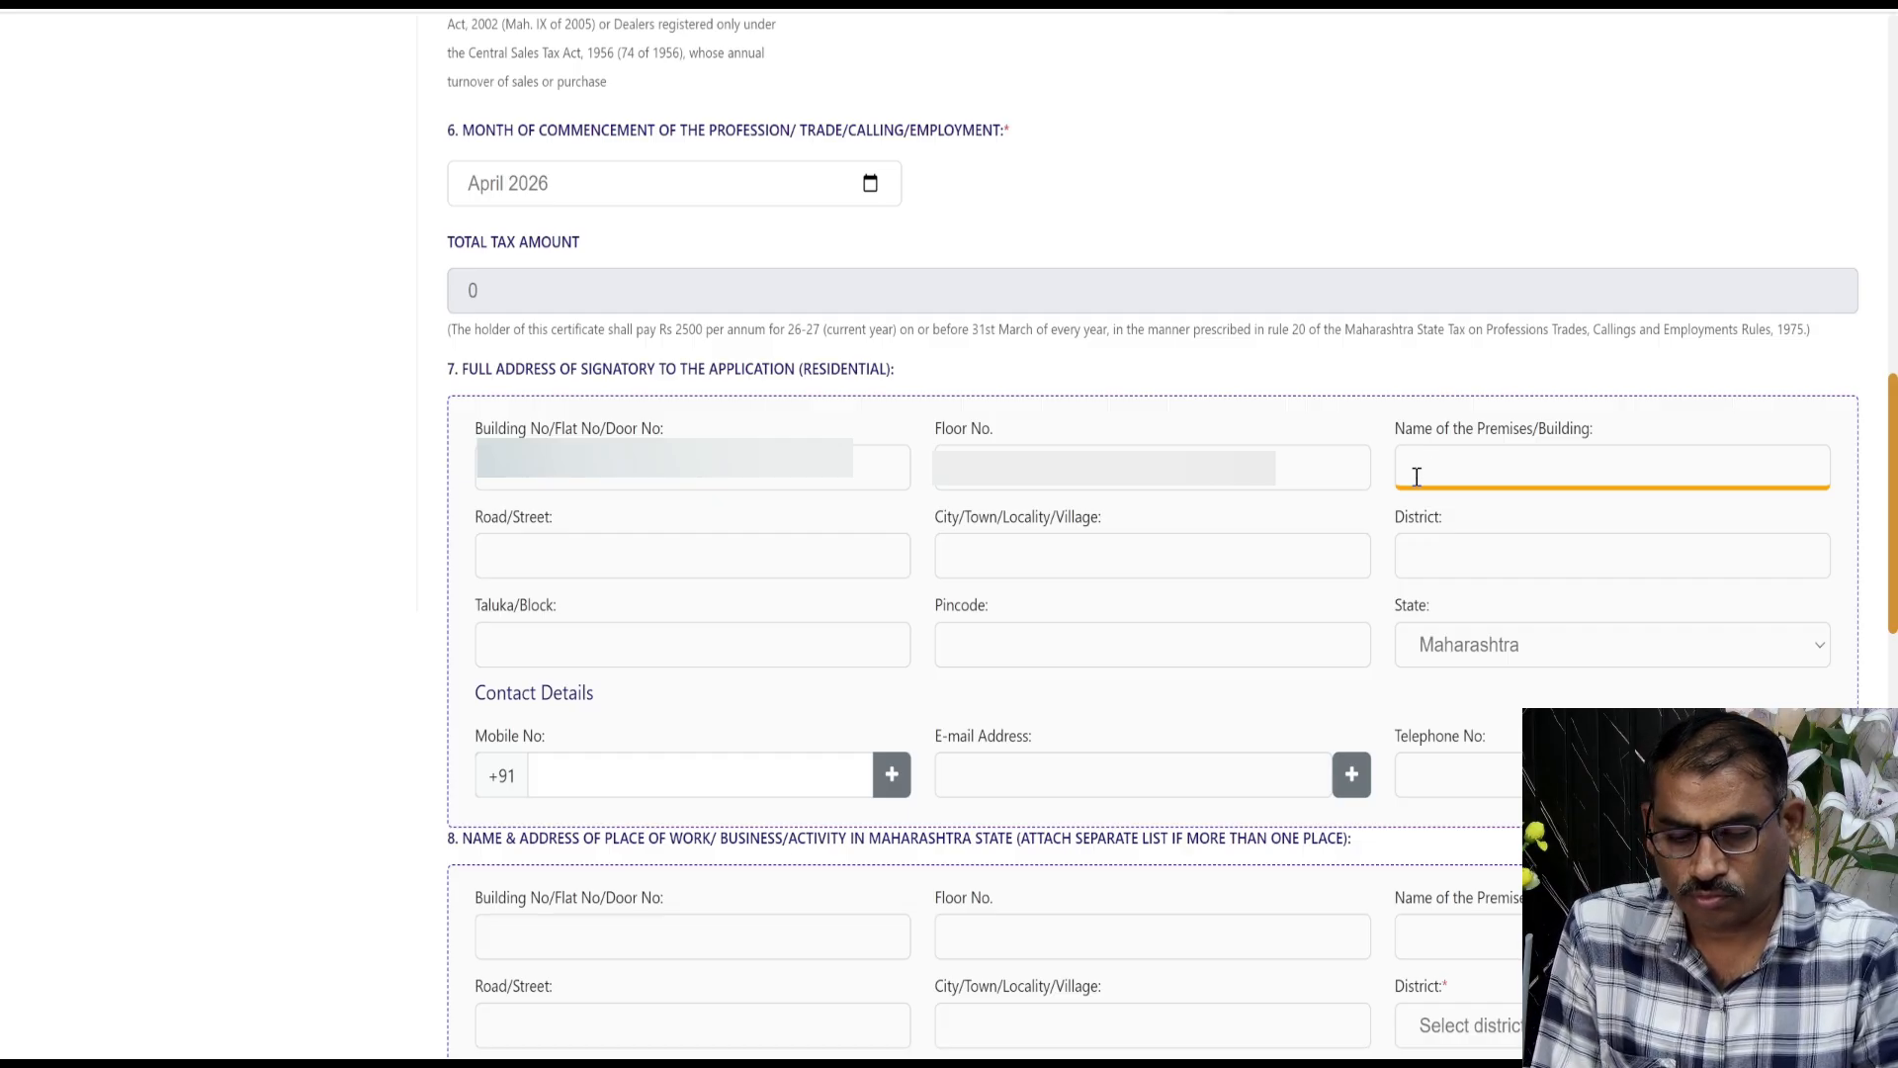
type("P")
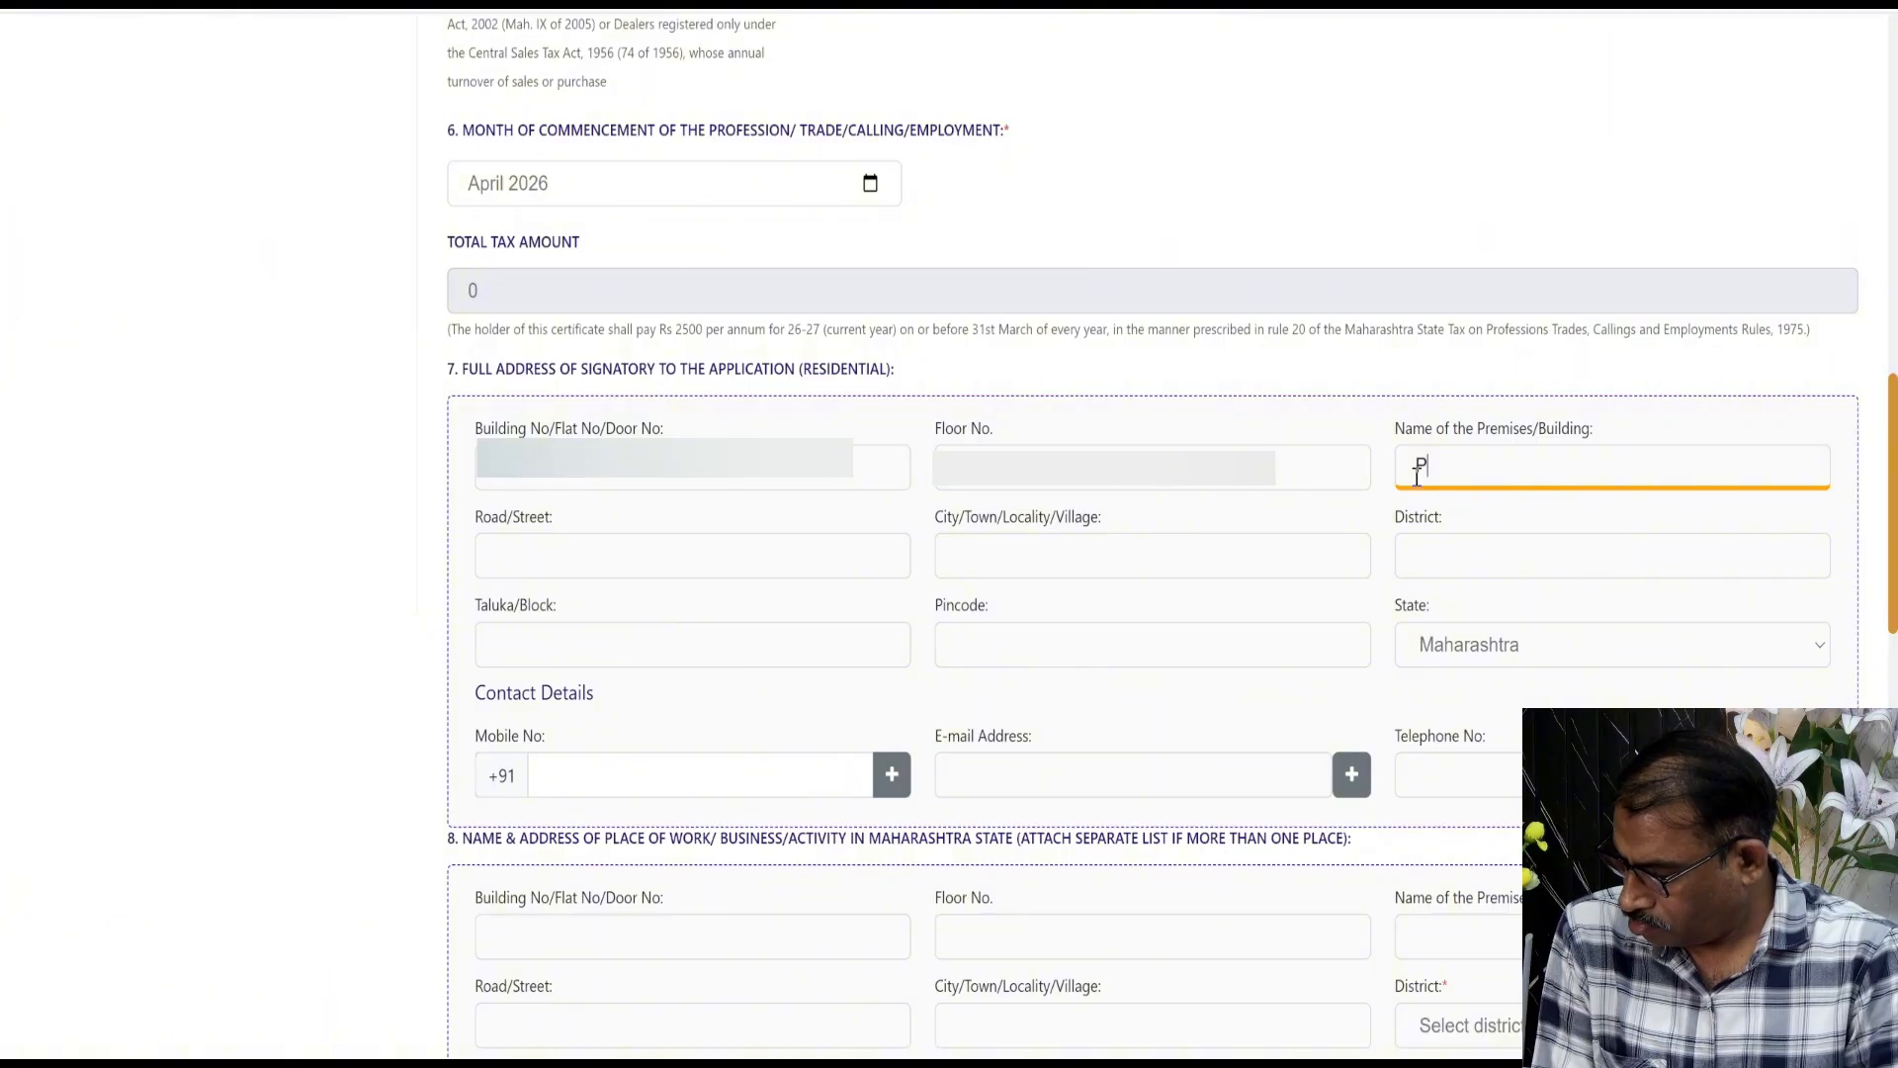
type("yr")
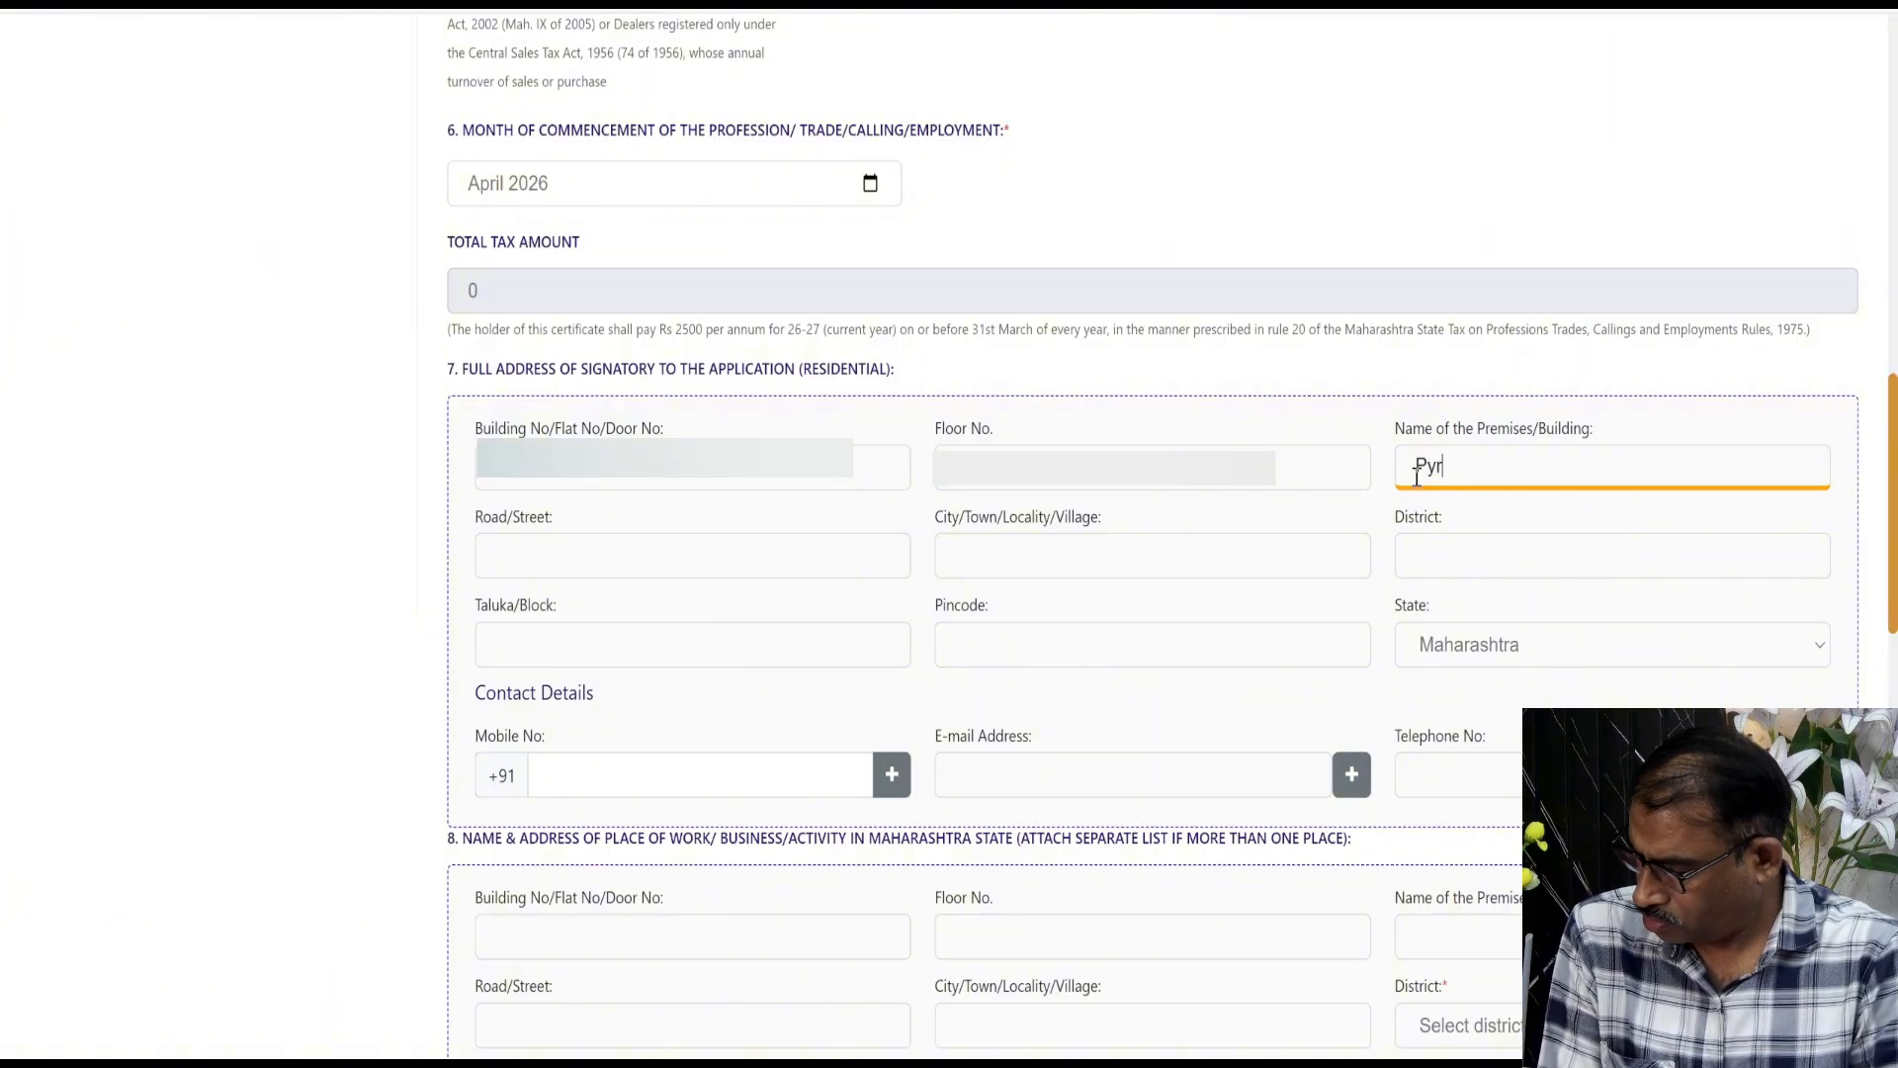
type("a")
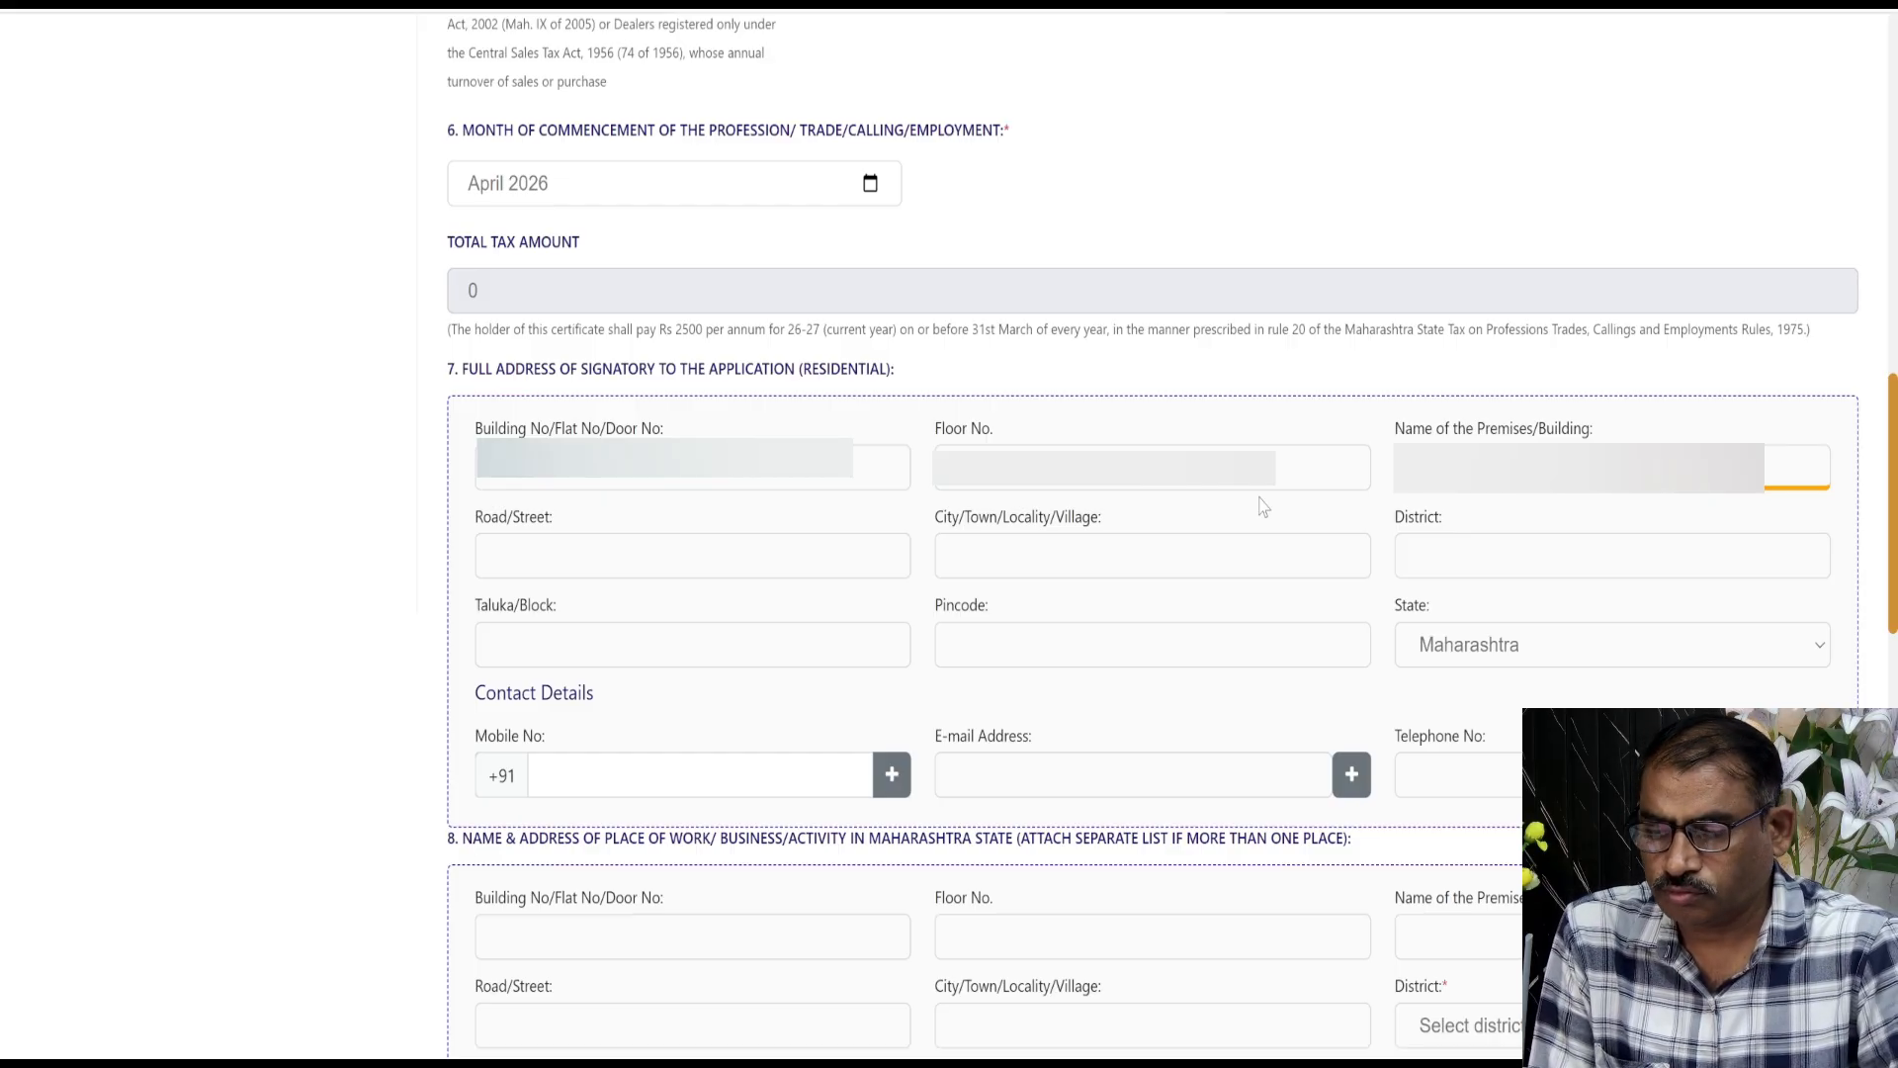
left_click(872, 544)
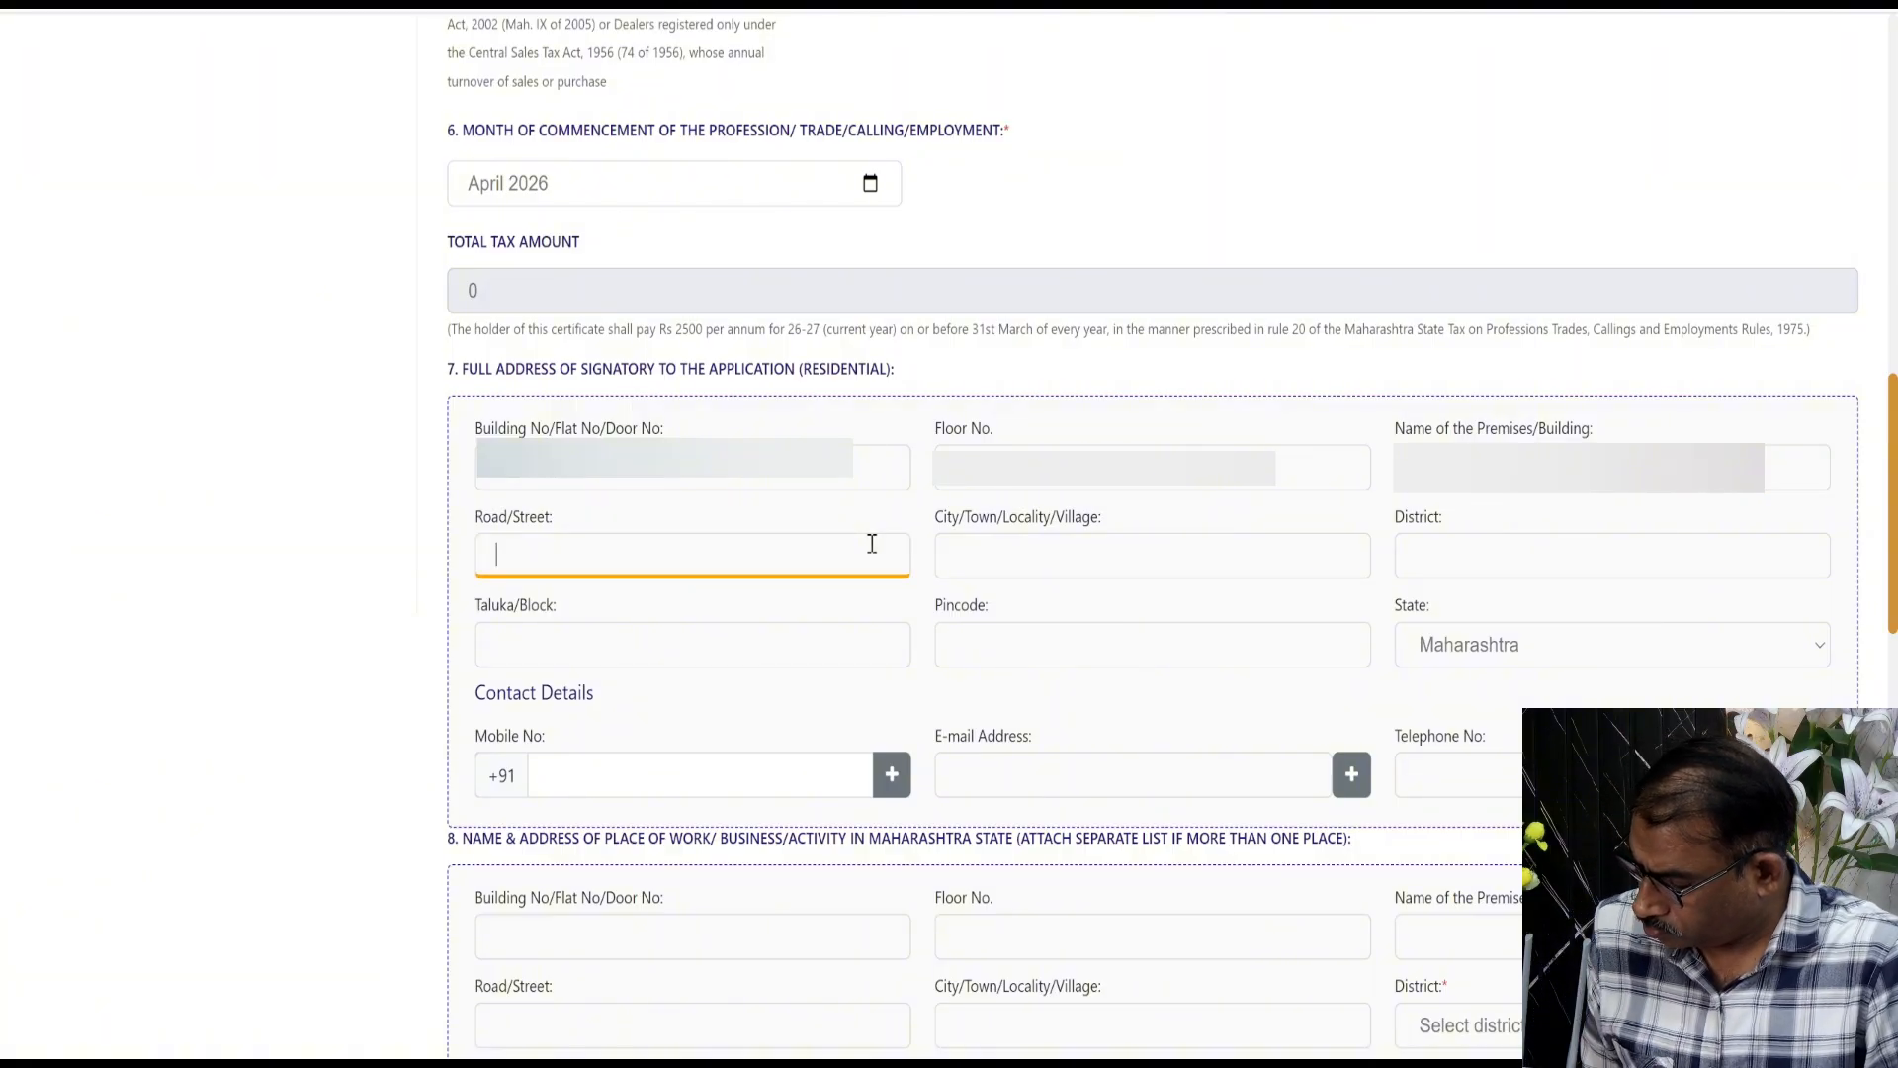
type("Be")
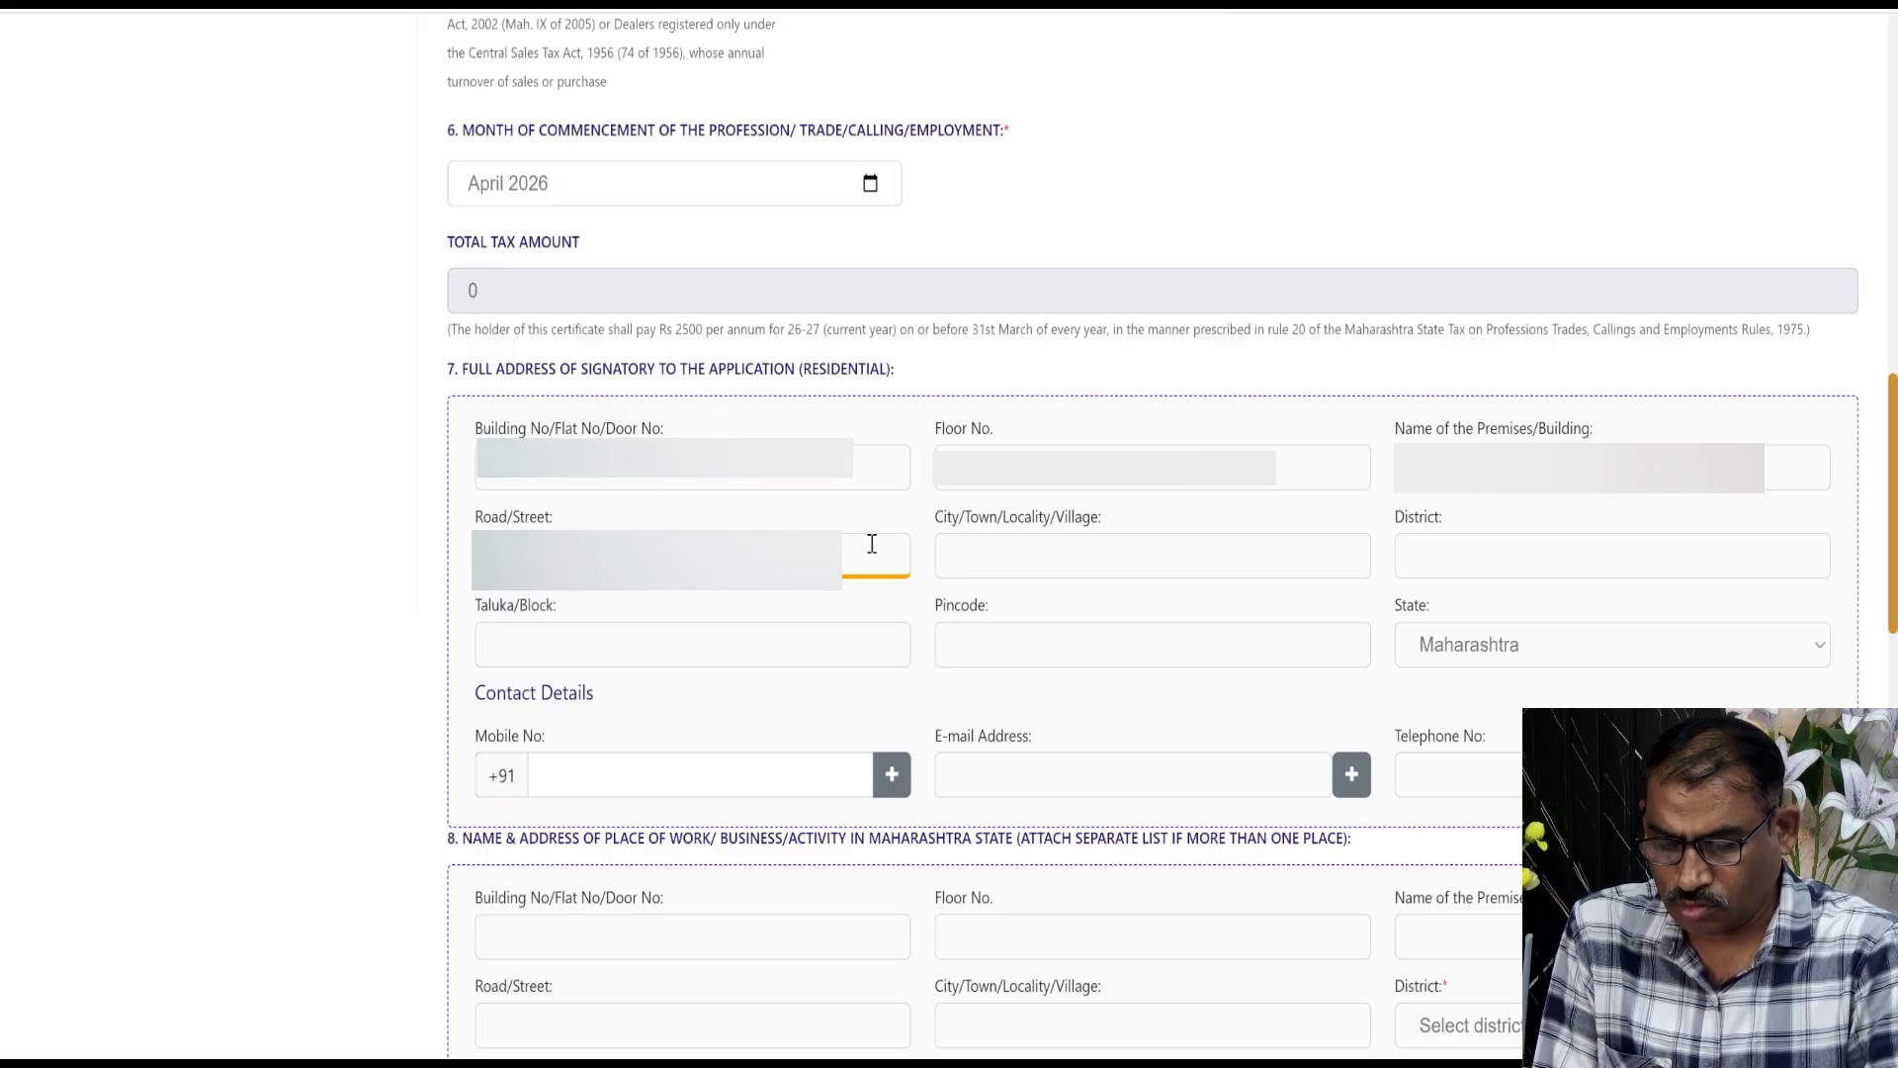
Step: Fill in the city and district of the signatory's residential address, correcting the spelling of the city
left_click(1209, 569)
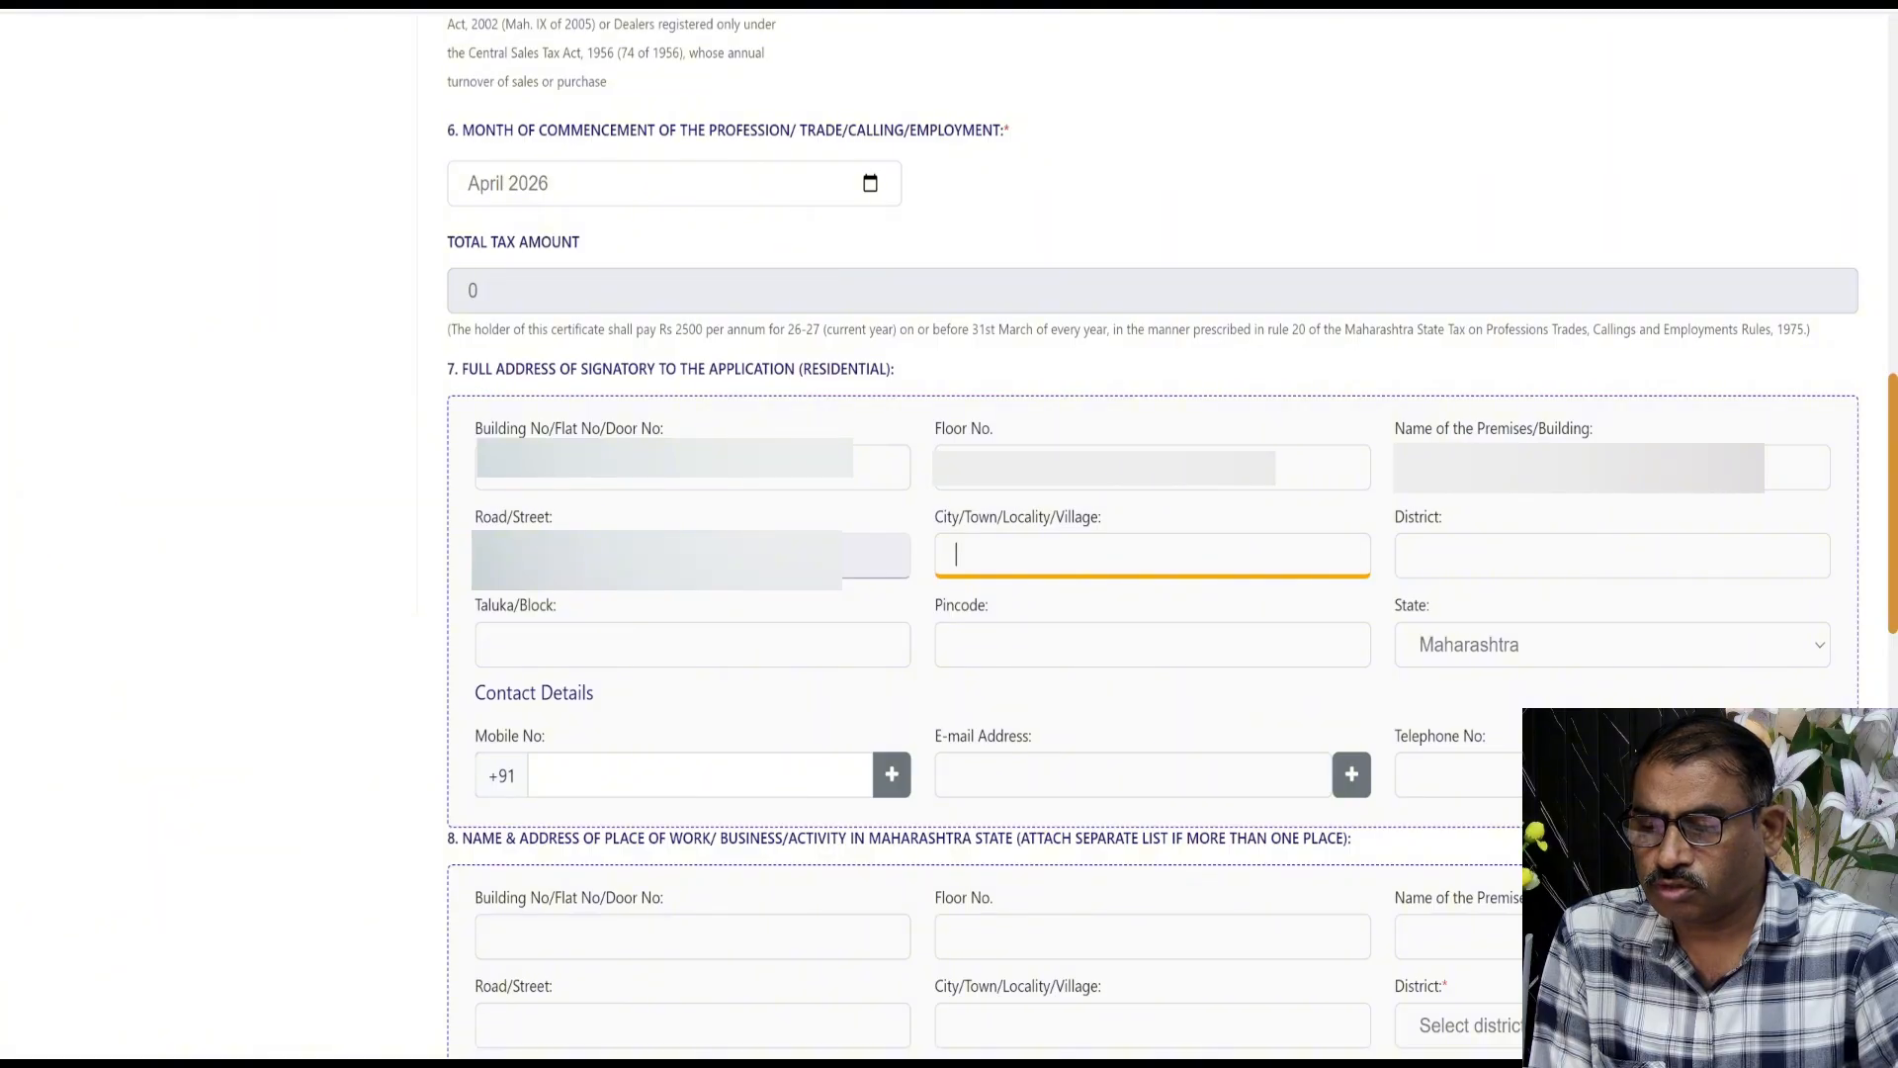
left_click(1612, 467)
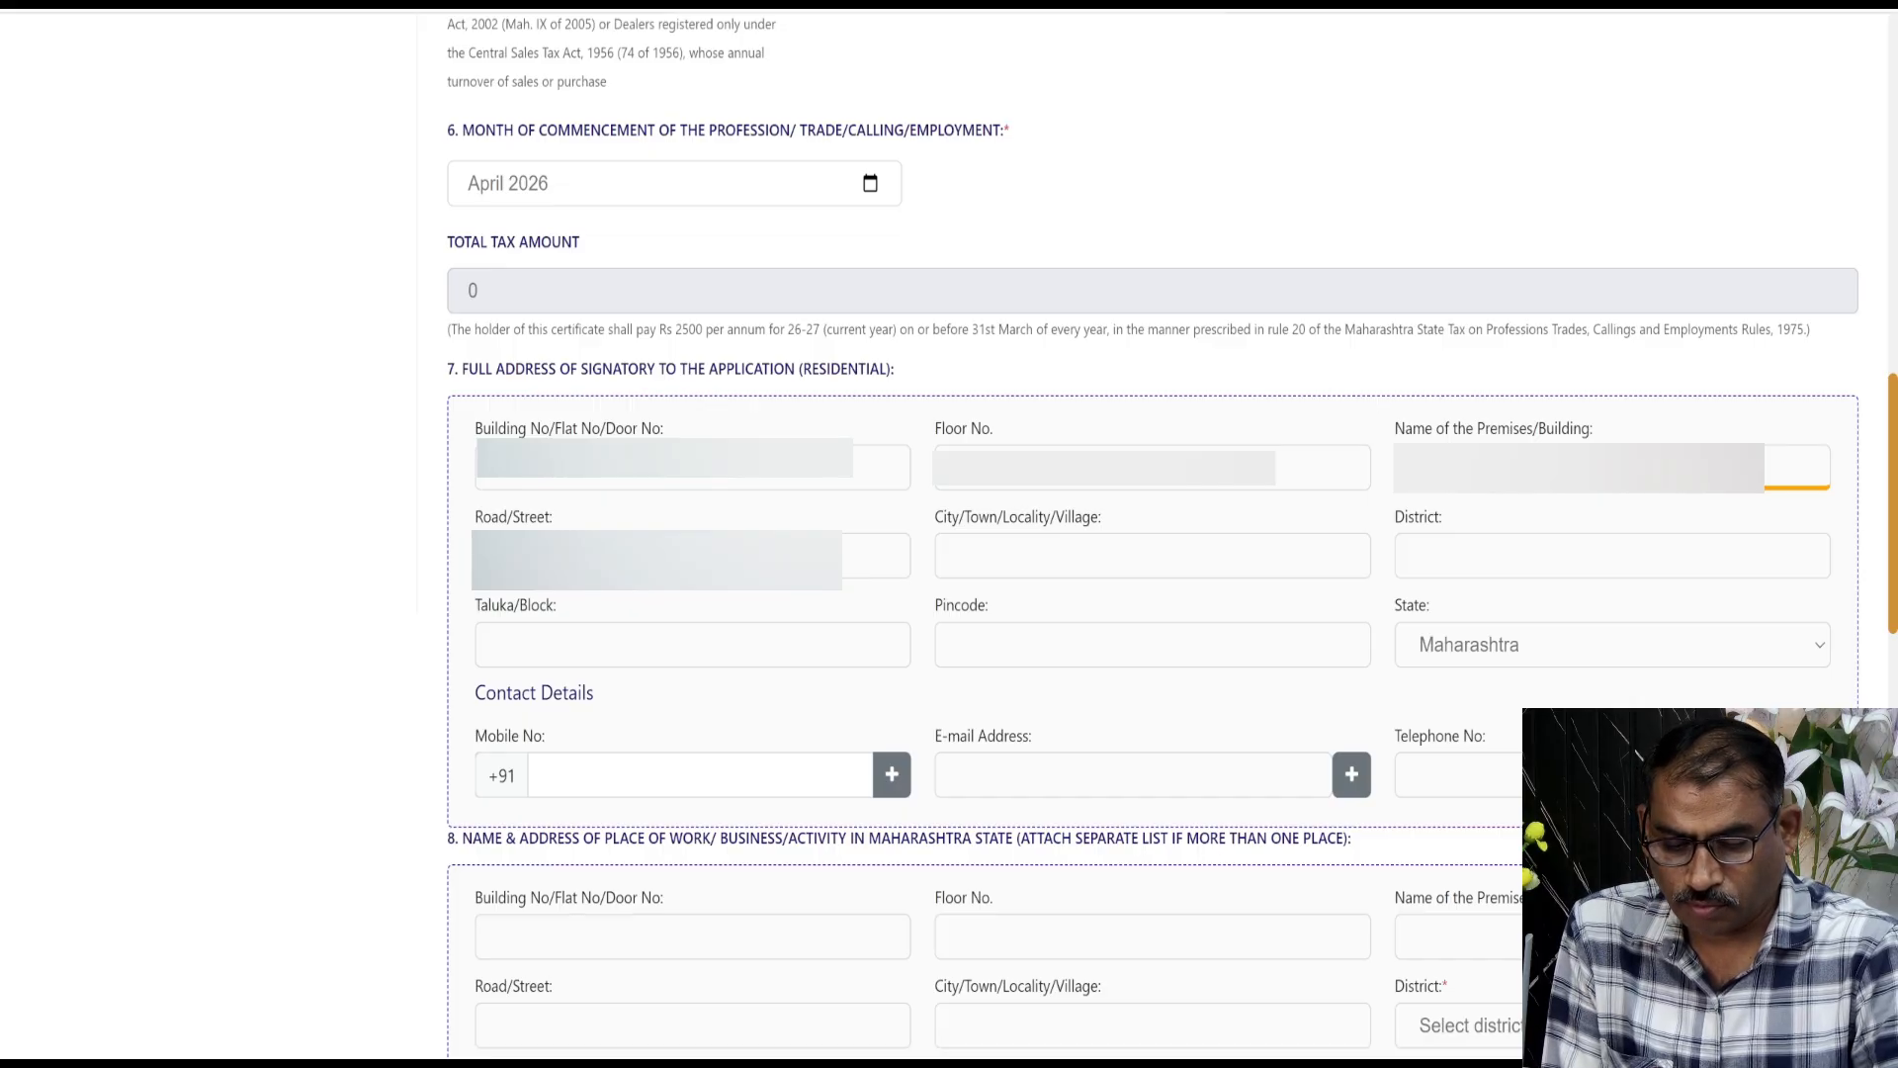
left_click(1141, 548)
type("Nga")
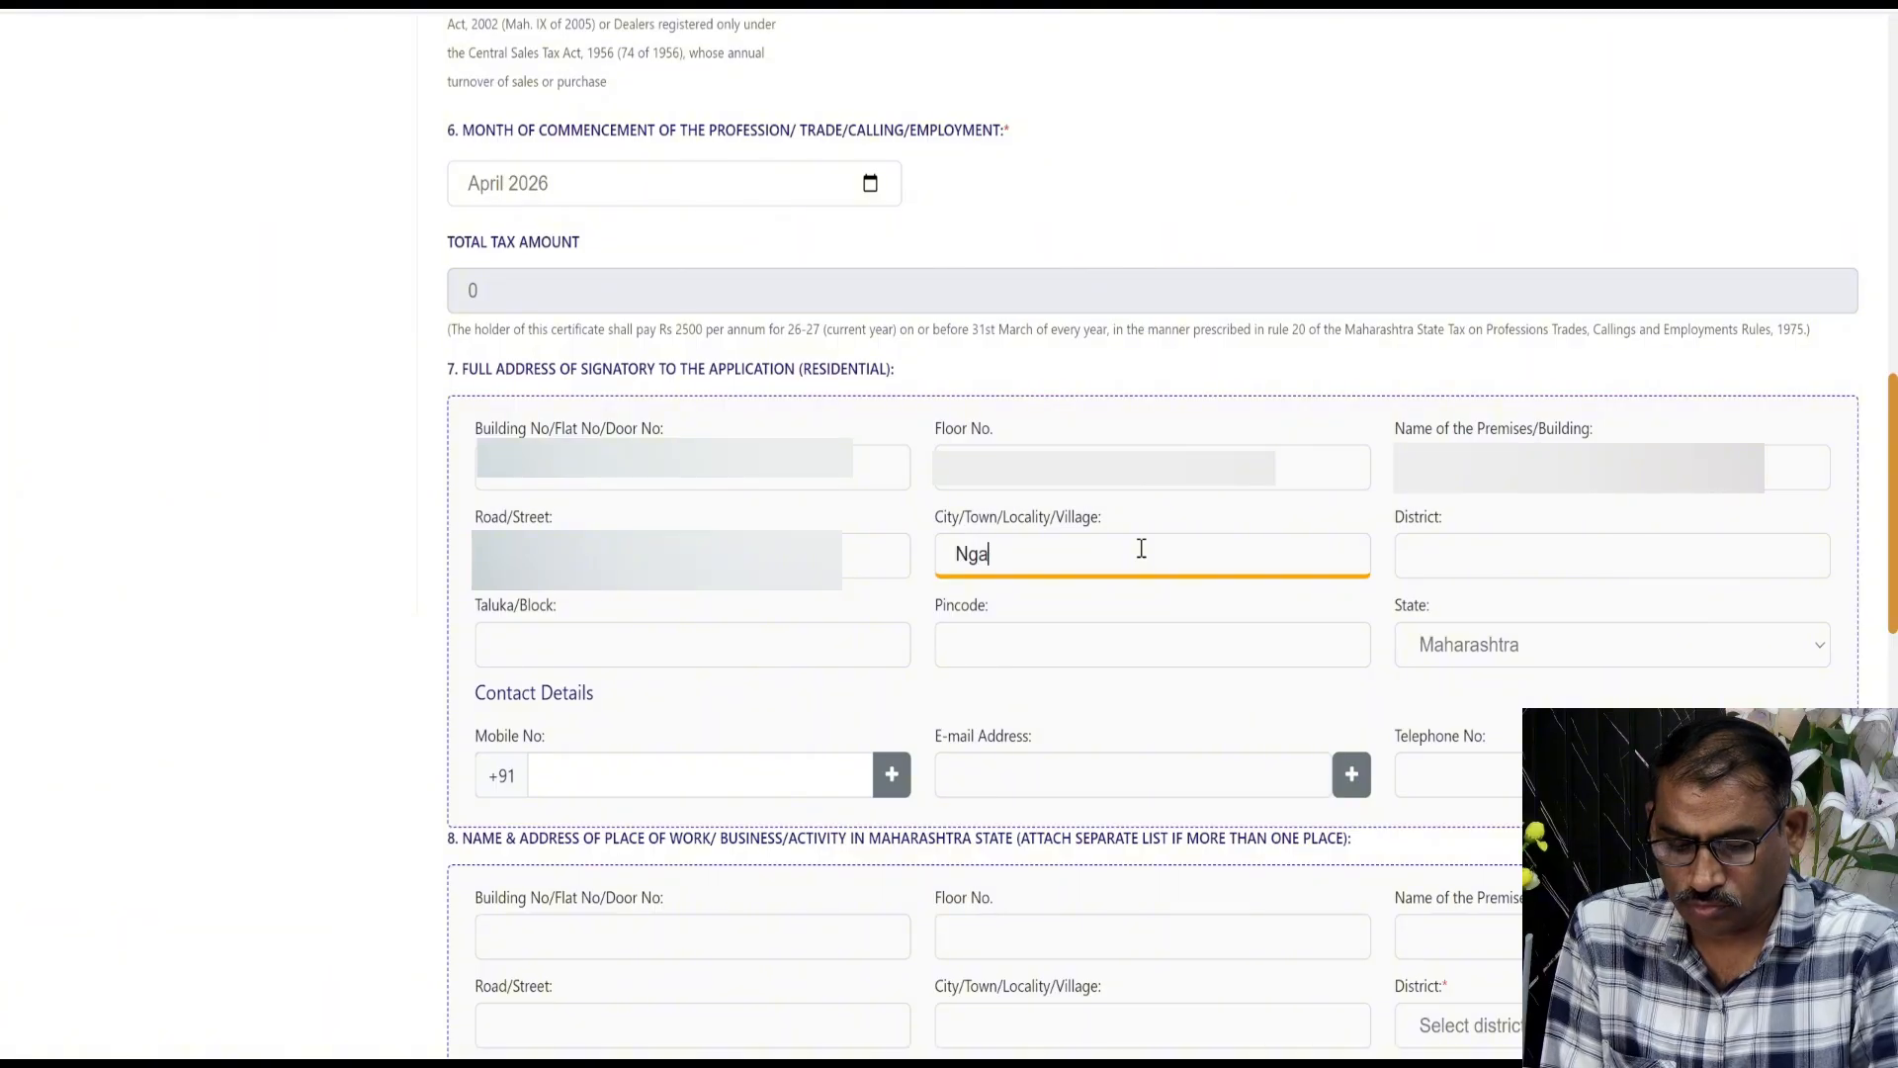
type("pur")
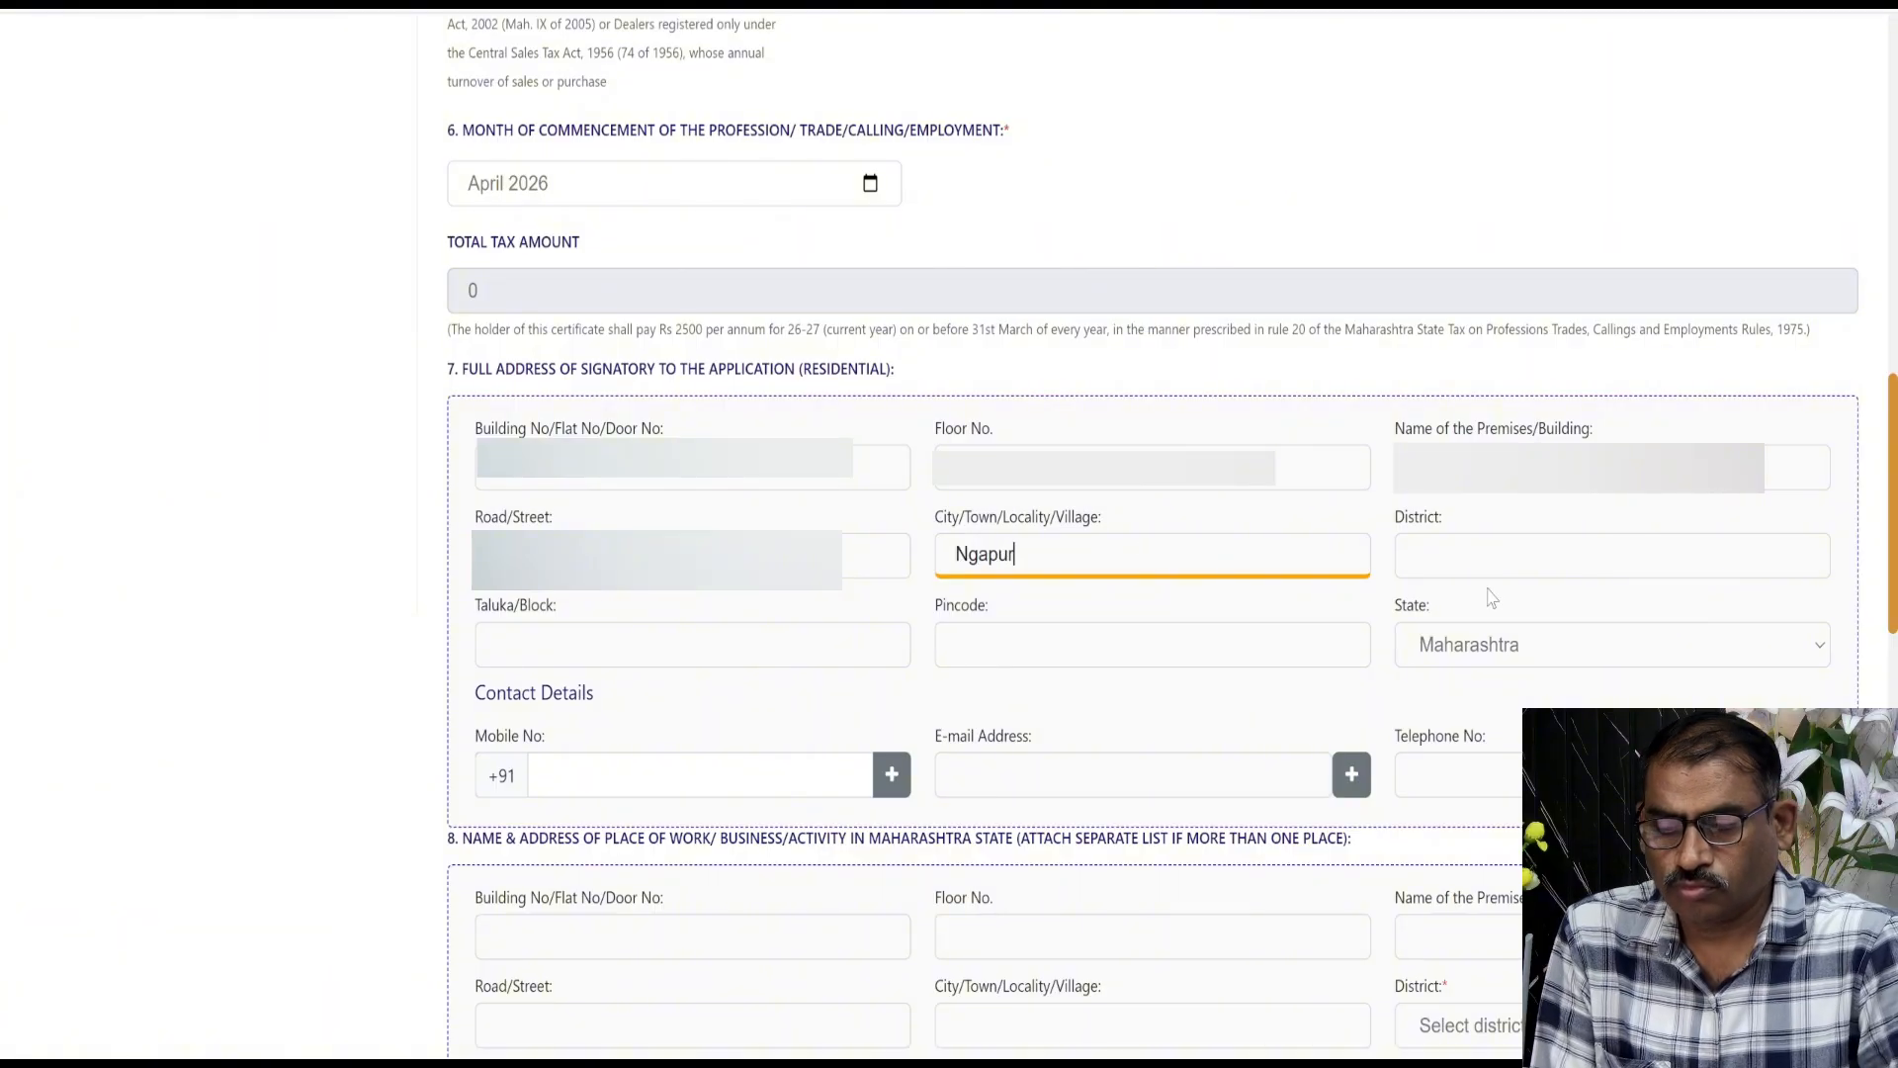
left_click(1562, 558)
type("Nagpur")
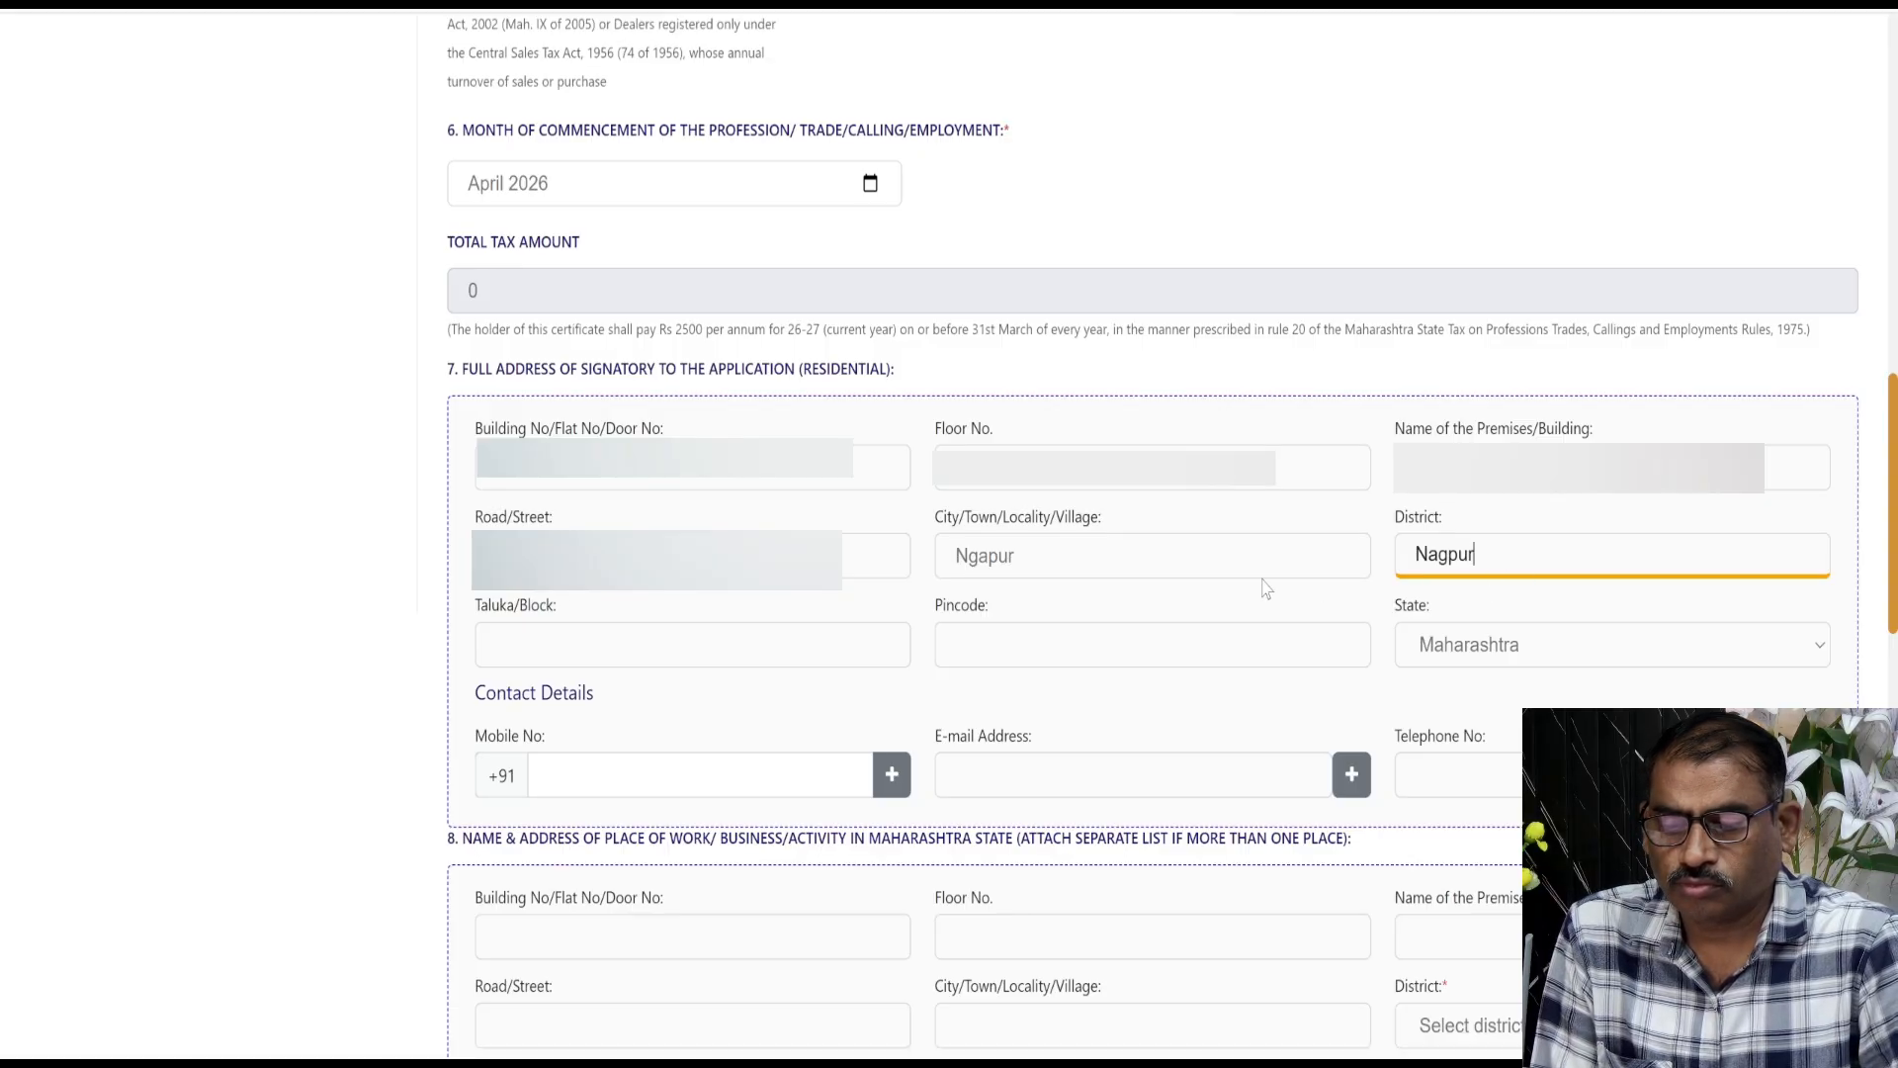
left_click_drag(1034, 570, 959, 576)
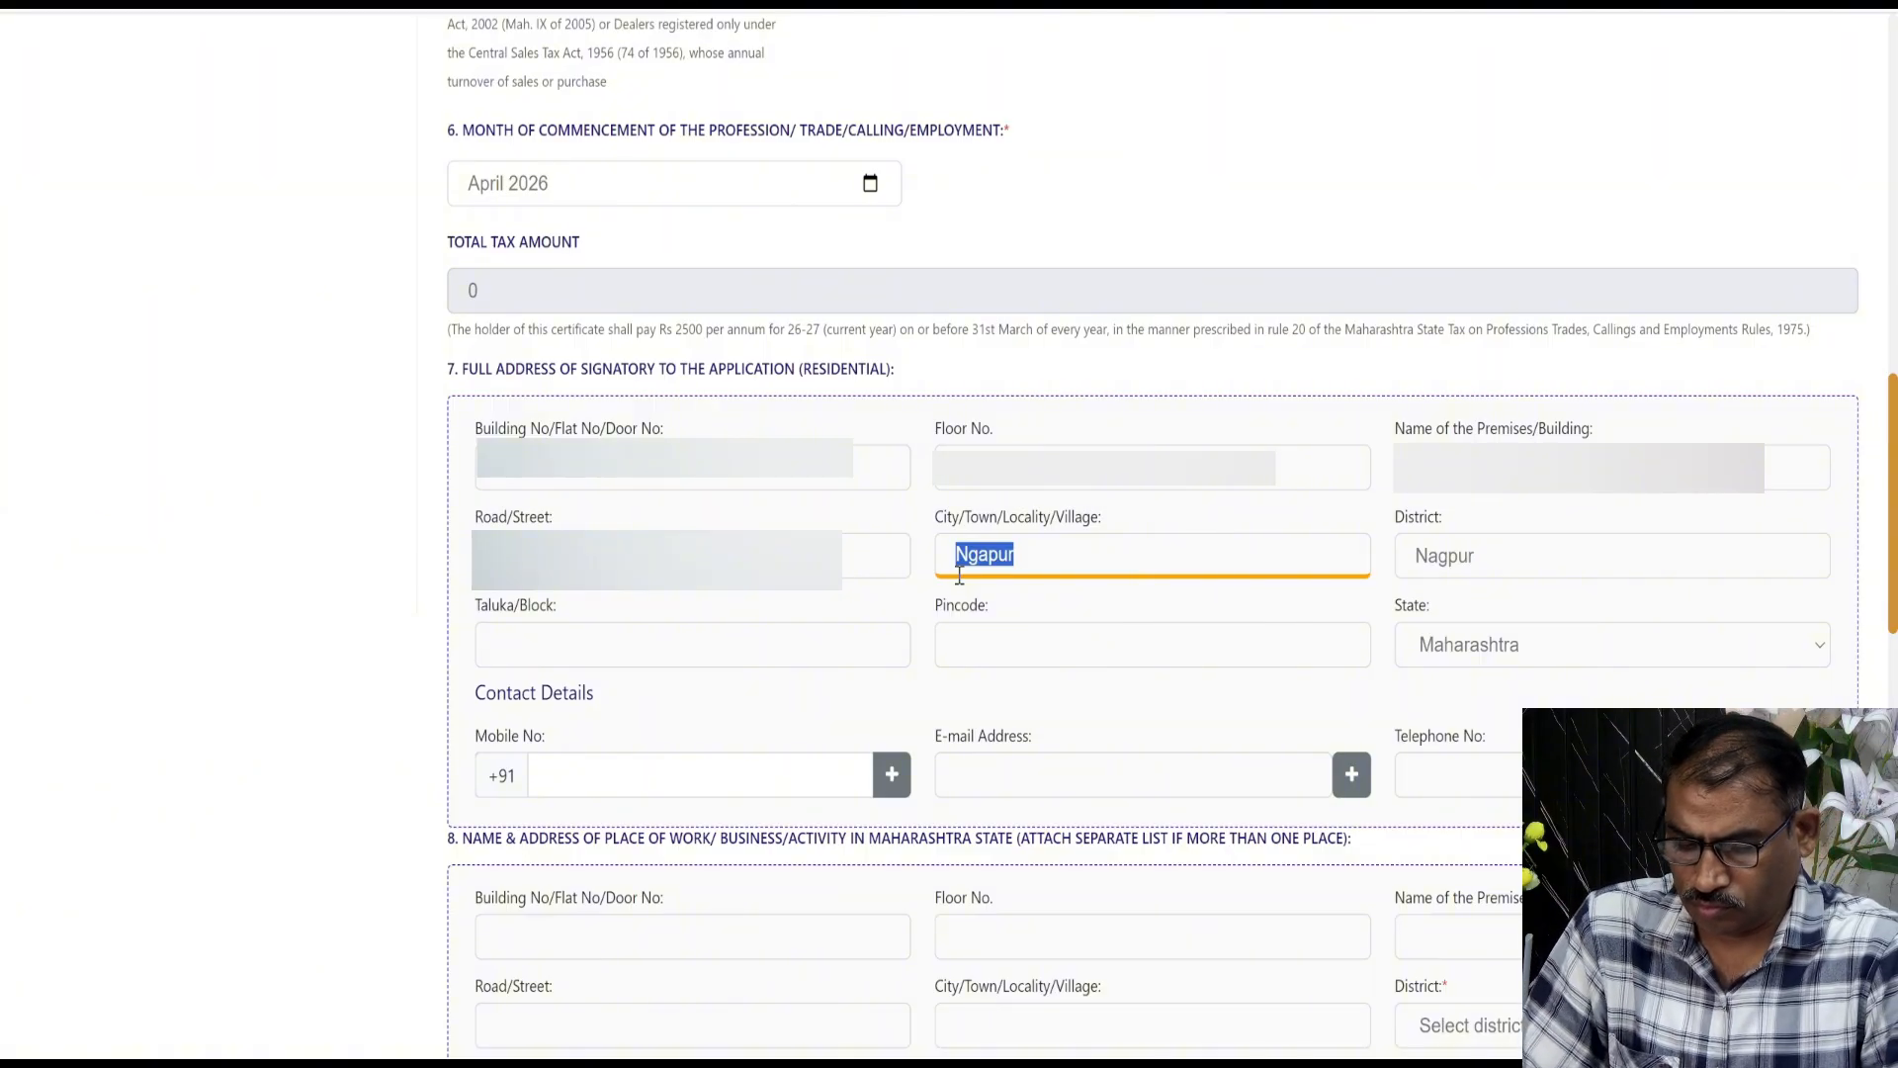
type("Nagpur")
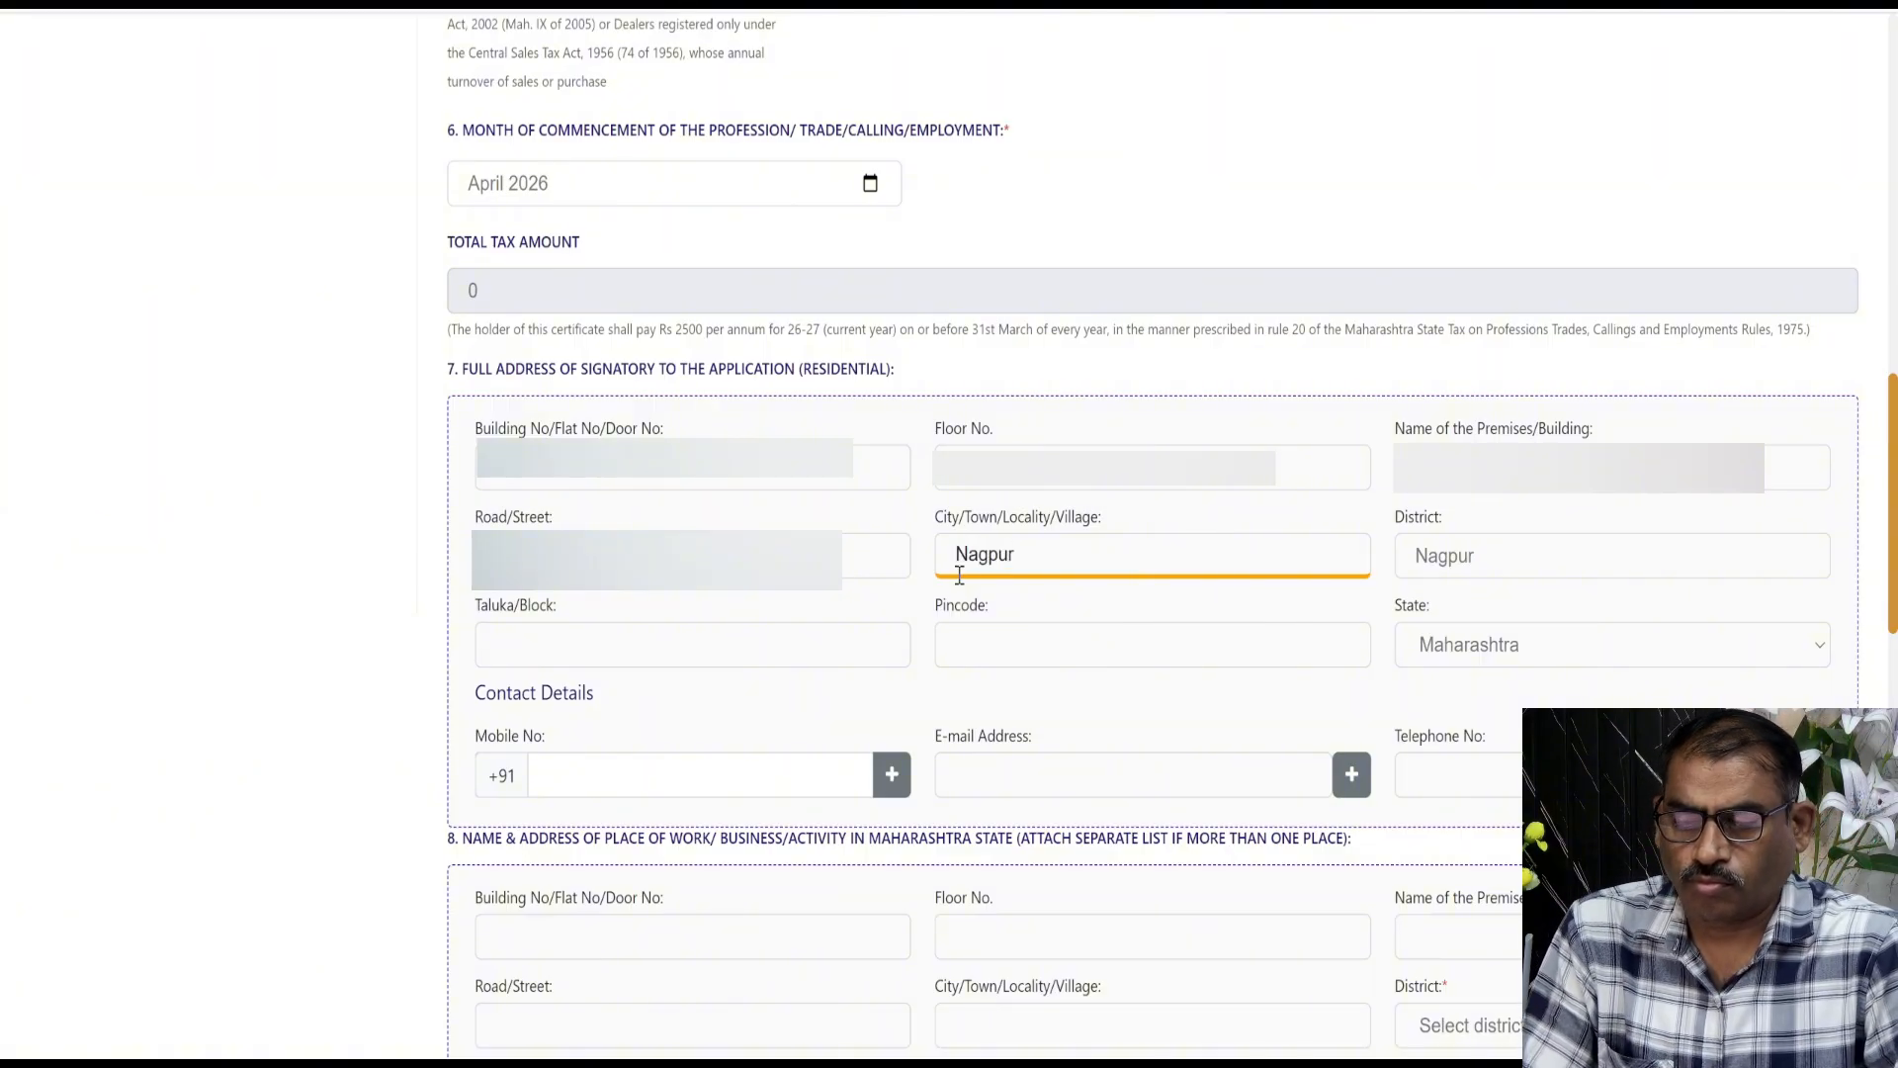
Step: Complete the signatory's residential address with the taluka and pincode, and fill in the contact mobile number and e-mail address
left_click(527, 636)
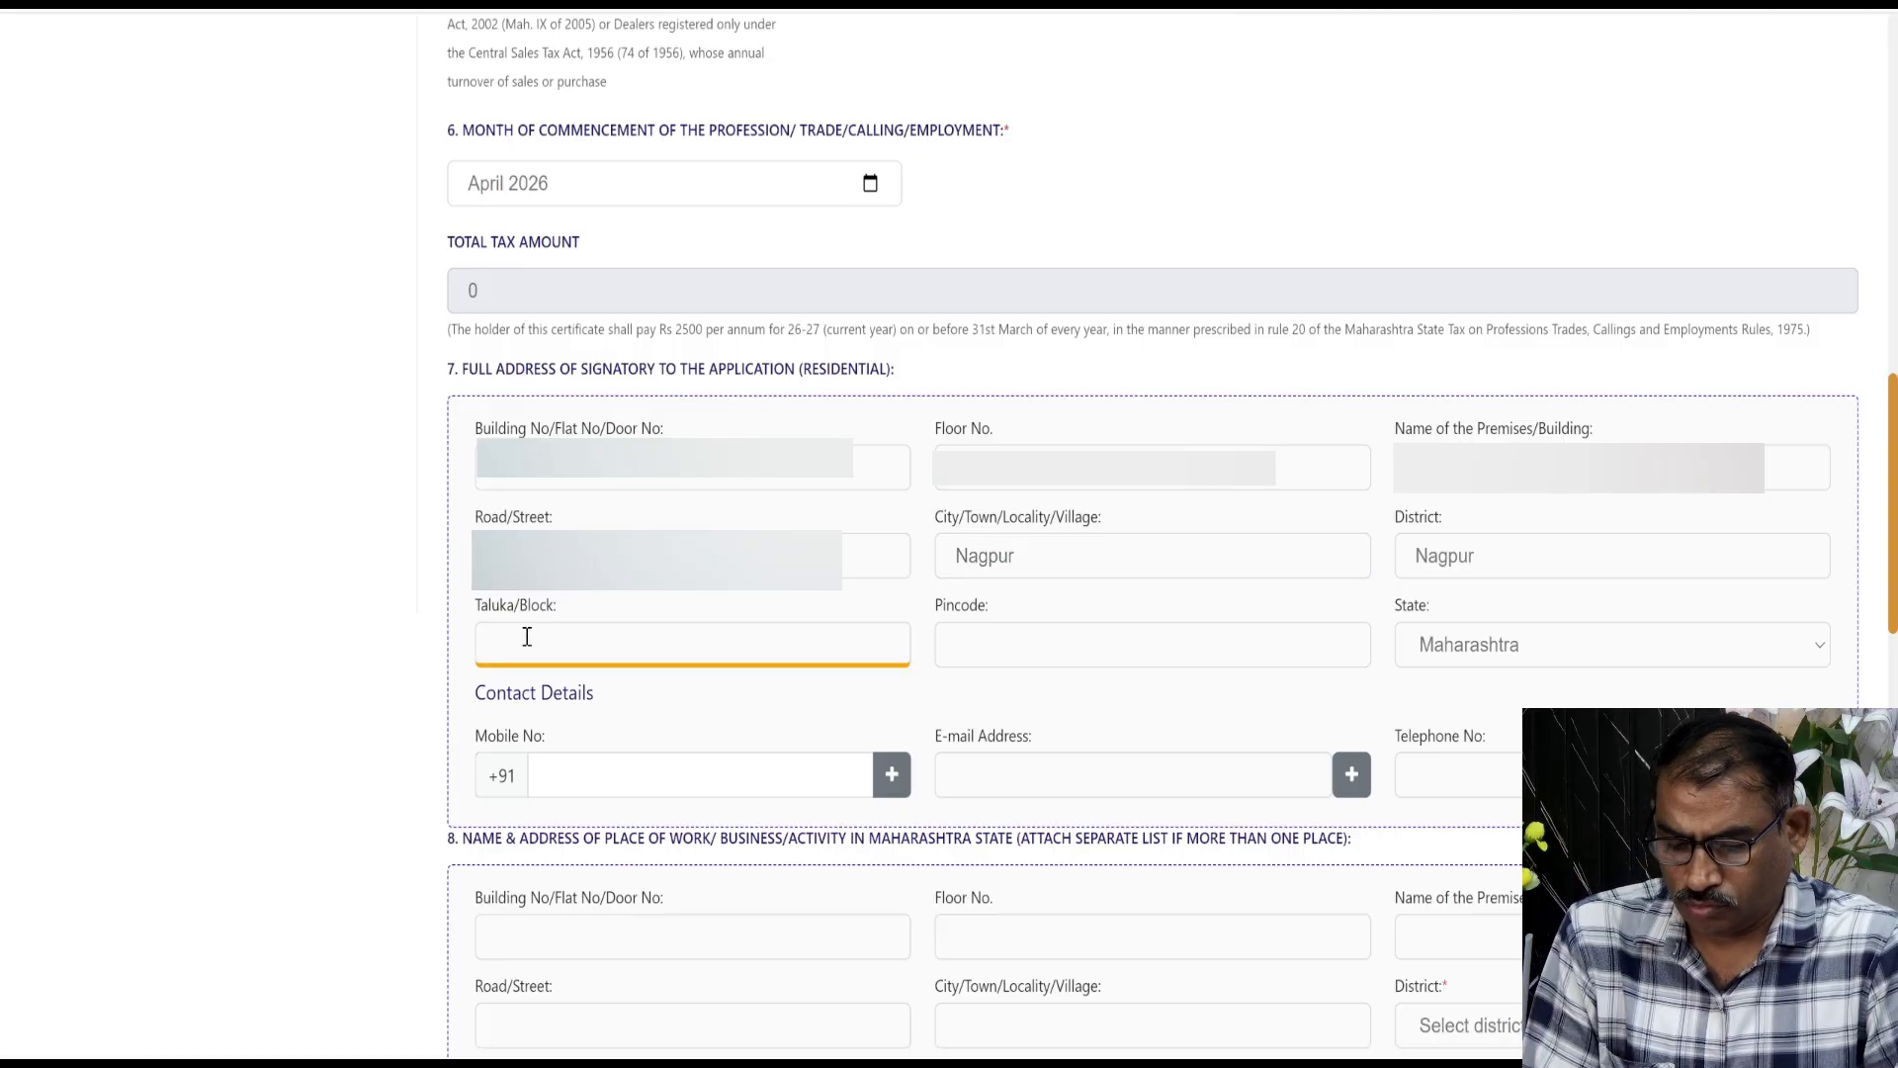
type("Nagpur")
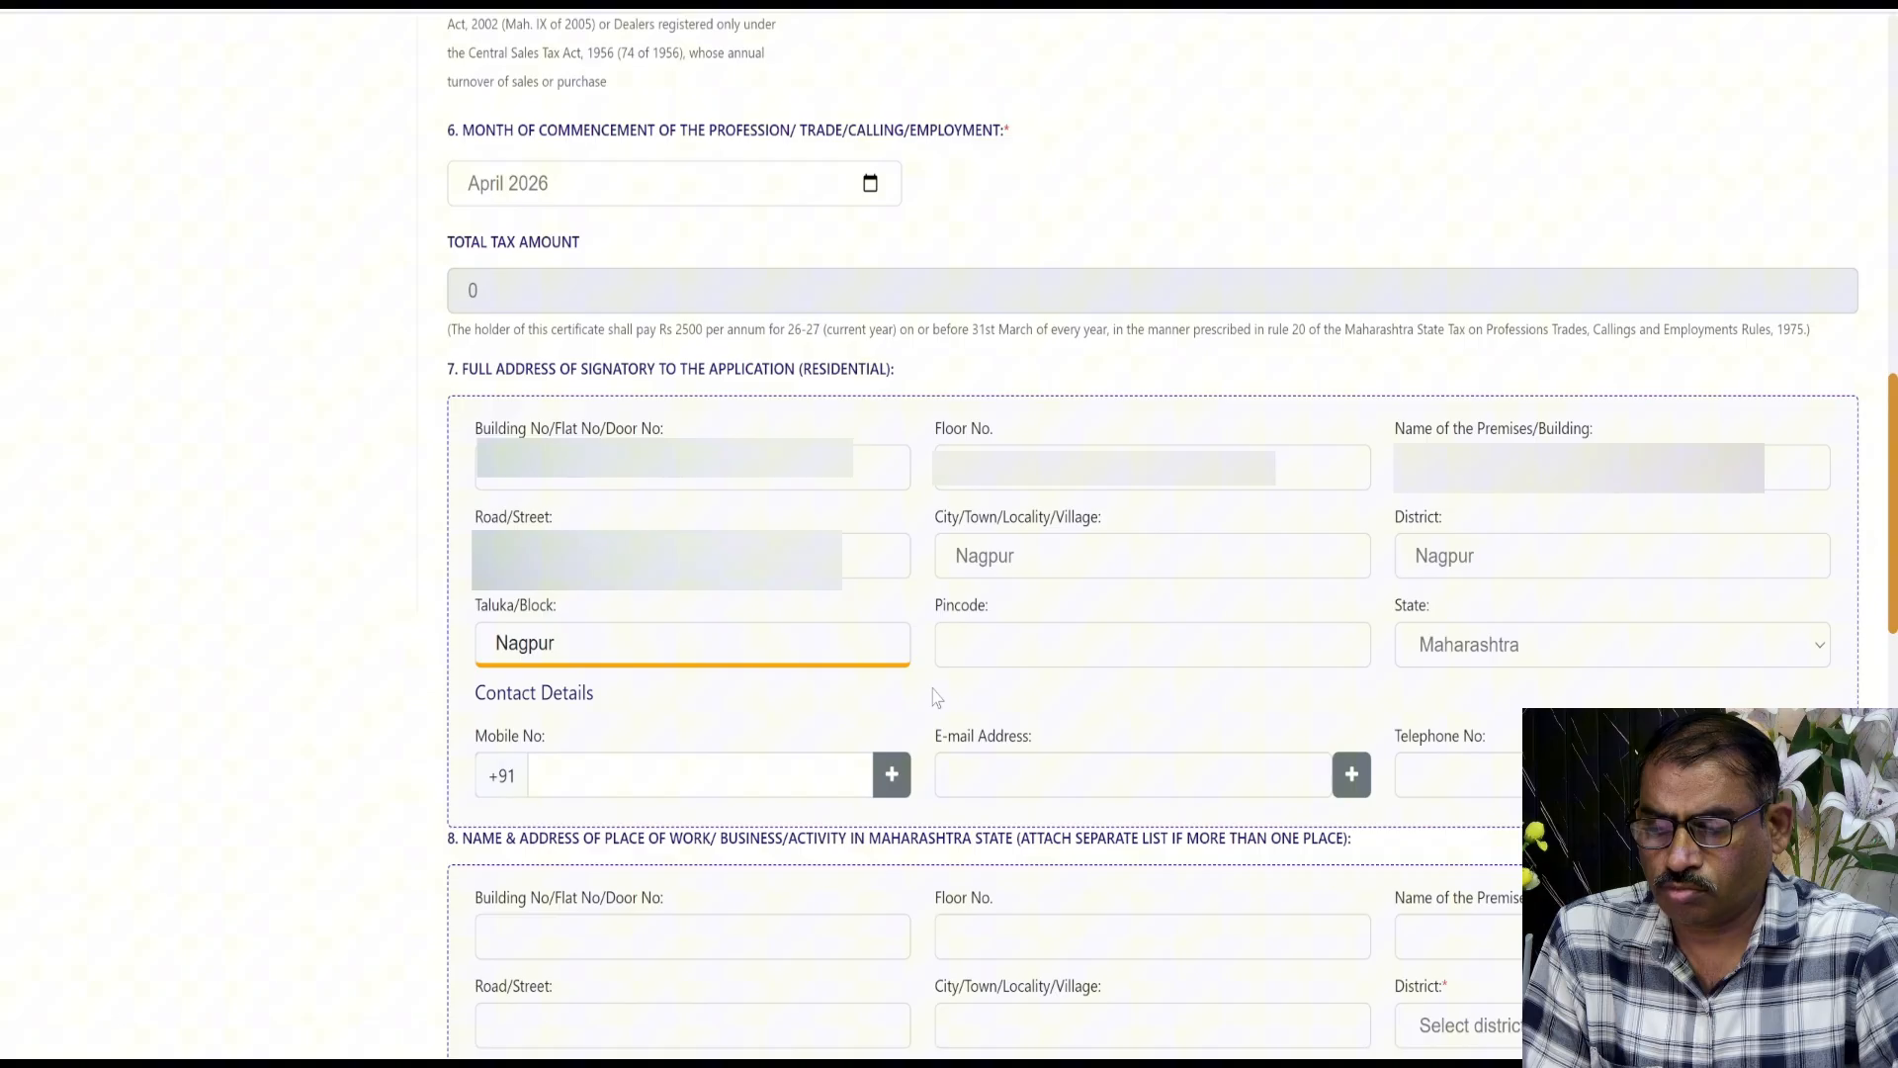
left_click(999, 647)
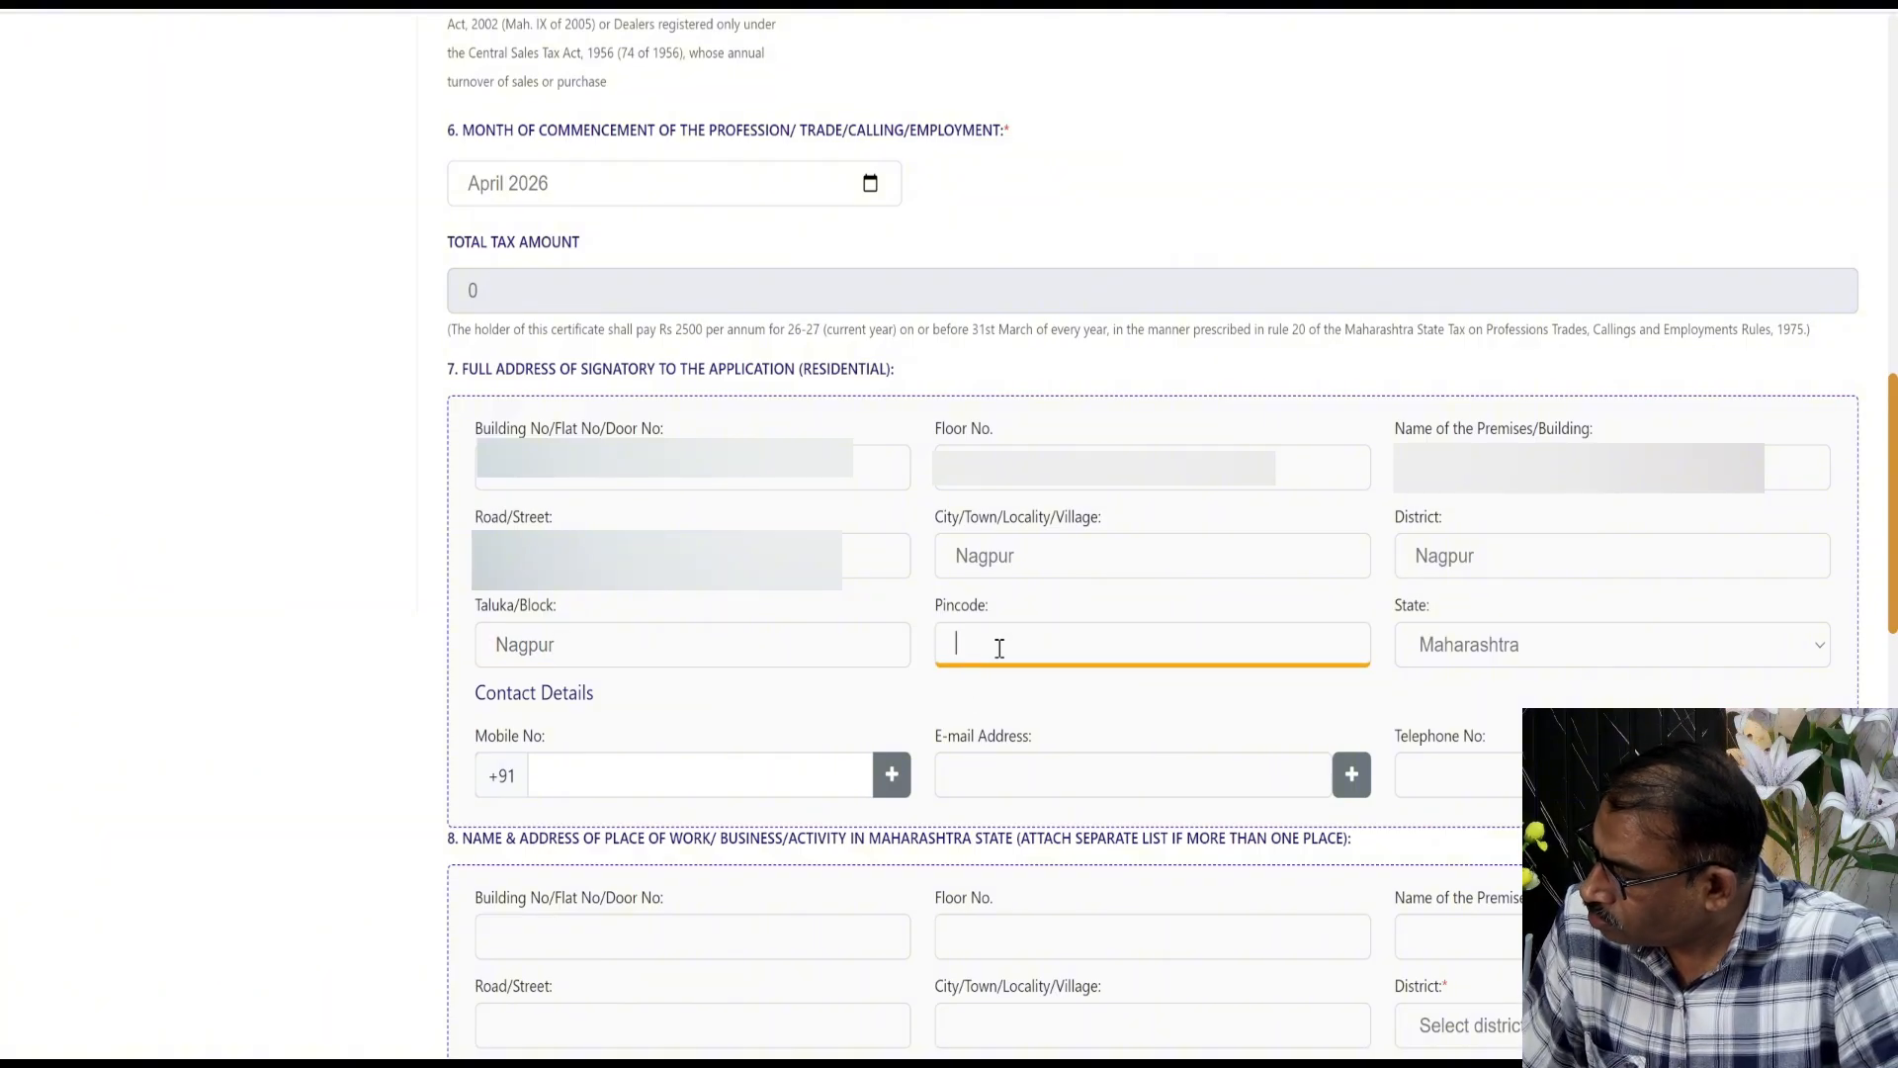
type("44")
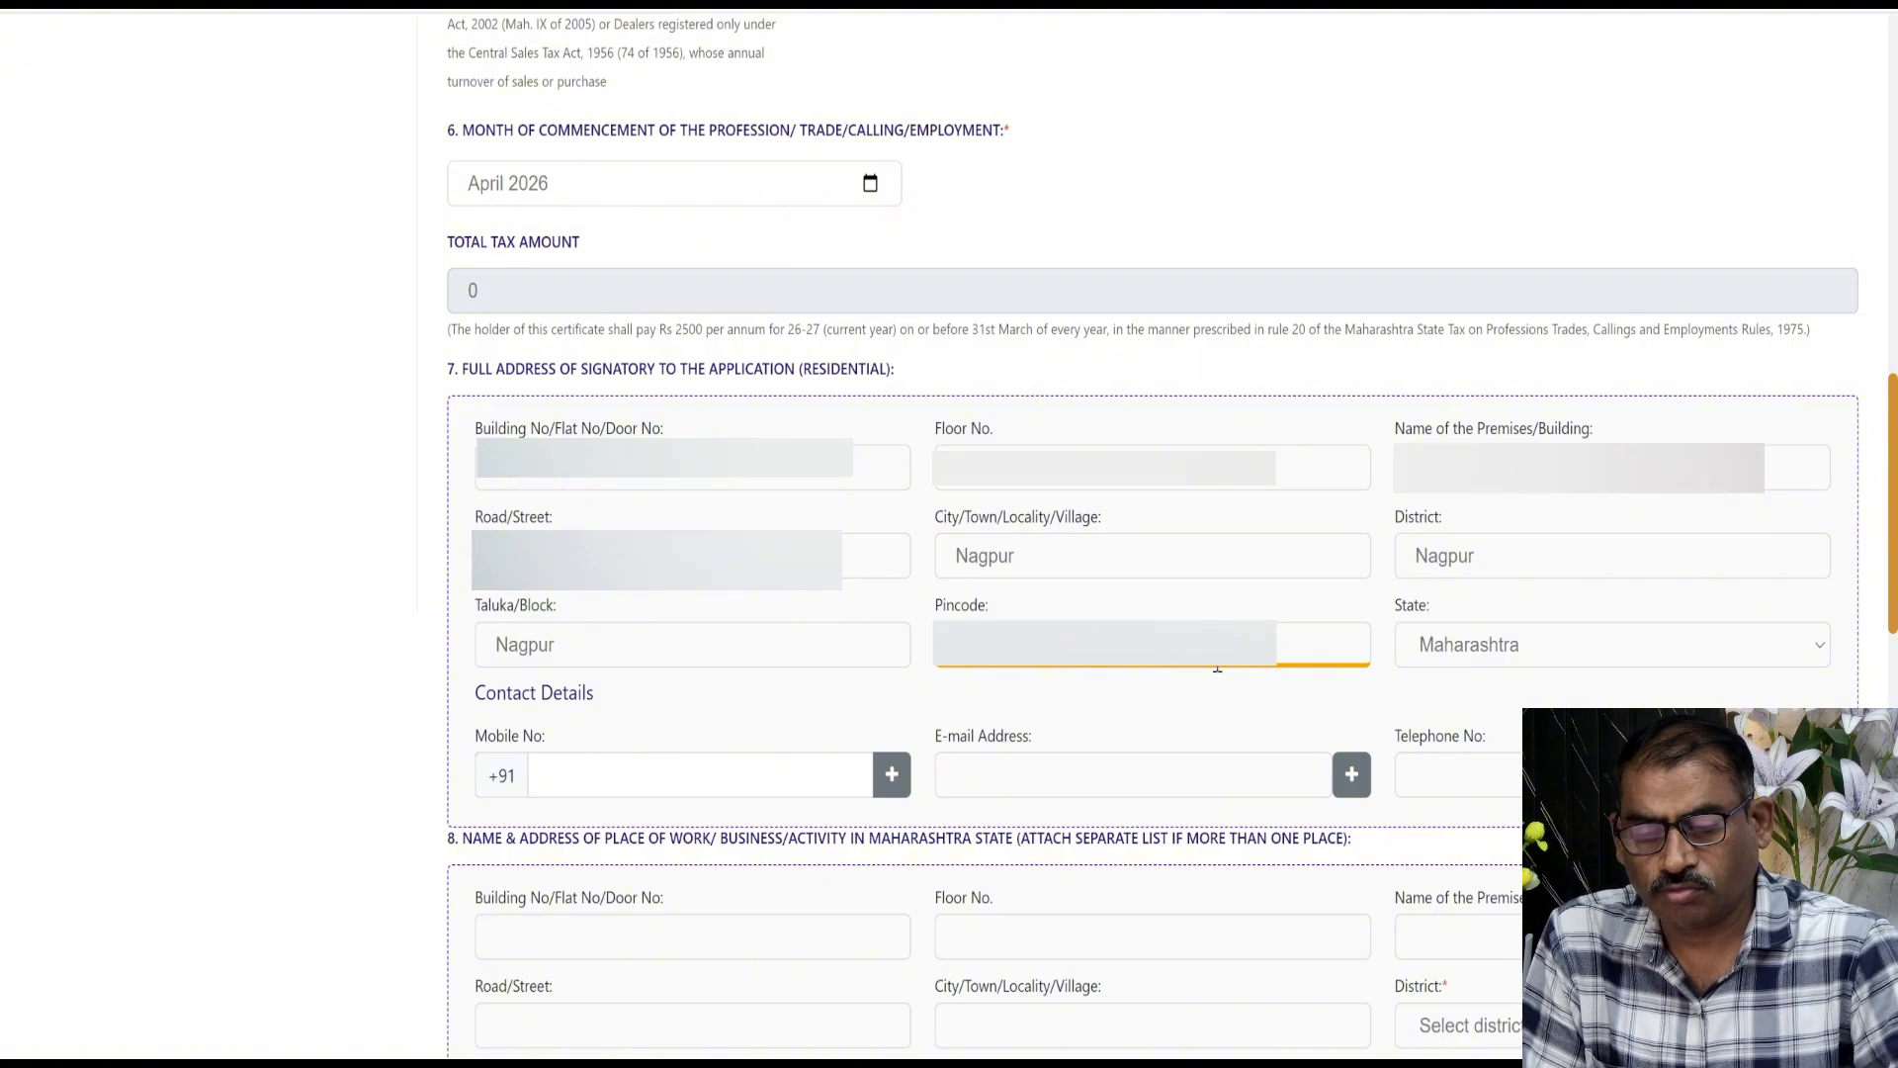
left_click(770, 775)
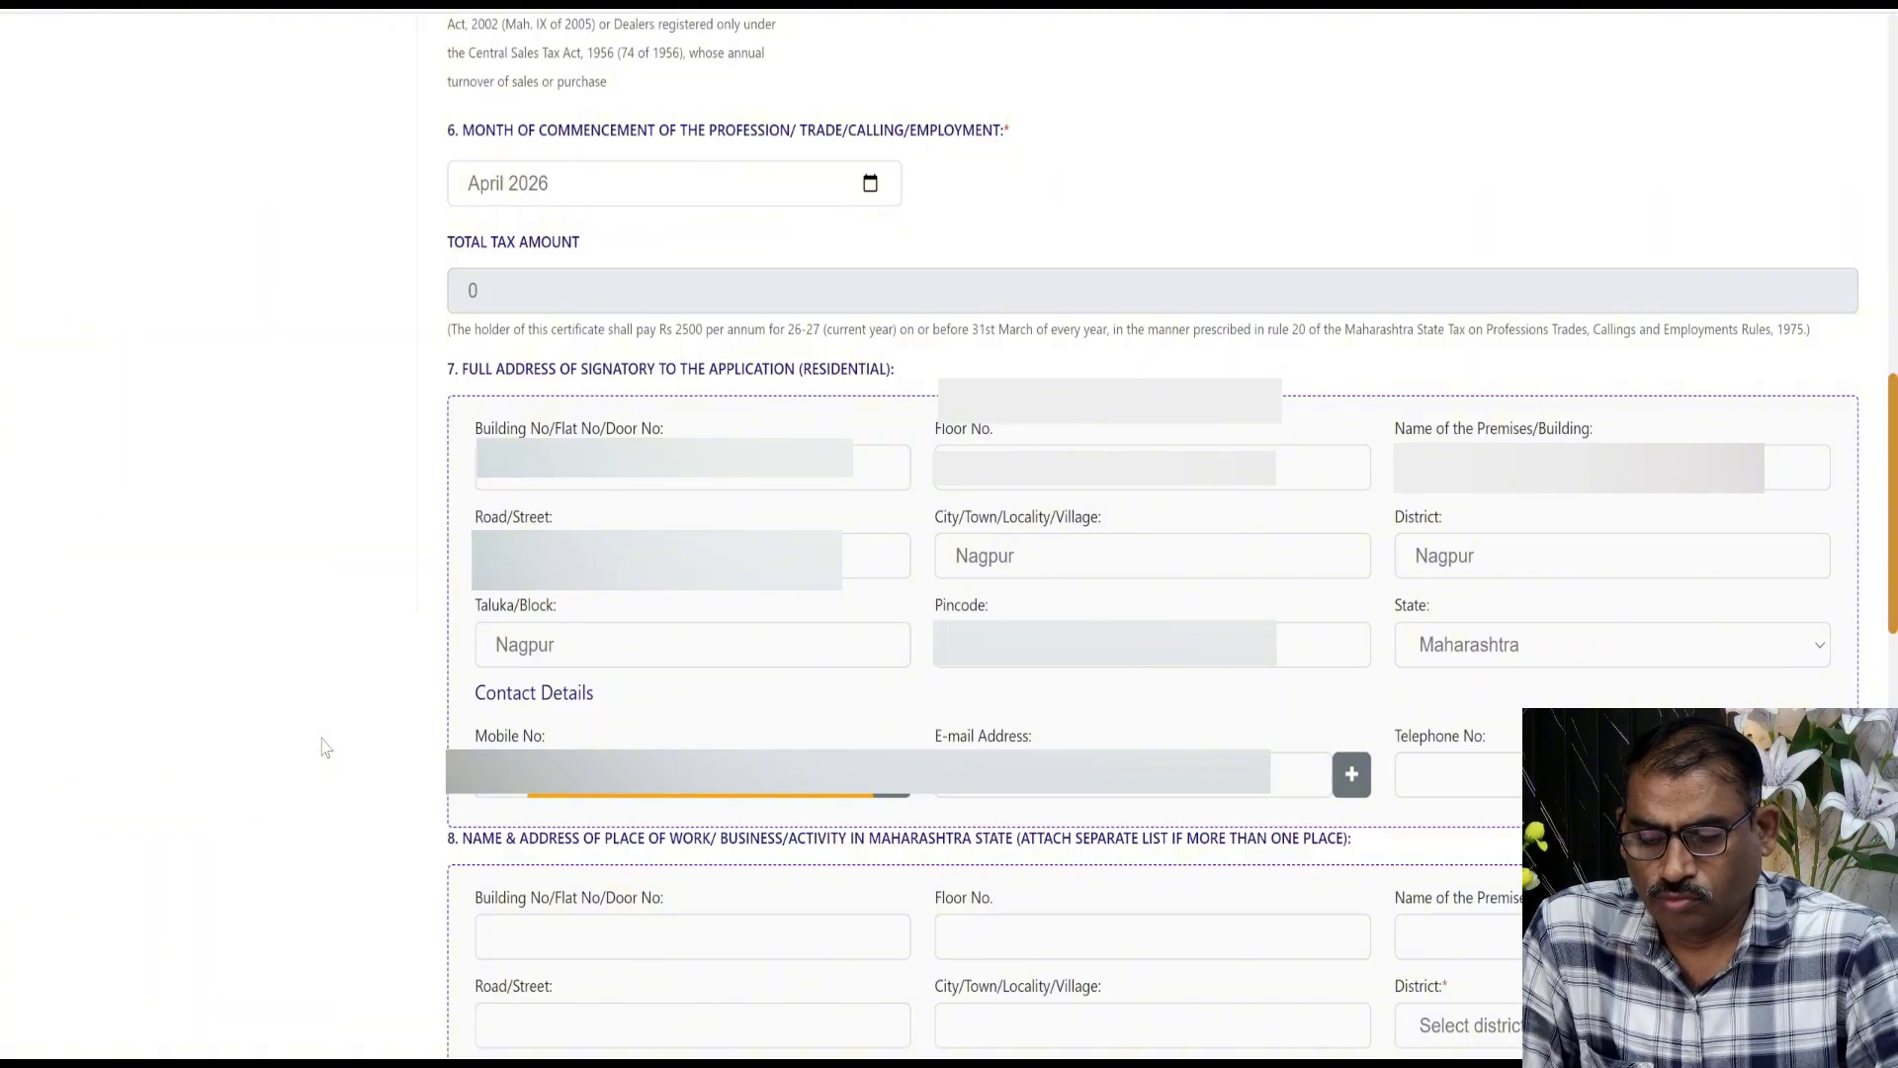
Step: Fill in the place of work or business address in section 8 and correct its contact e-mail address
scroll(325, 748, "down", 6)
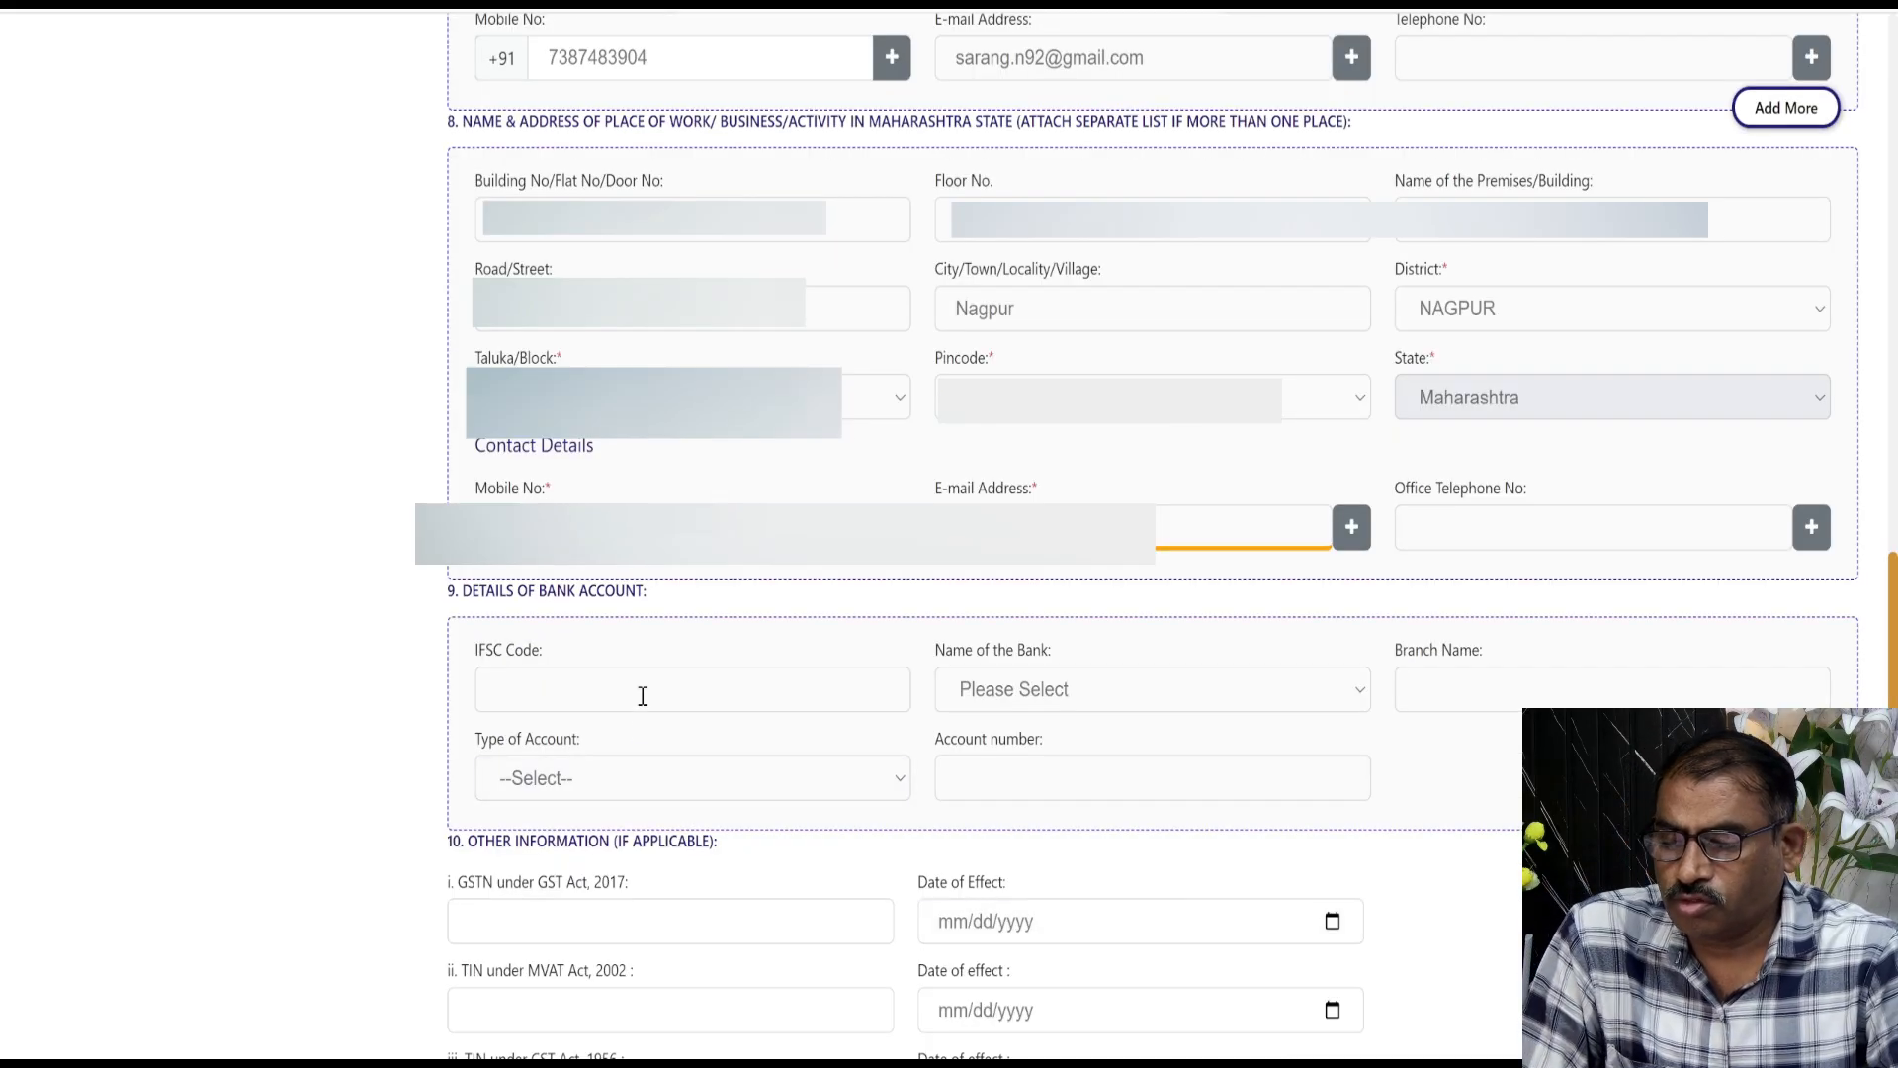
left_click(641, 697)
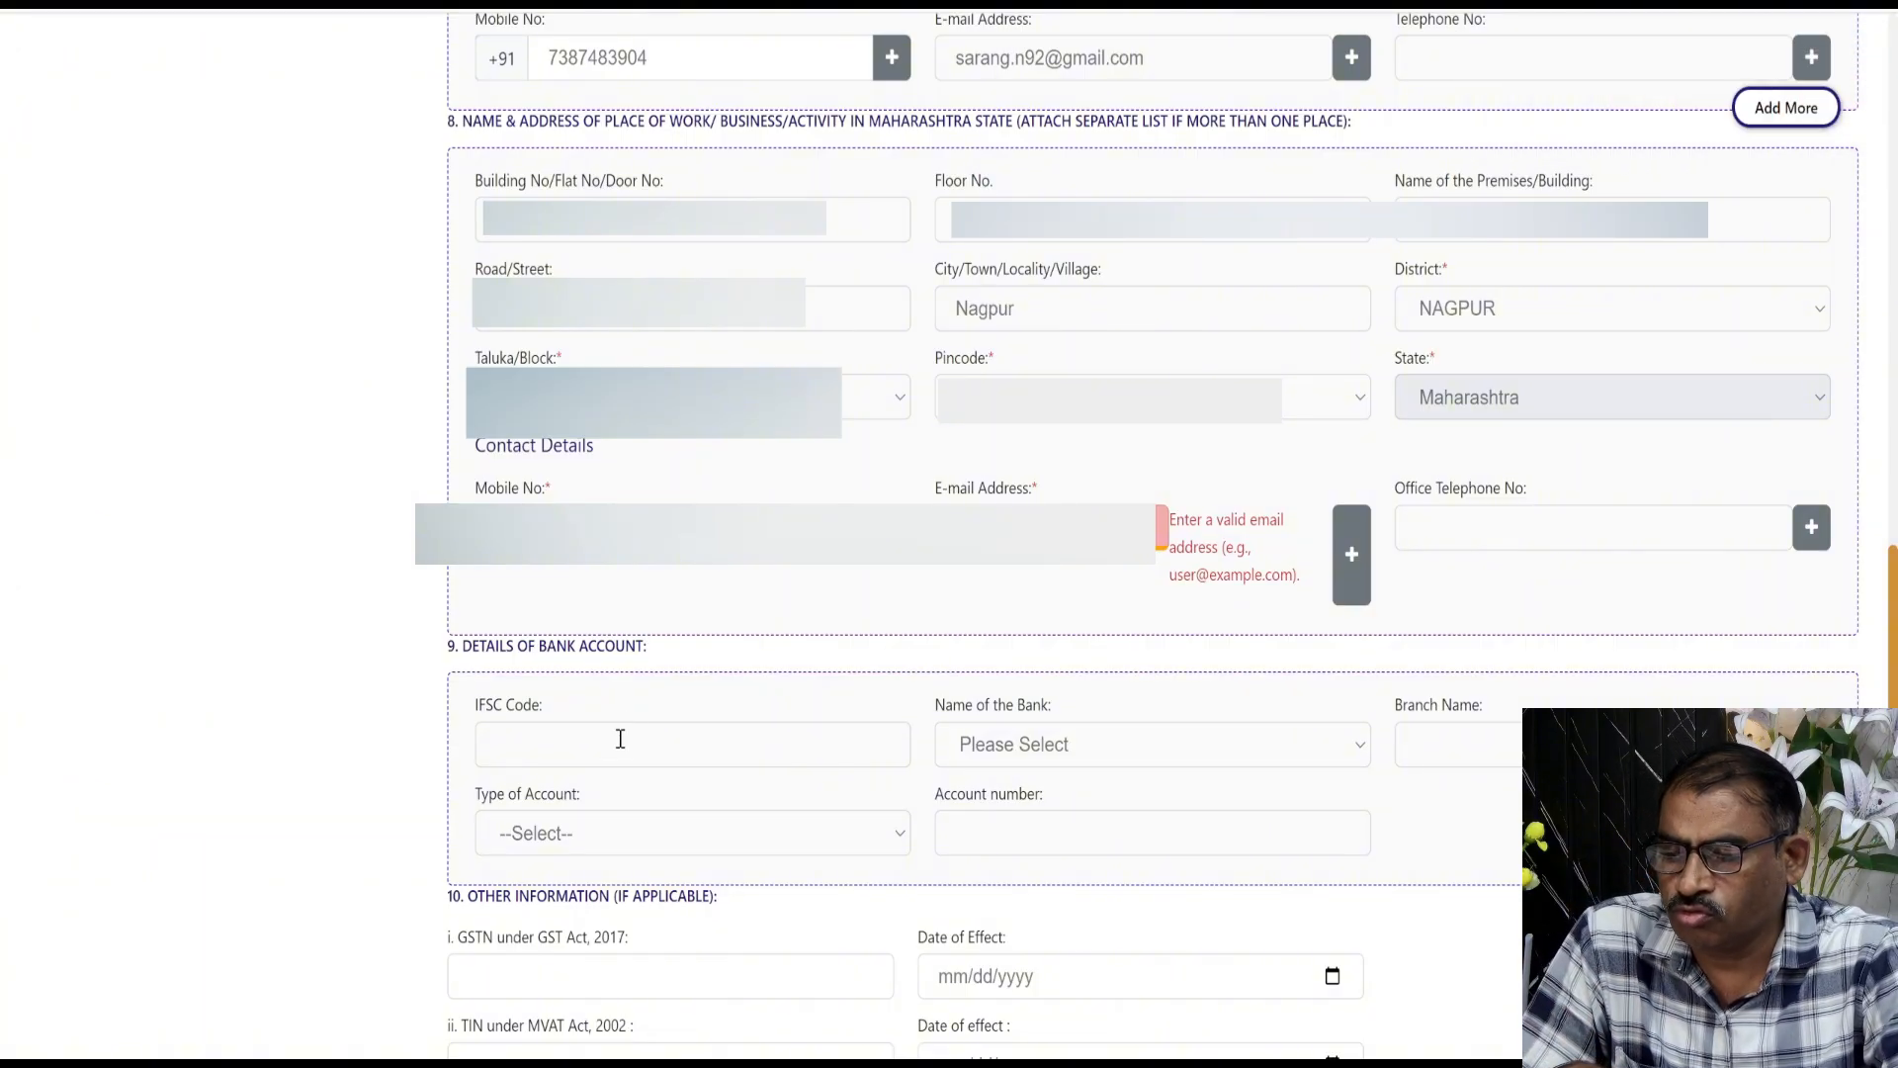
left_click(624, 744)
left_click(1078, 540)
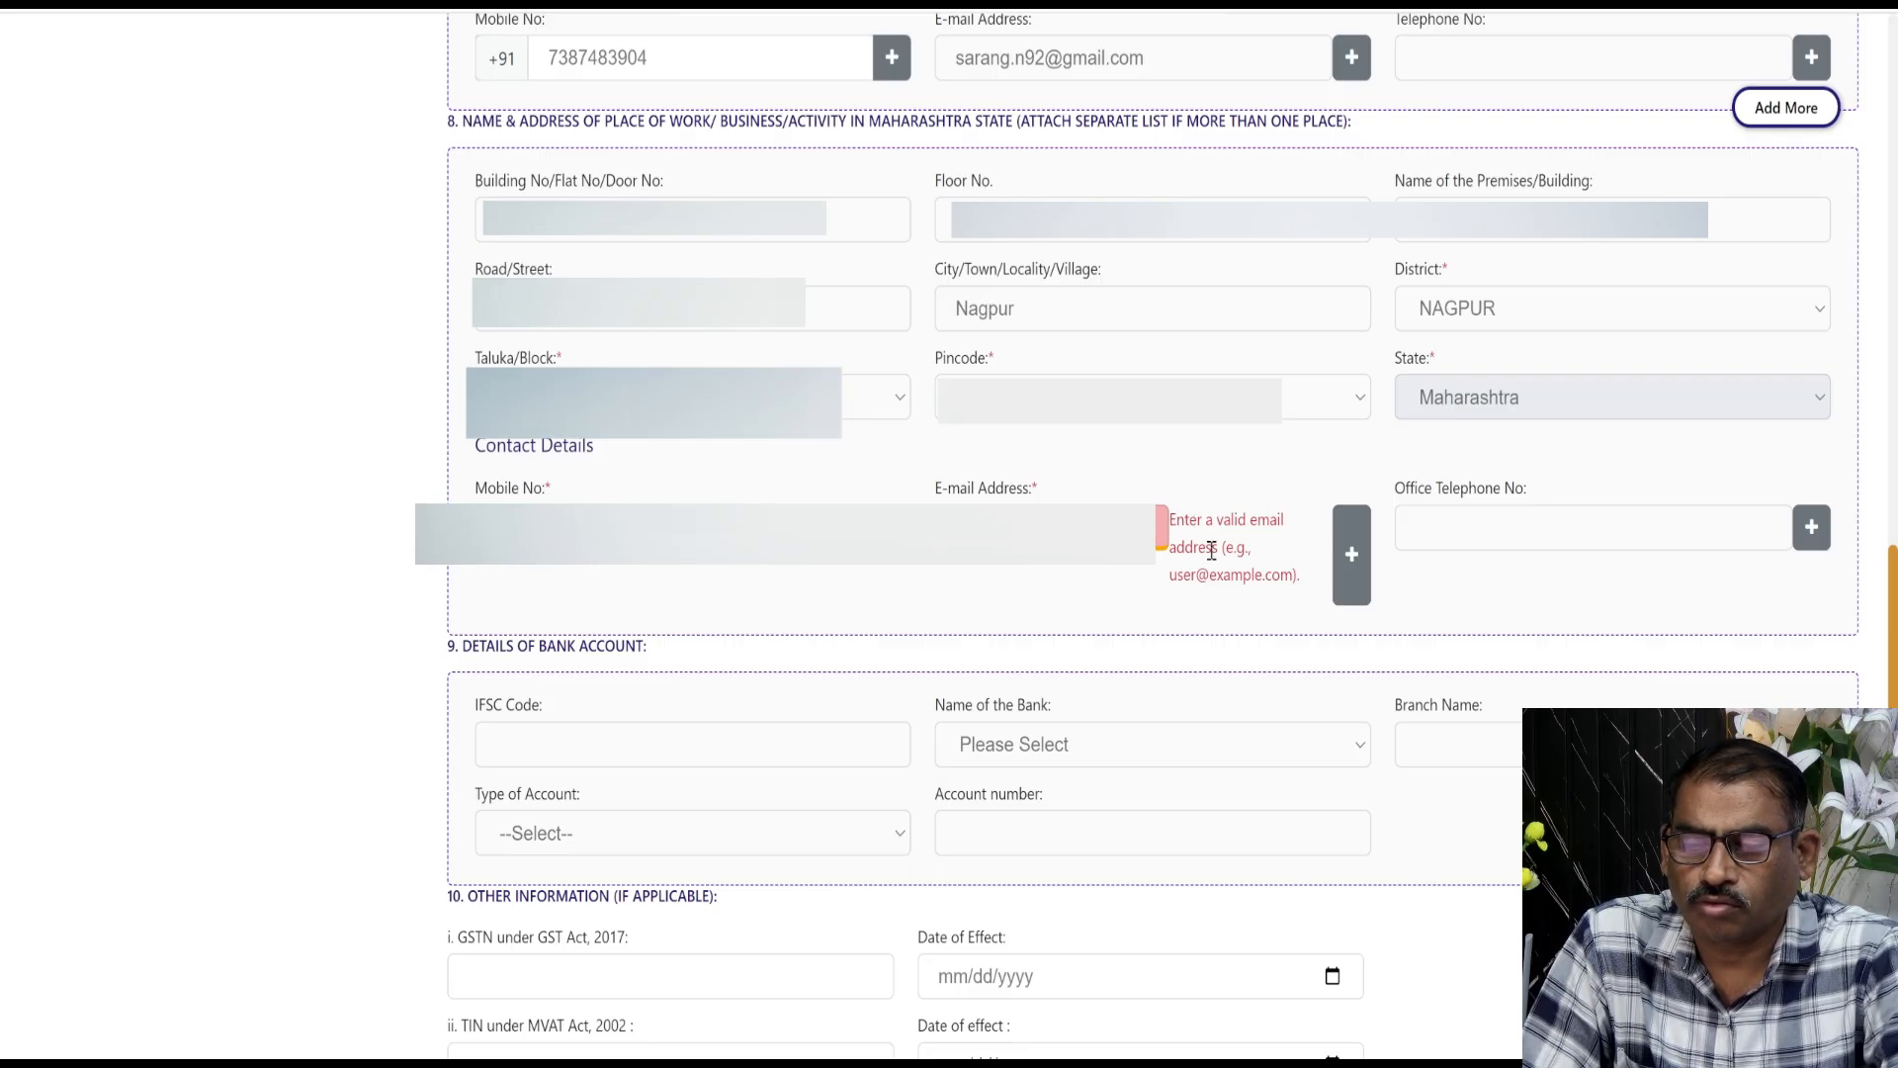
type("om")
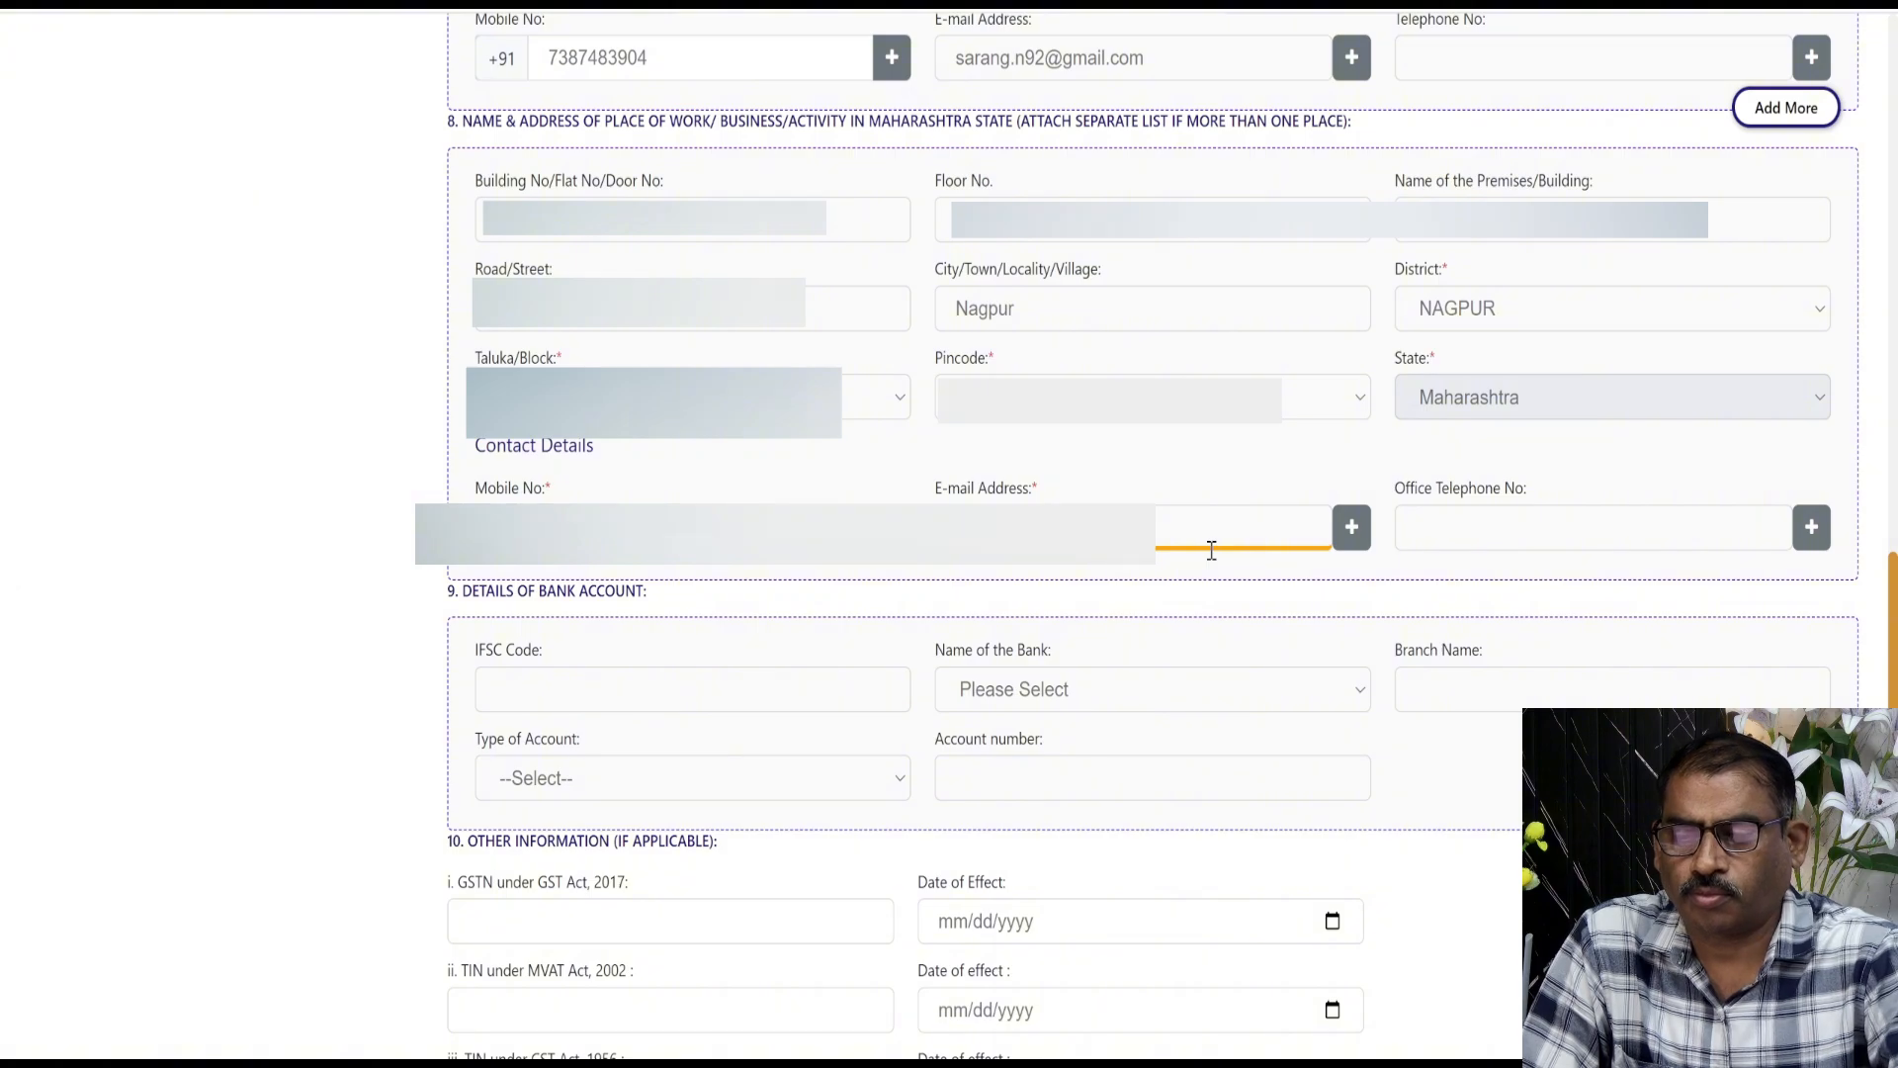
Step: Fill in the bank account's IFSC code and choose Punjab National Bank - Retail and Corporate as the bank
left_click(824, 676)
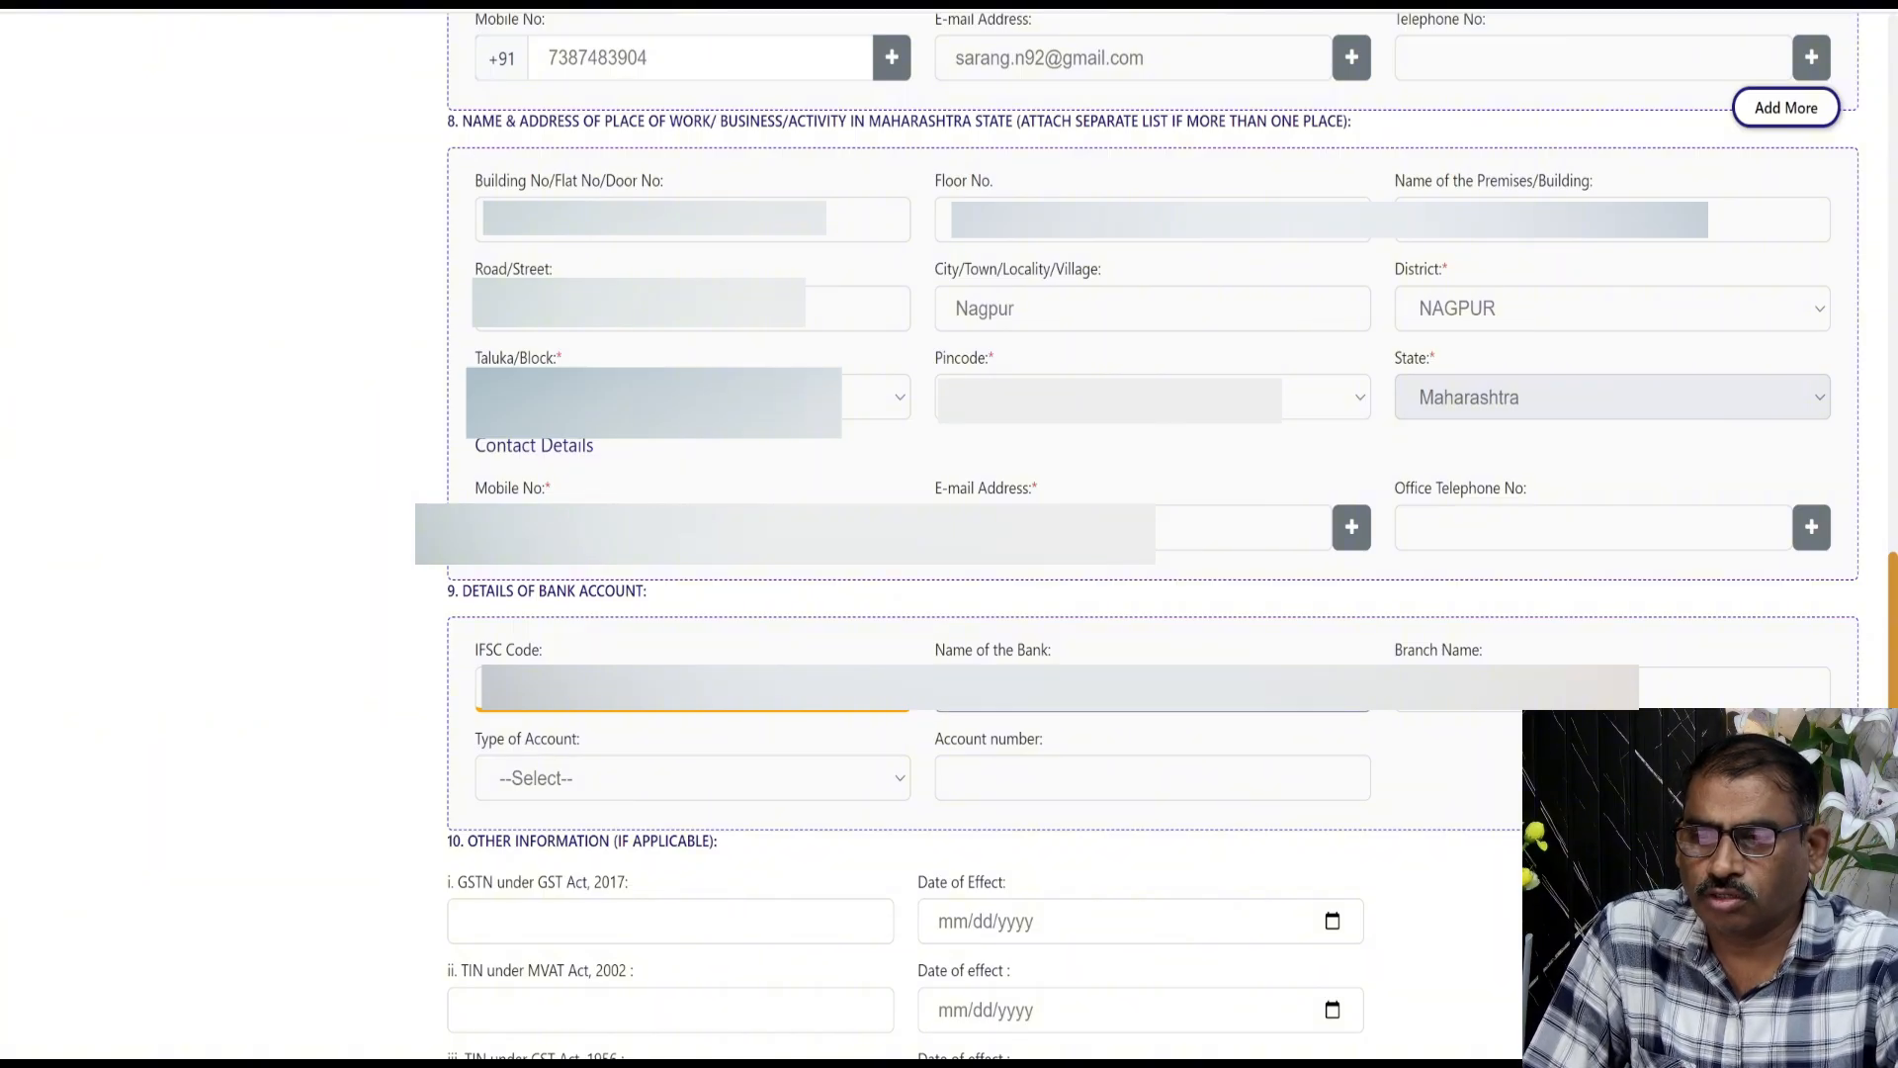
left_click(1152, 689)
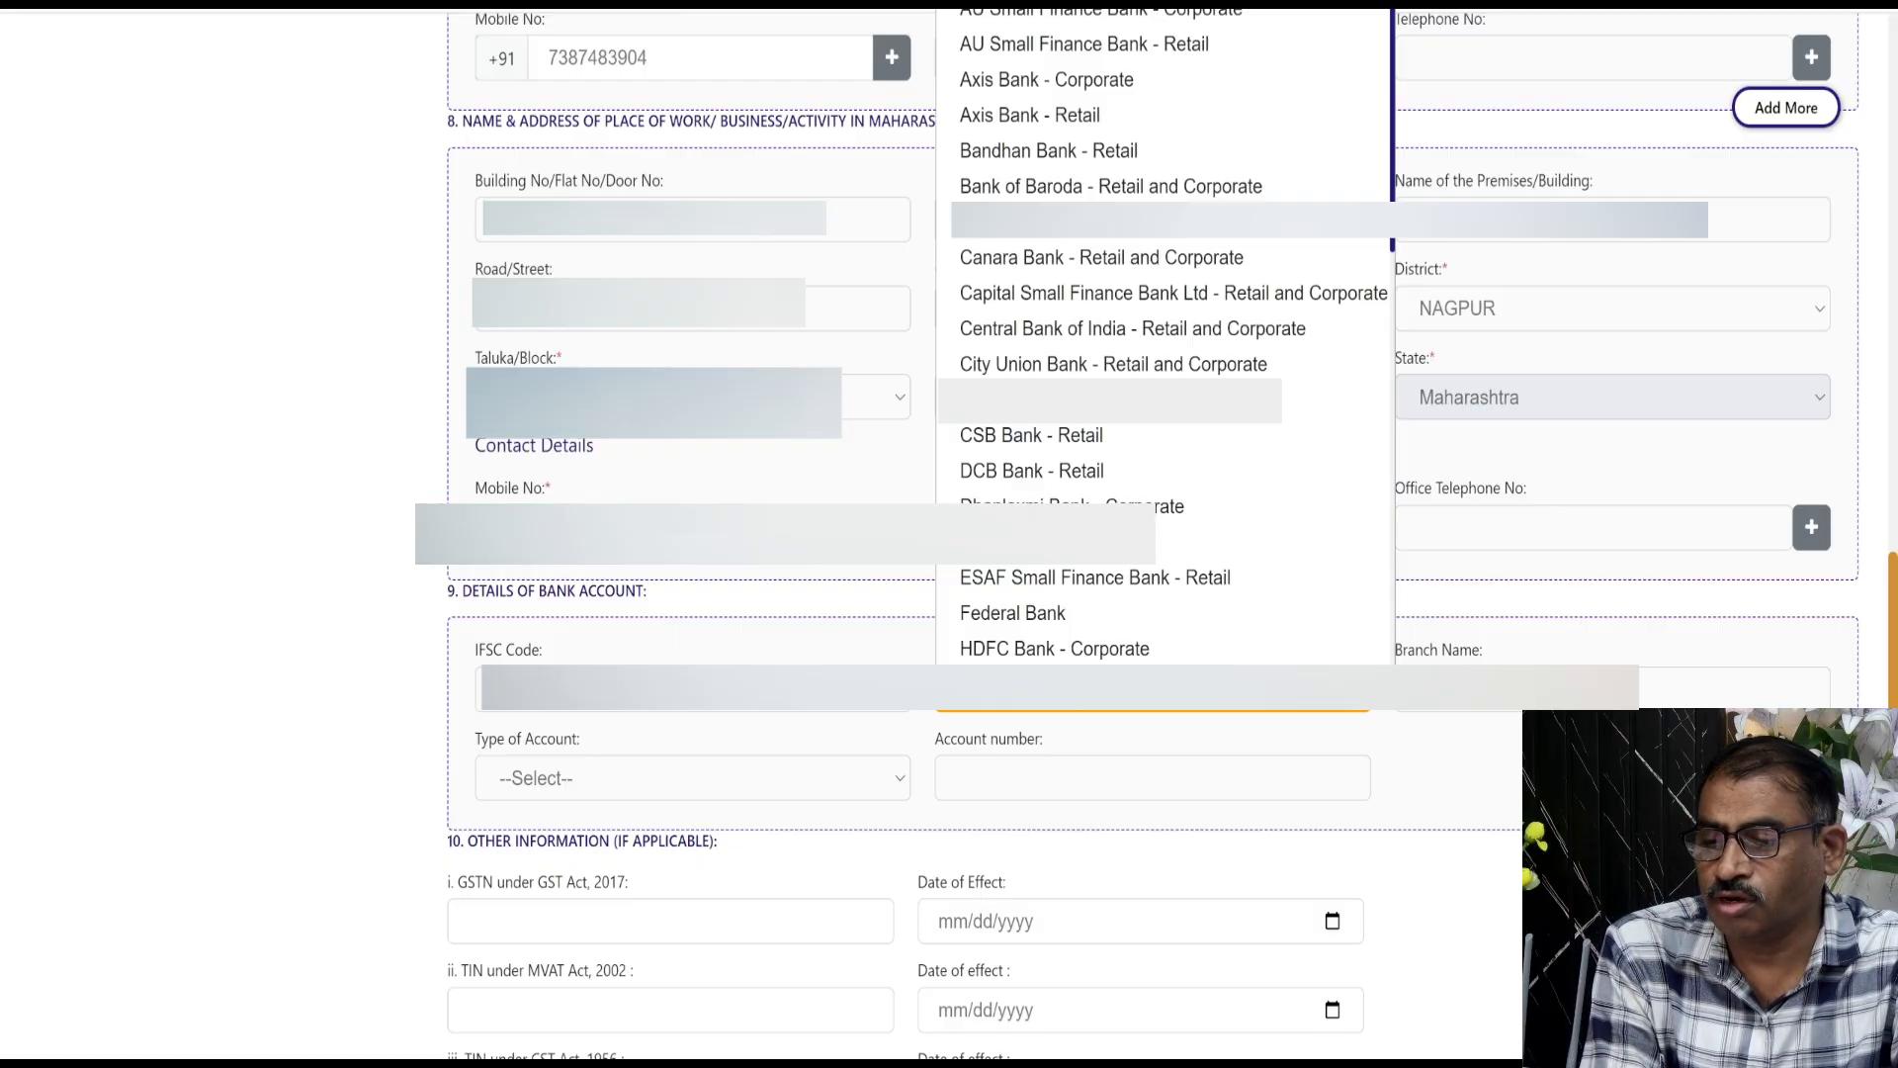
key("p")
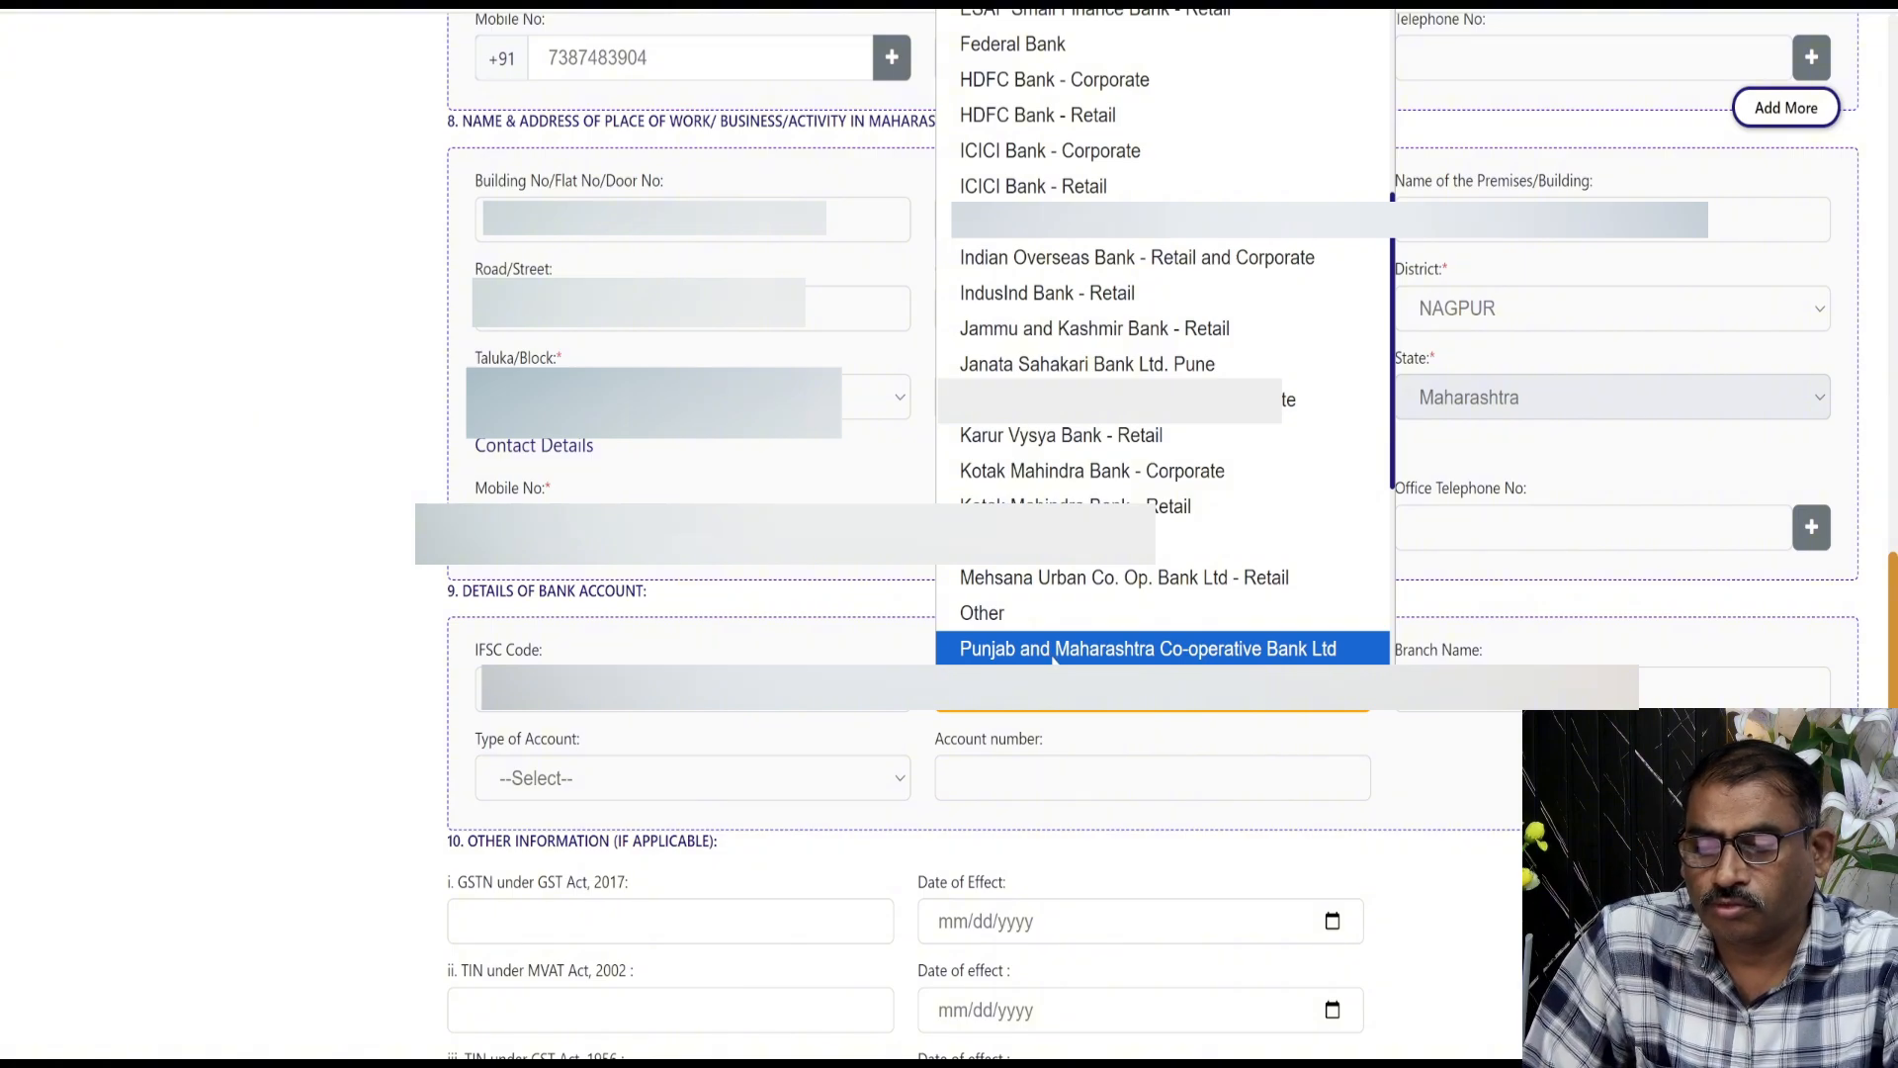
scroll(1054, 660, "down", 4)
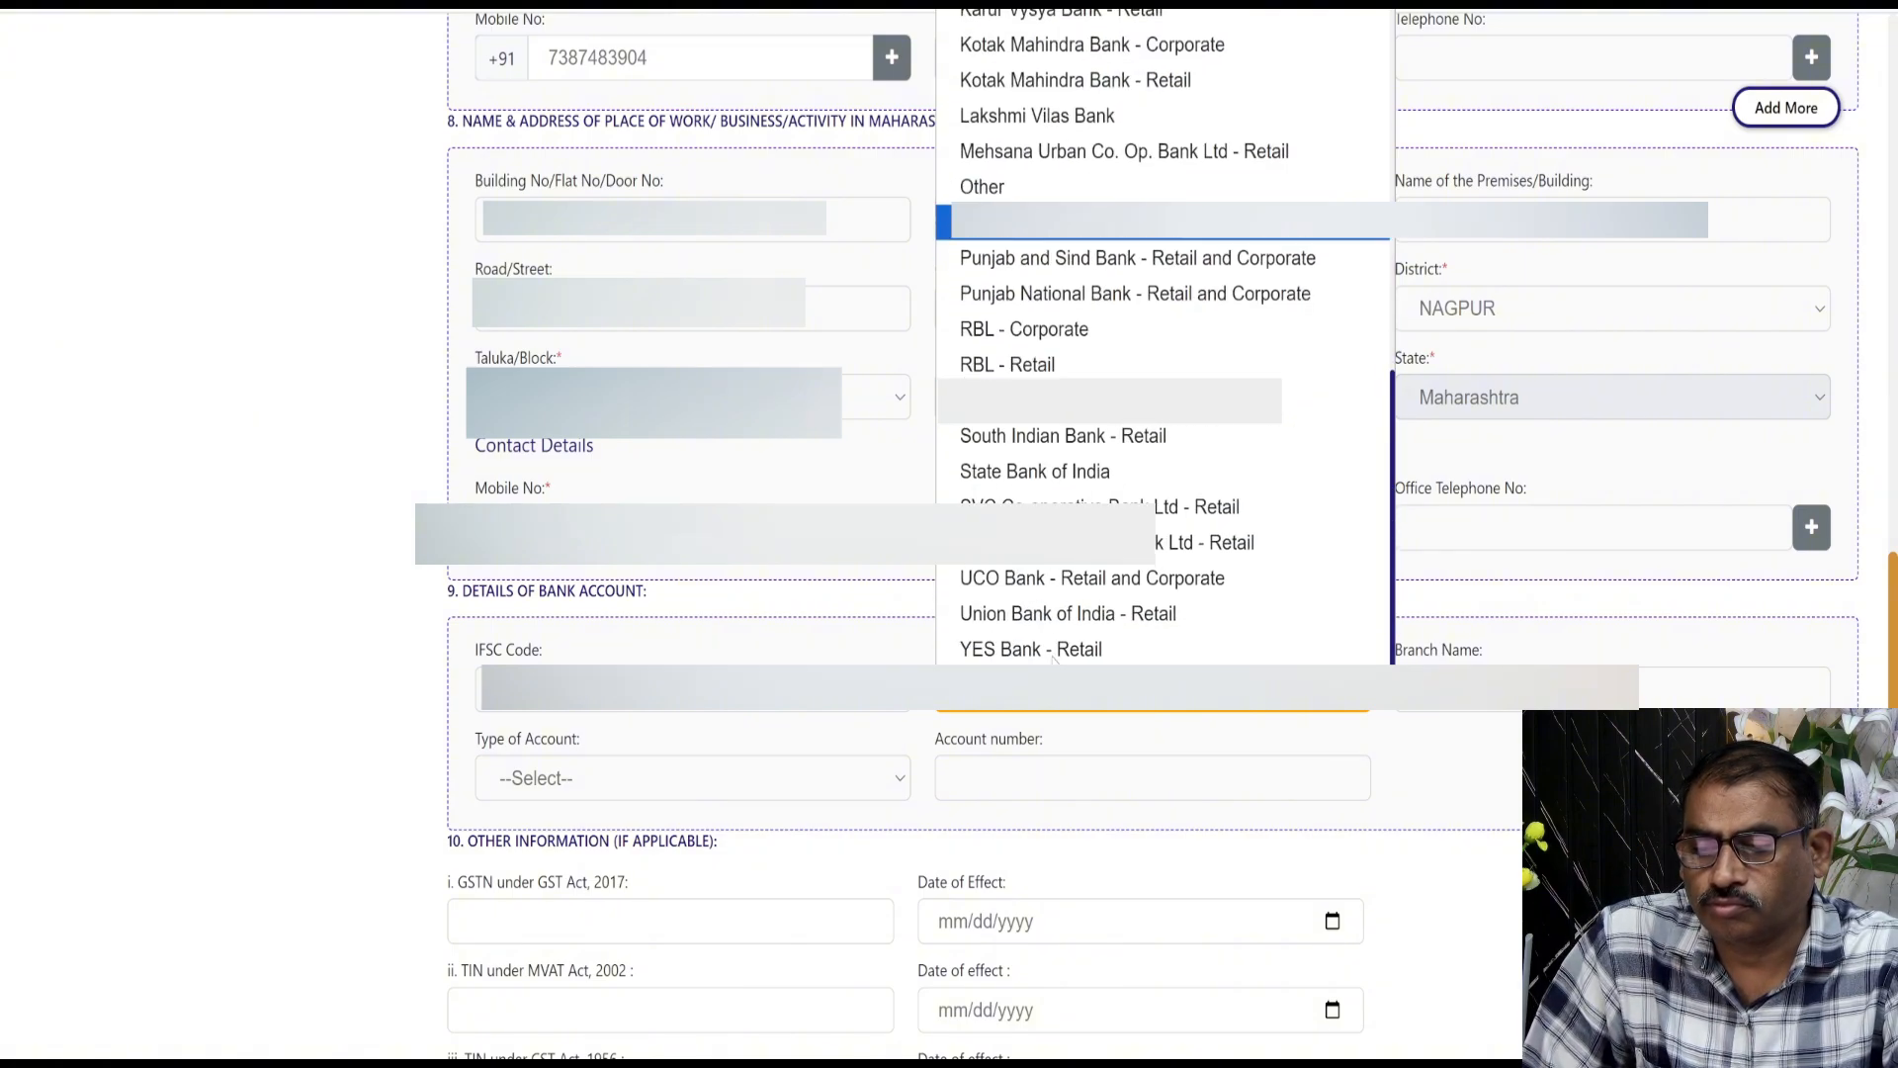
left_click(1172, 309)
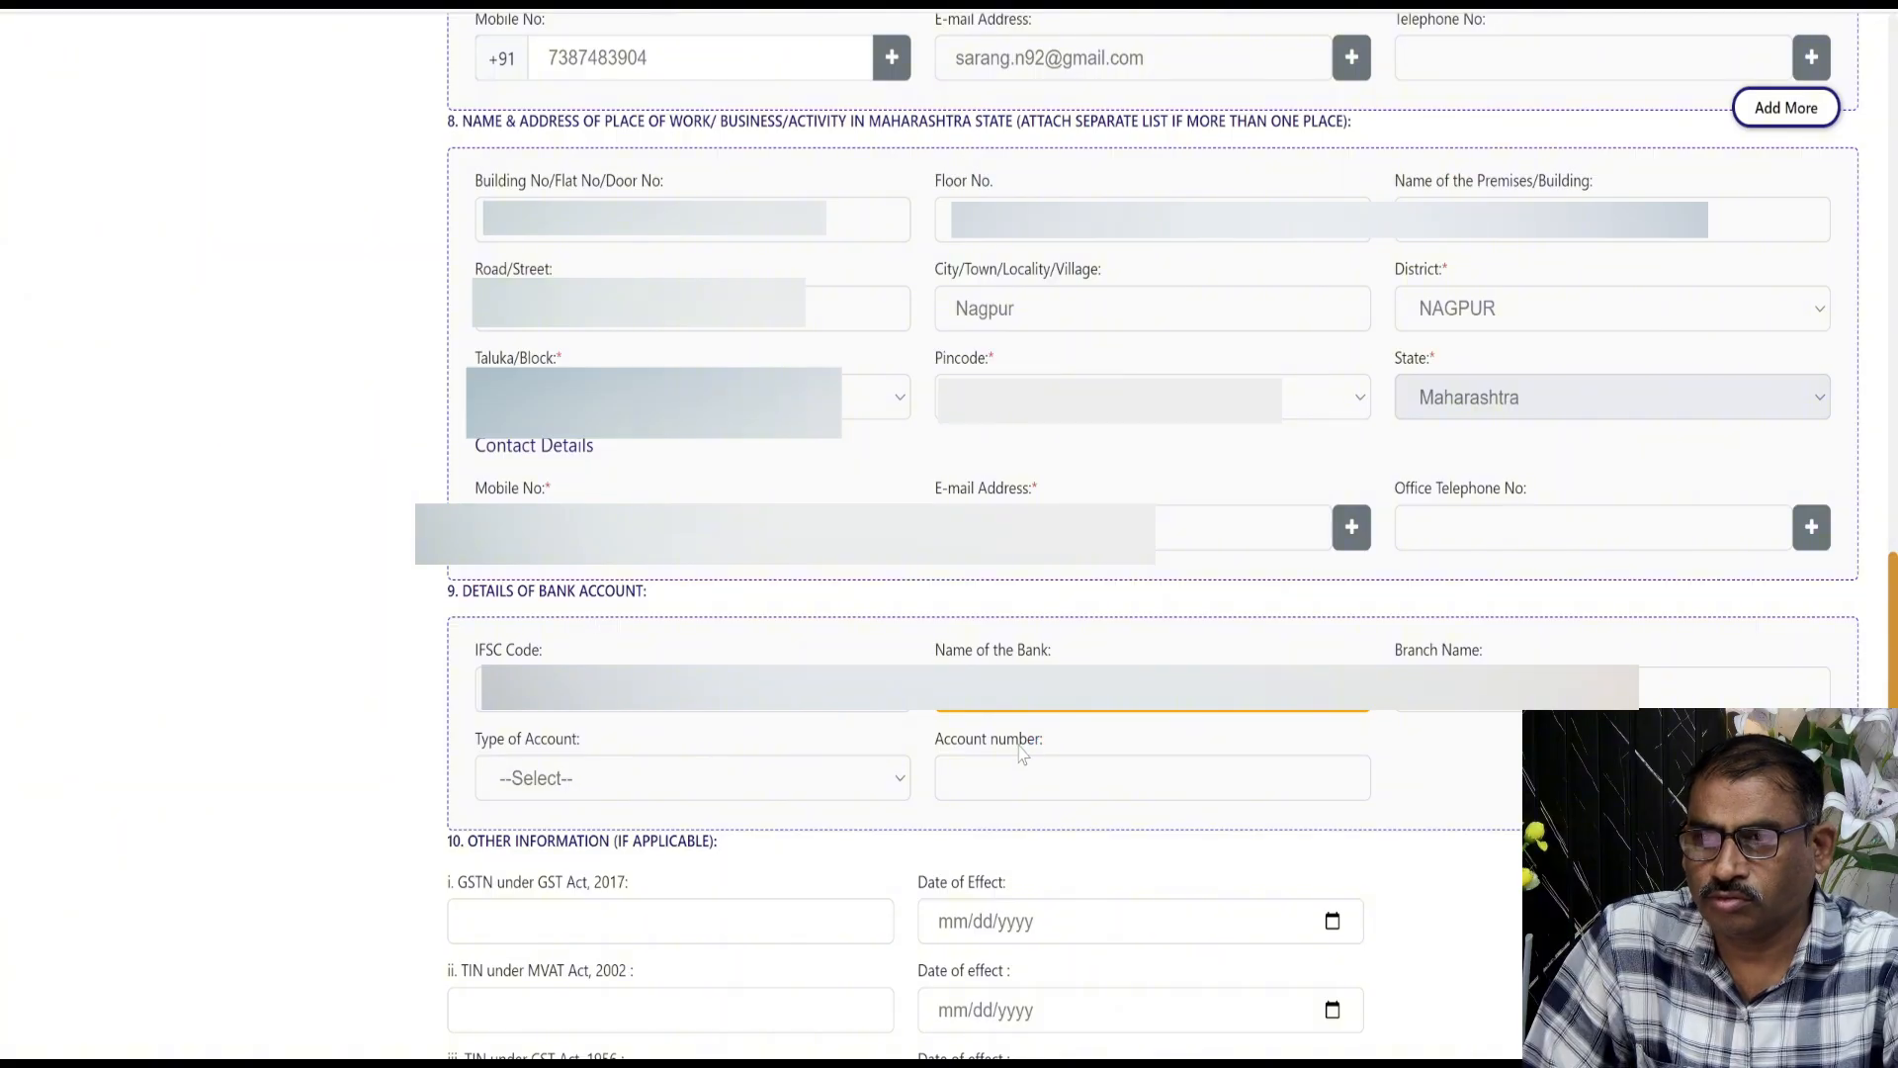
Step: Set the account type to Savings and fill in the bank account number and branch name
left_click(790, 788)
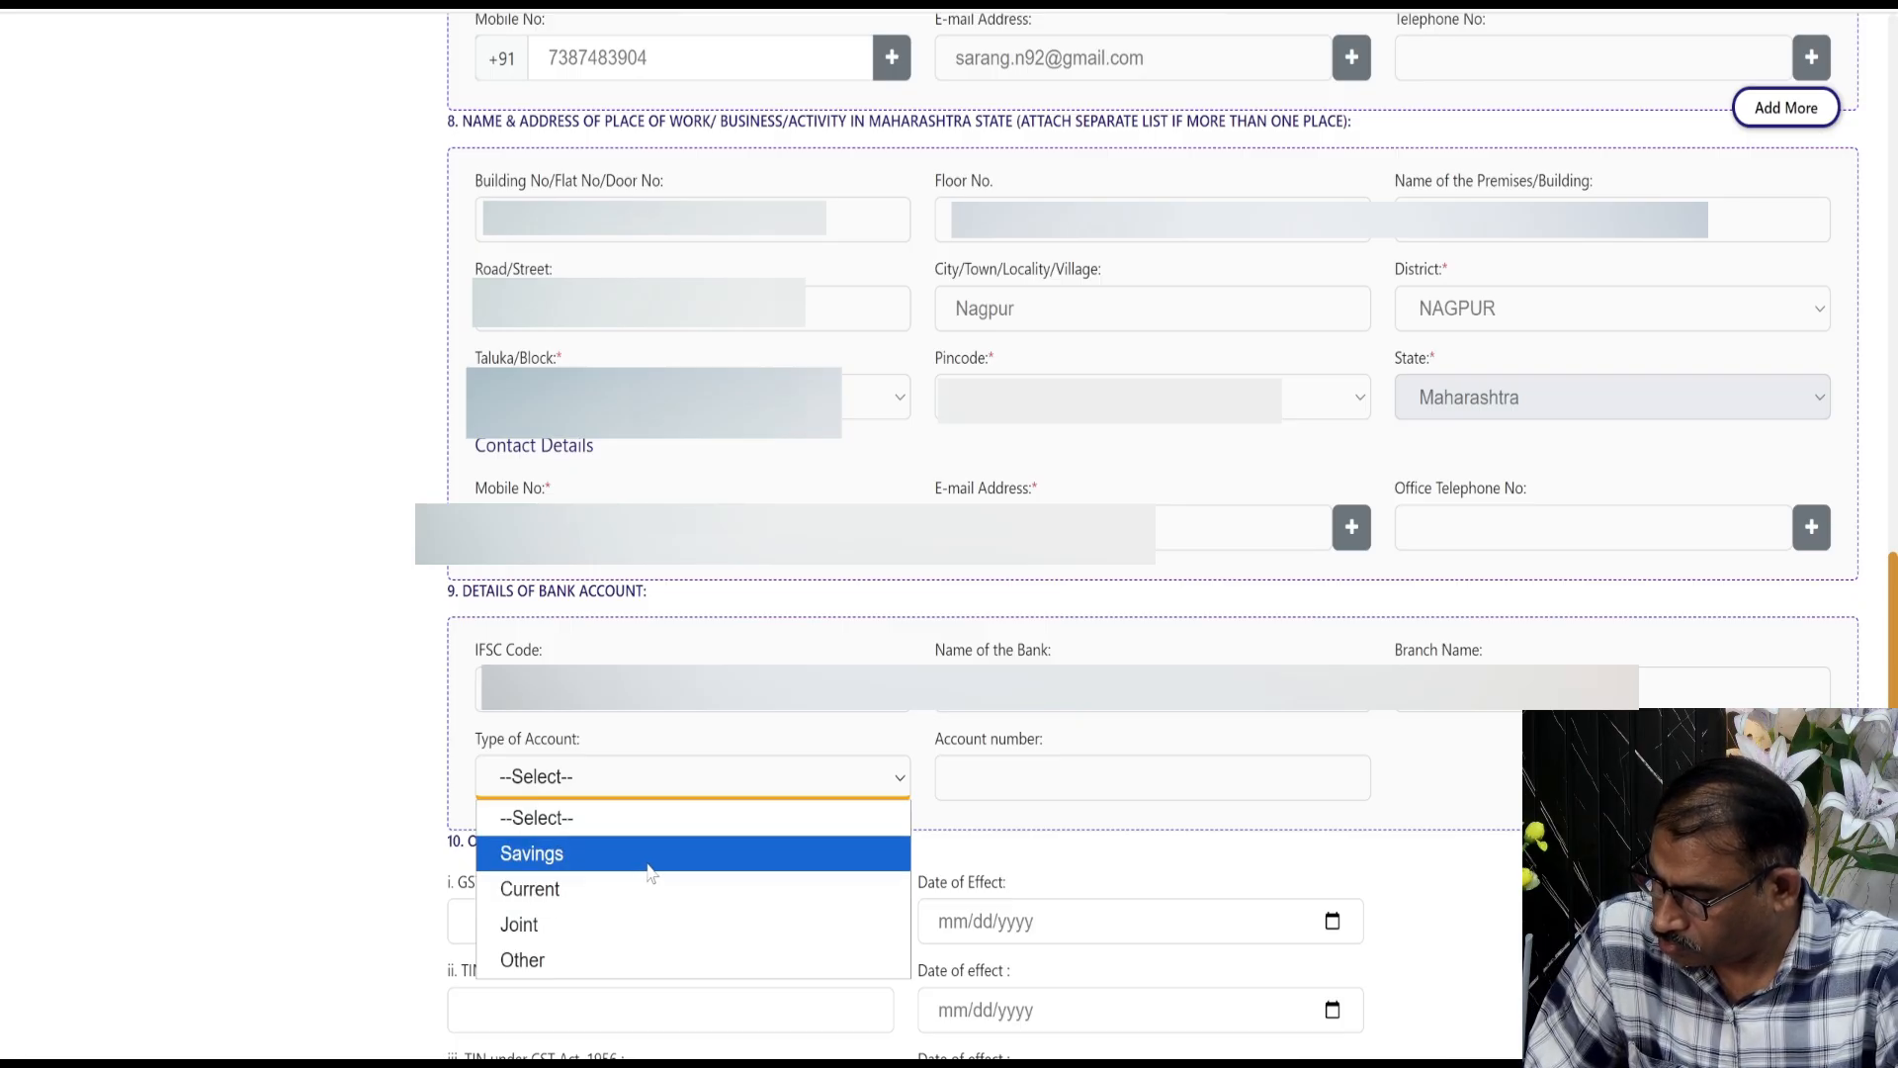
left_click(578, 861)
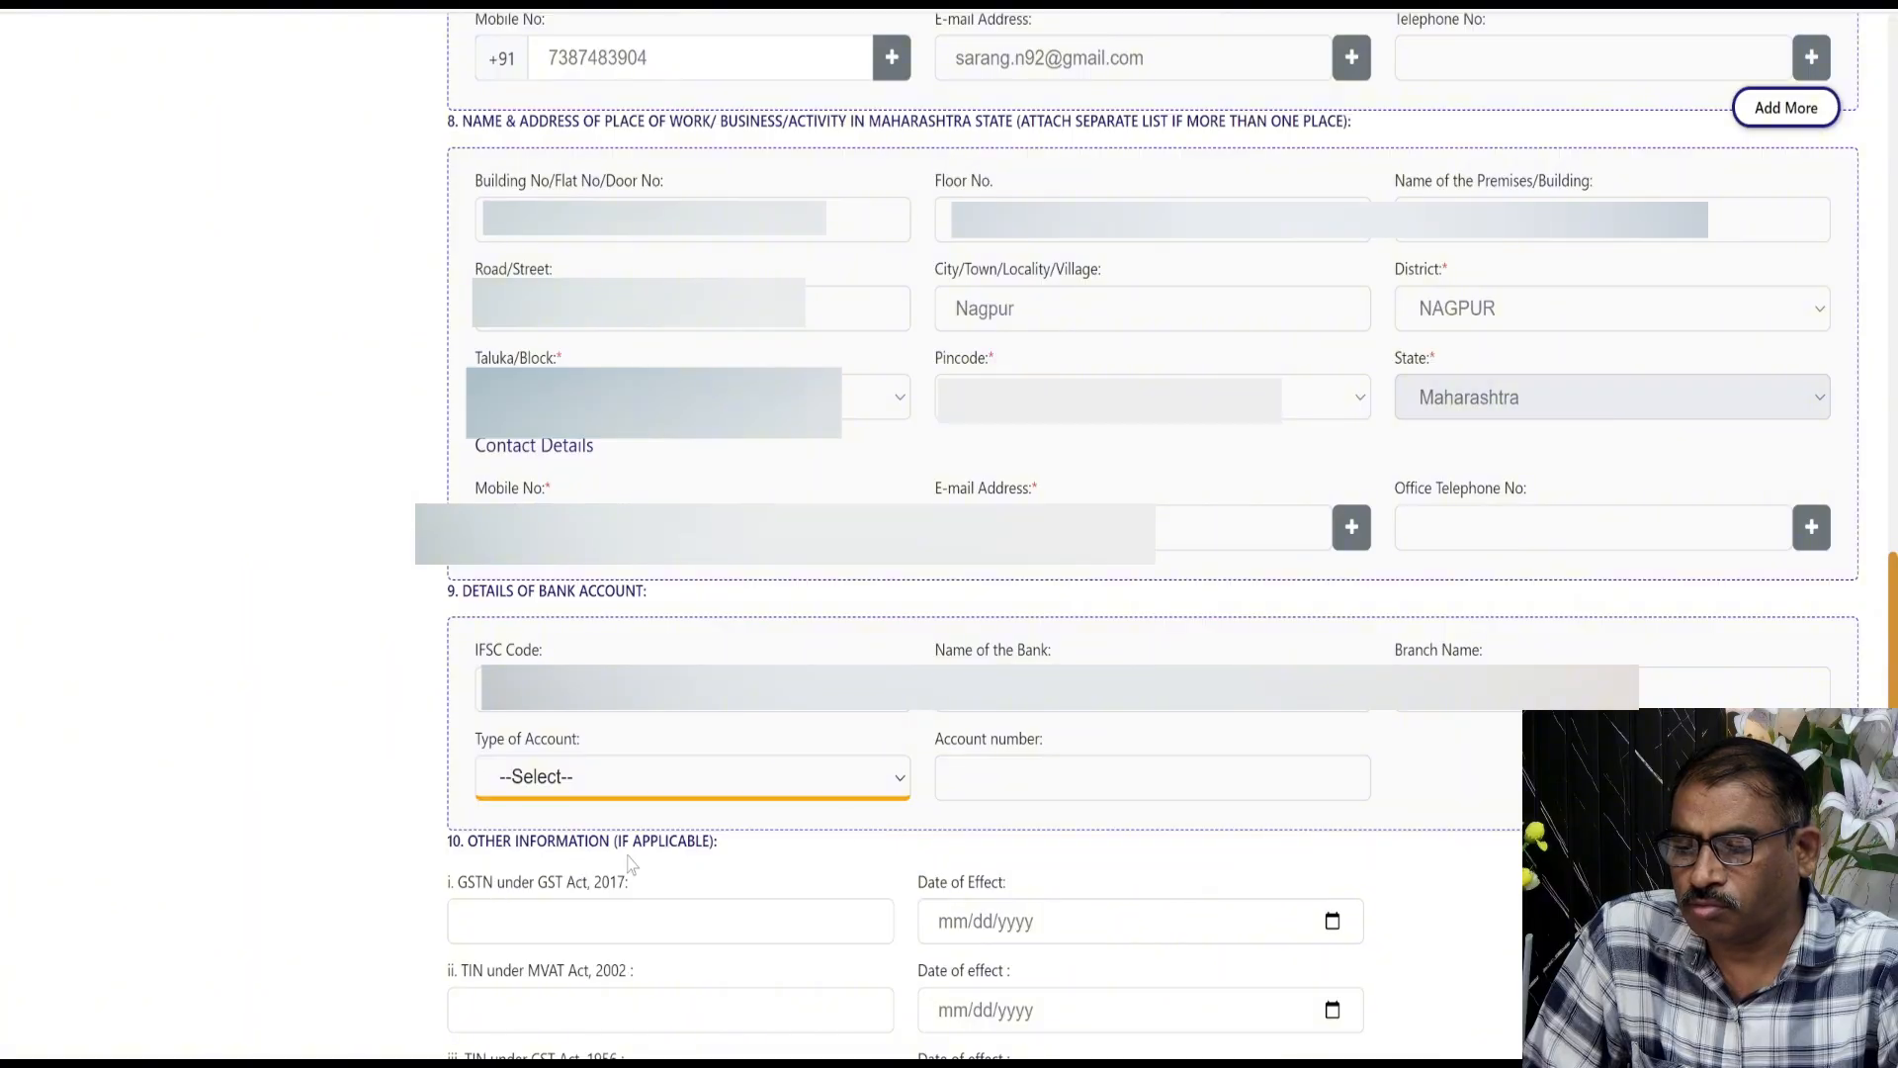
left_click(1014, 758)
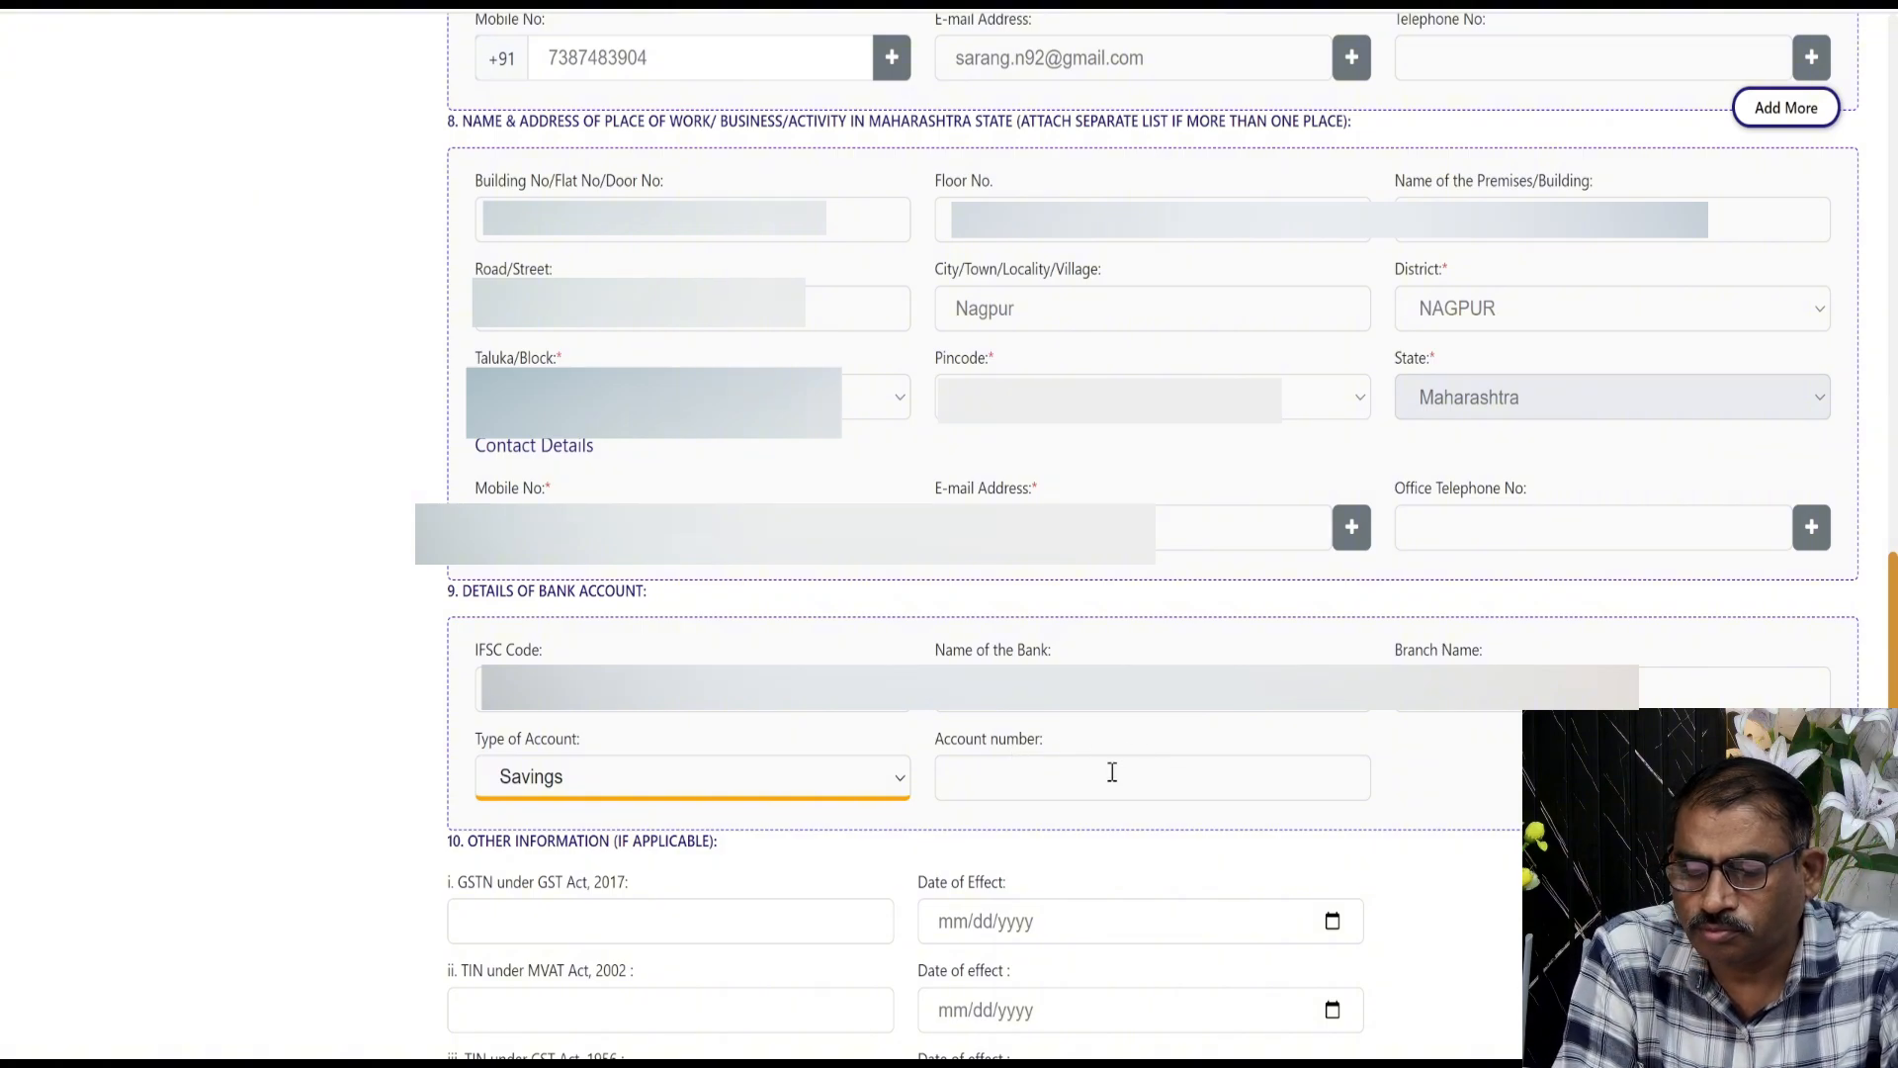
left_click(1102, 767)
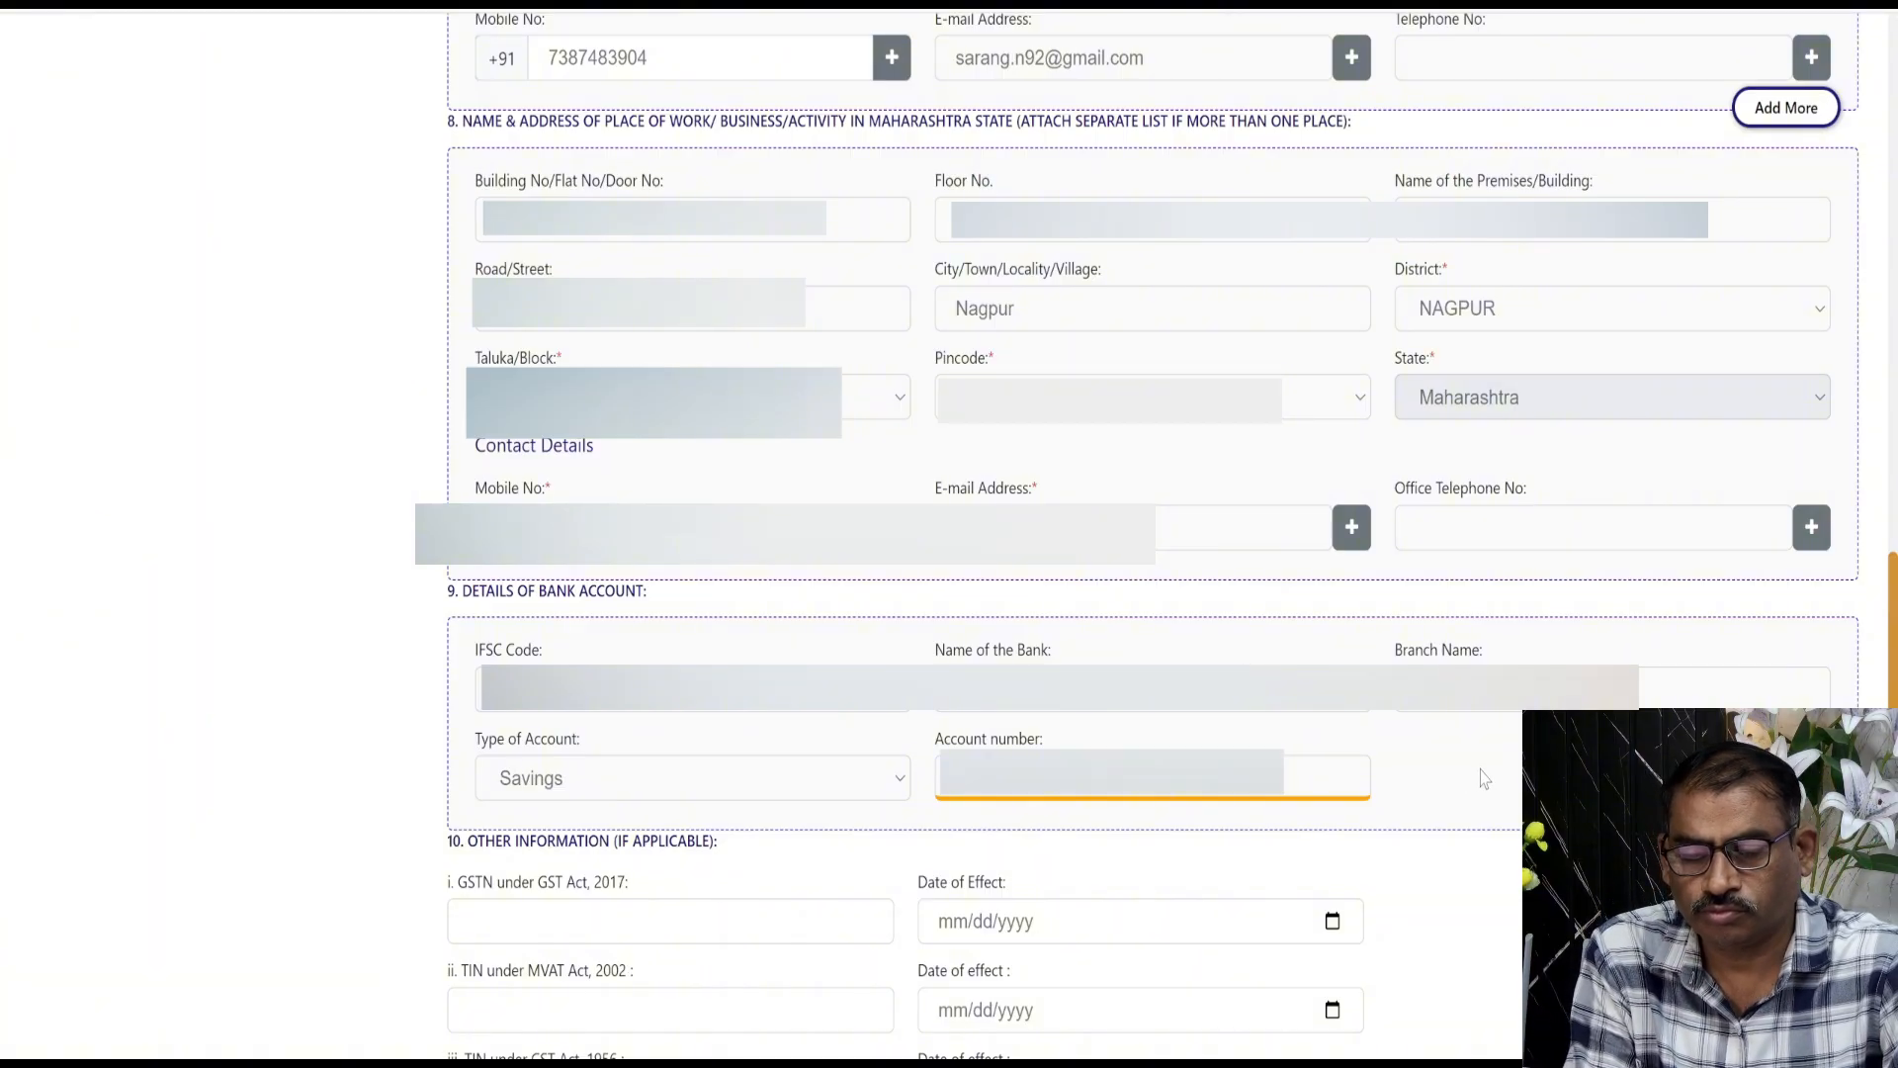
left_click(1507, 720)
left_click(1495, 701)
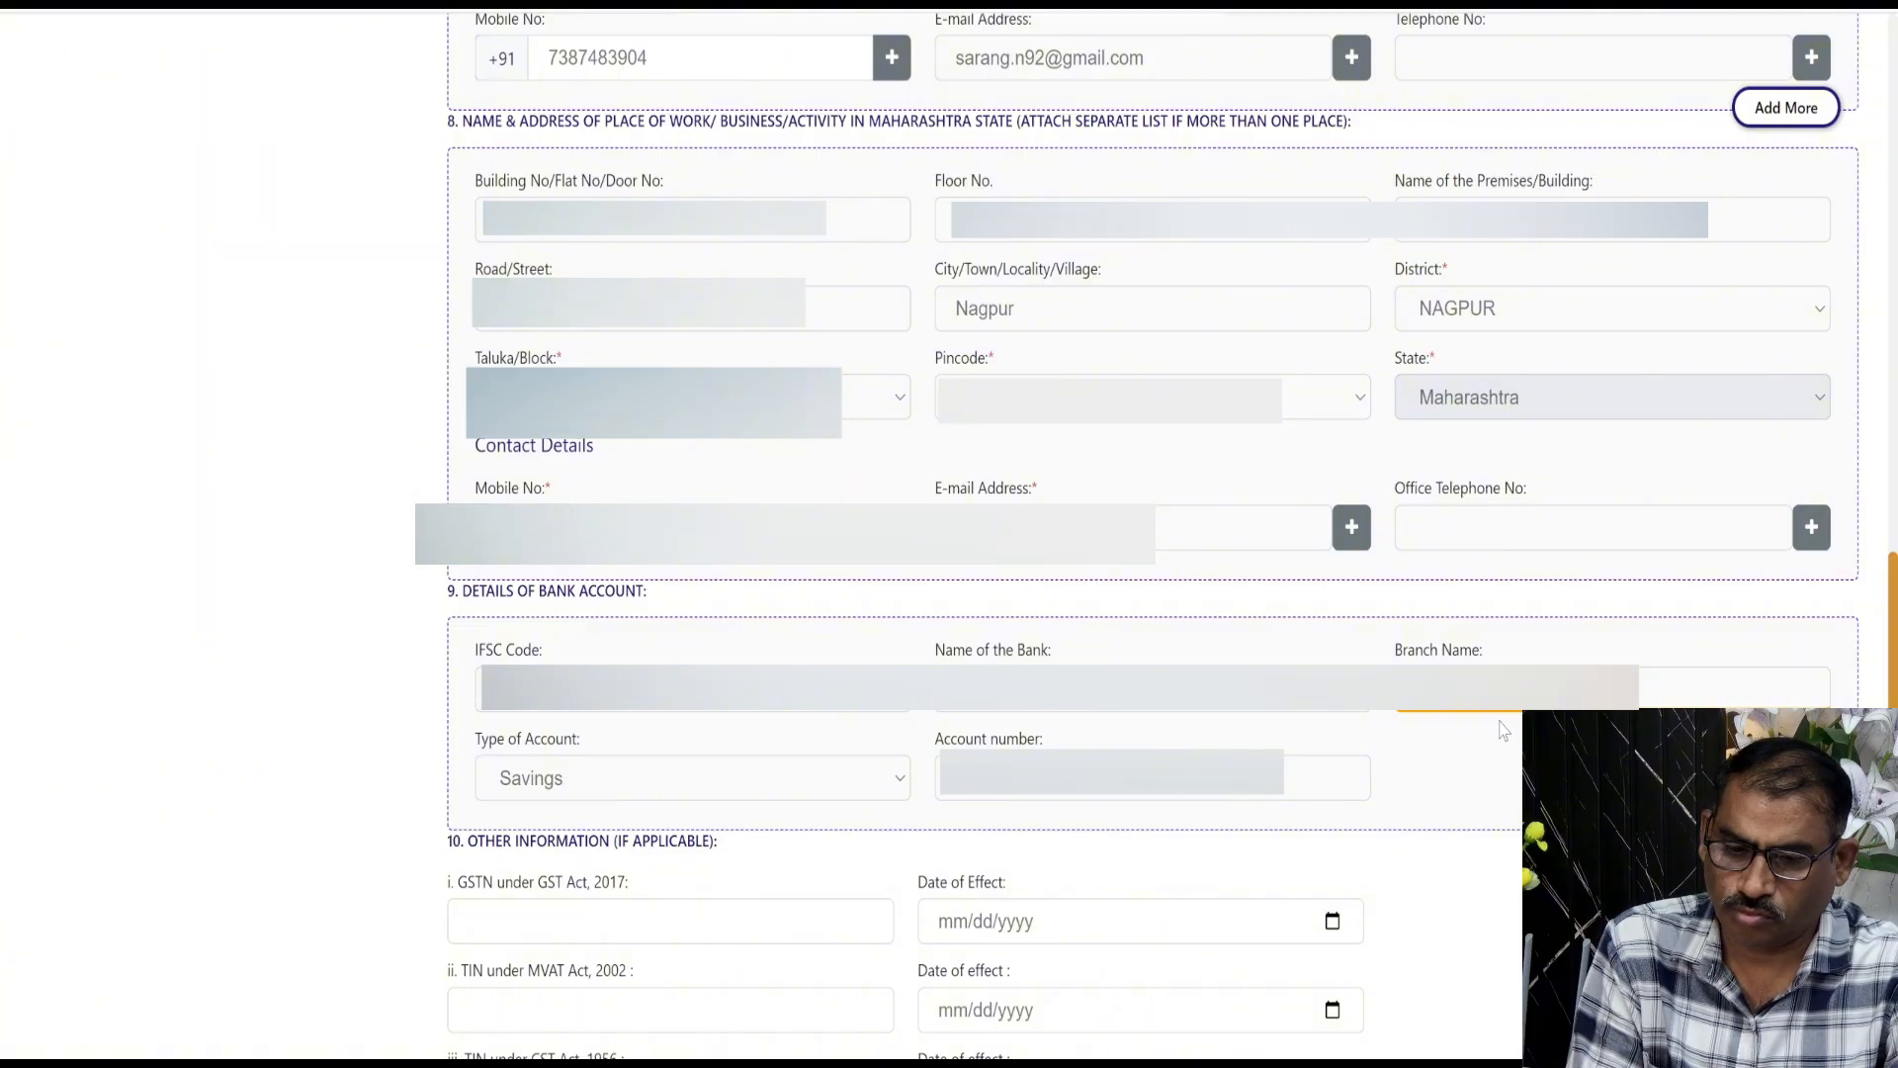
Step: Accept the Declaration / Verification statement and enter Nagpur as the place
scroll(531, 581, "down", 9)
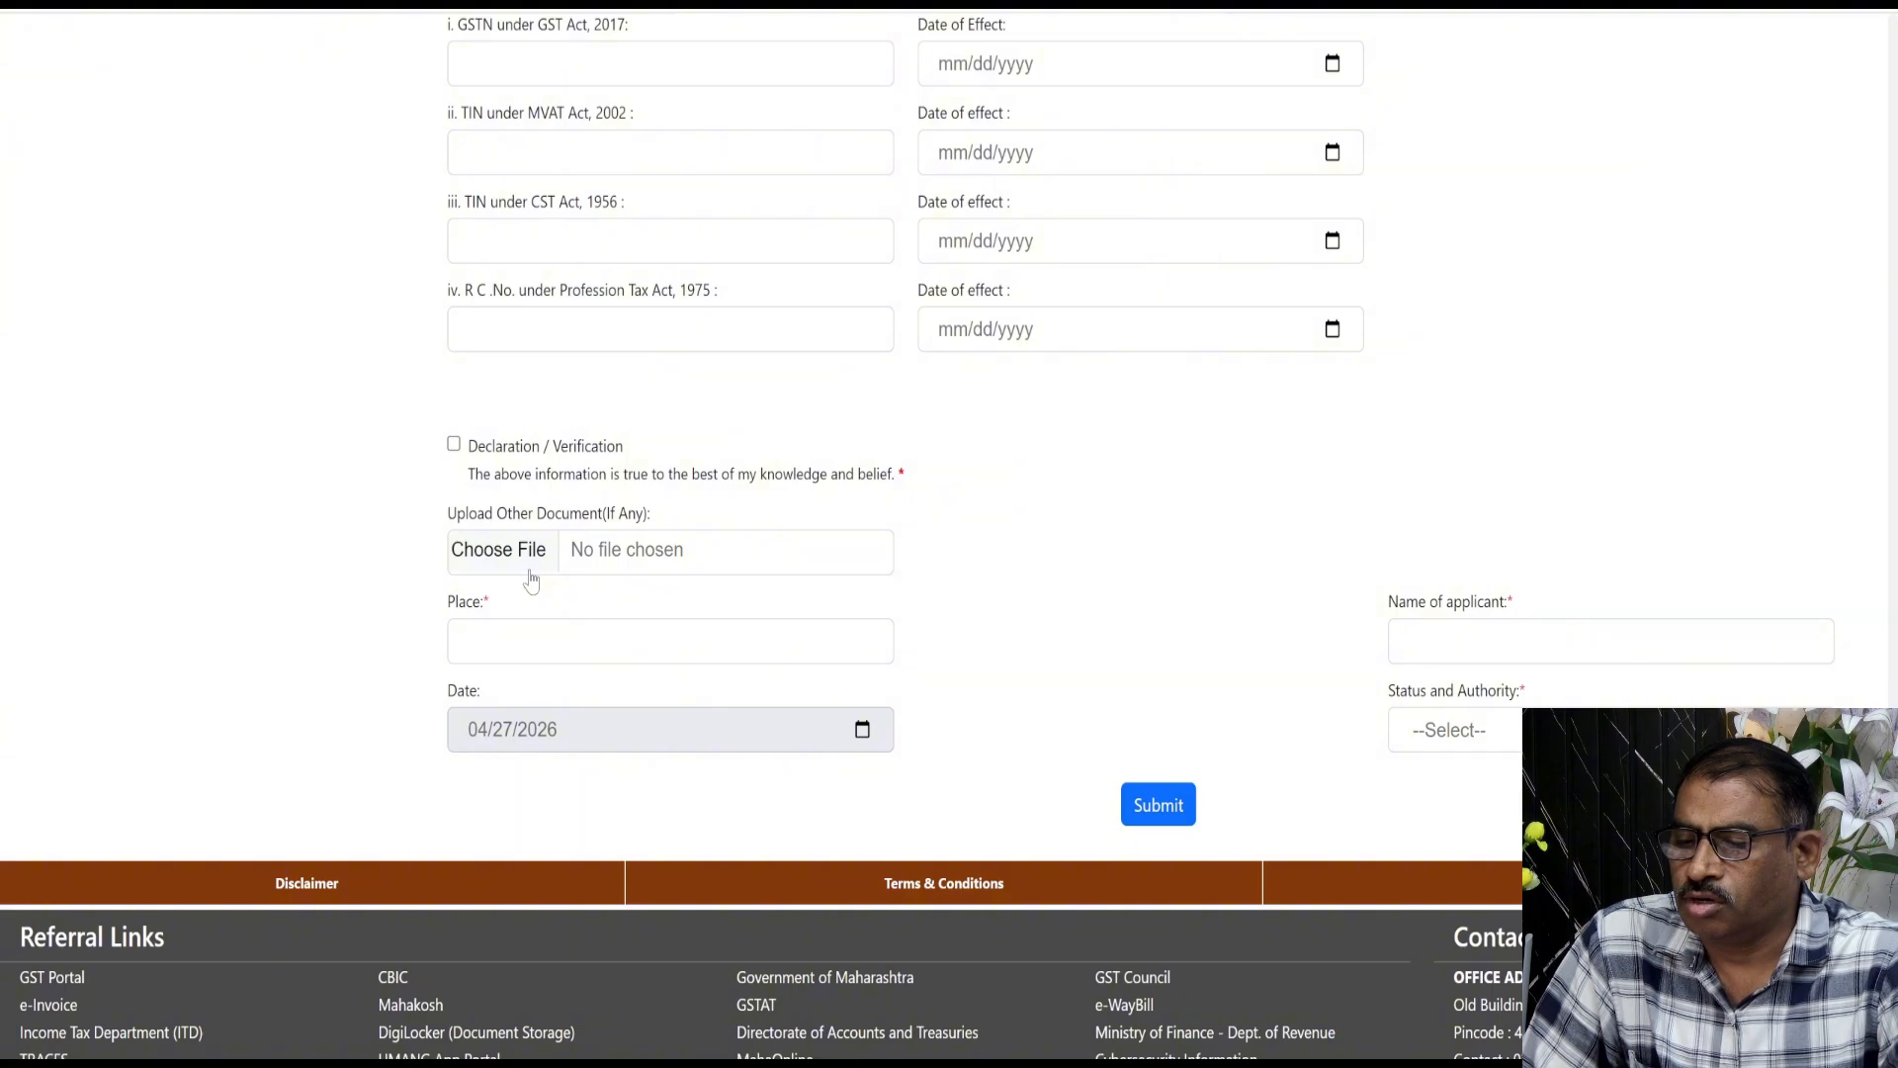
scroll(531, 582, "down", 1)
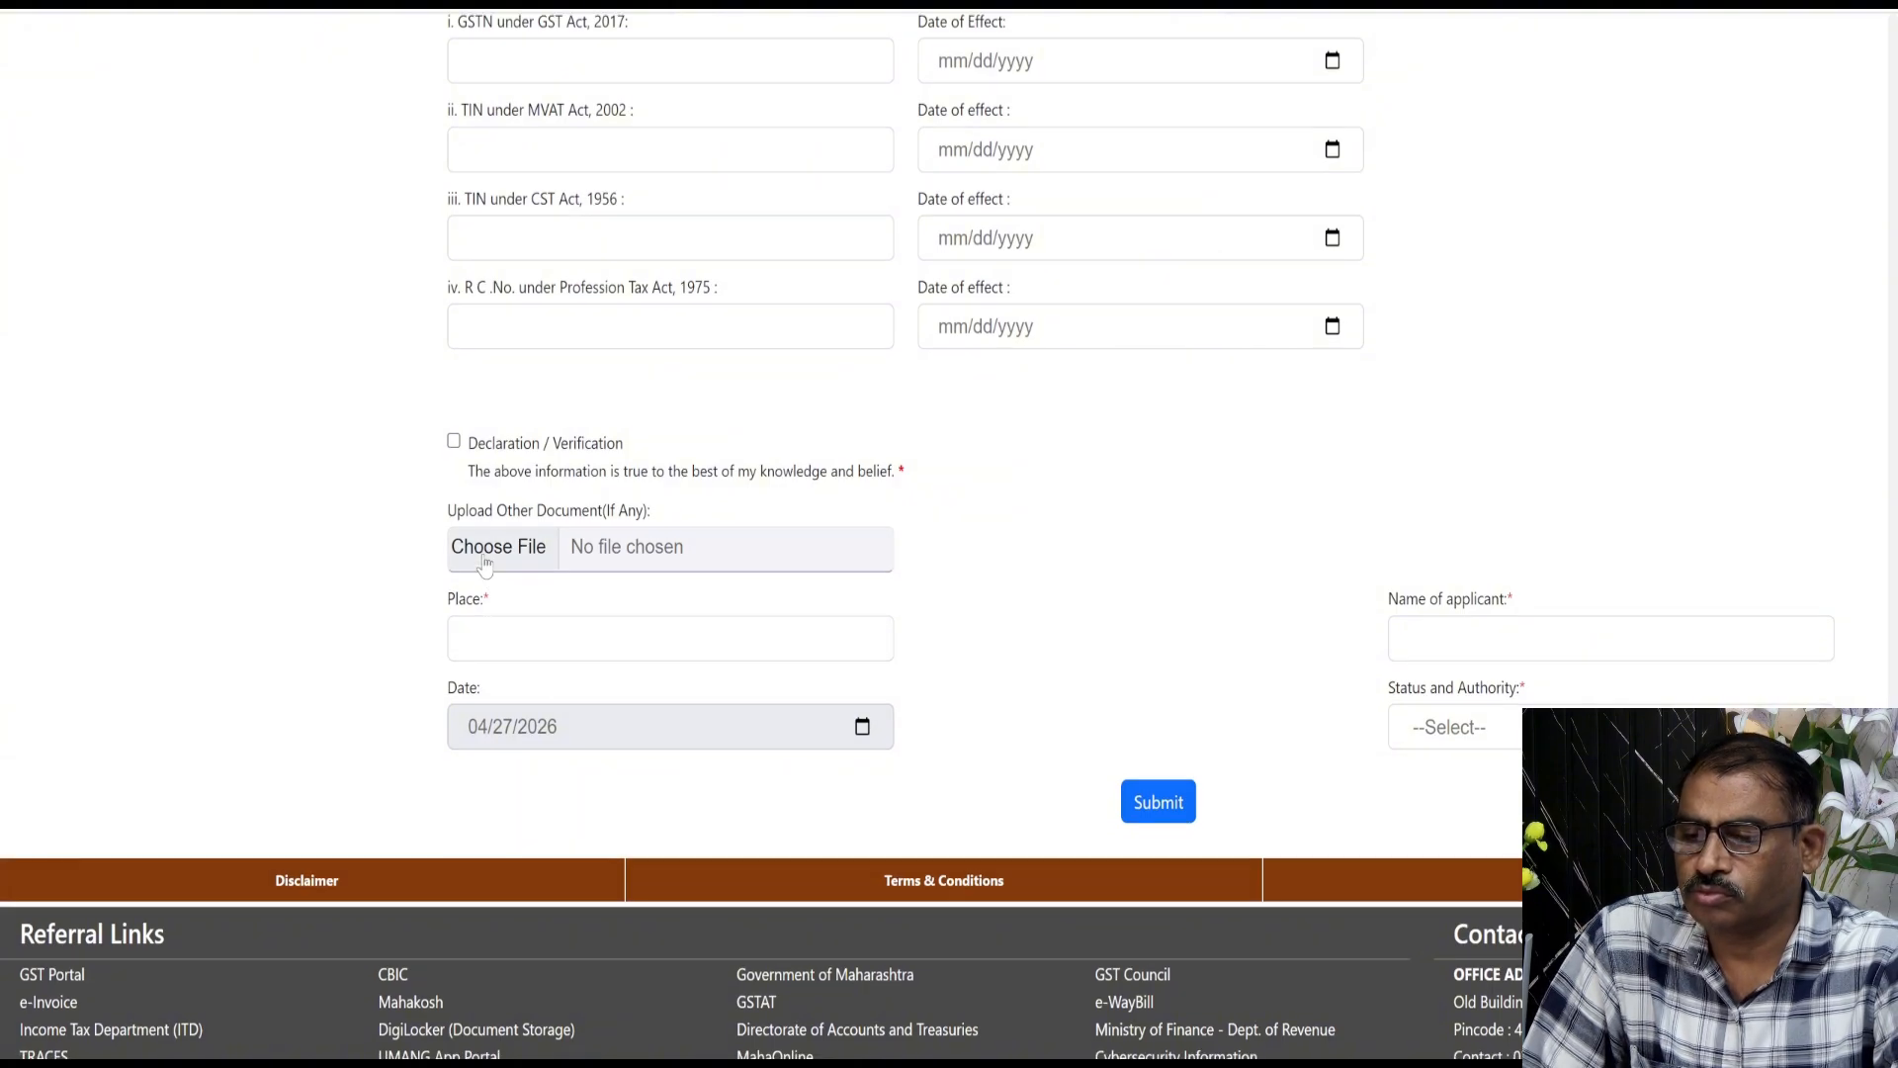
left_click(454, 442)
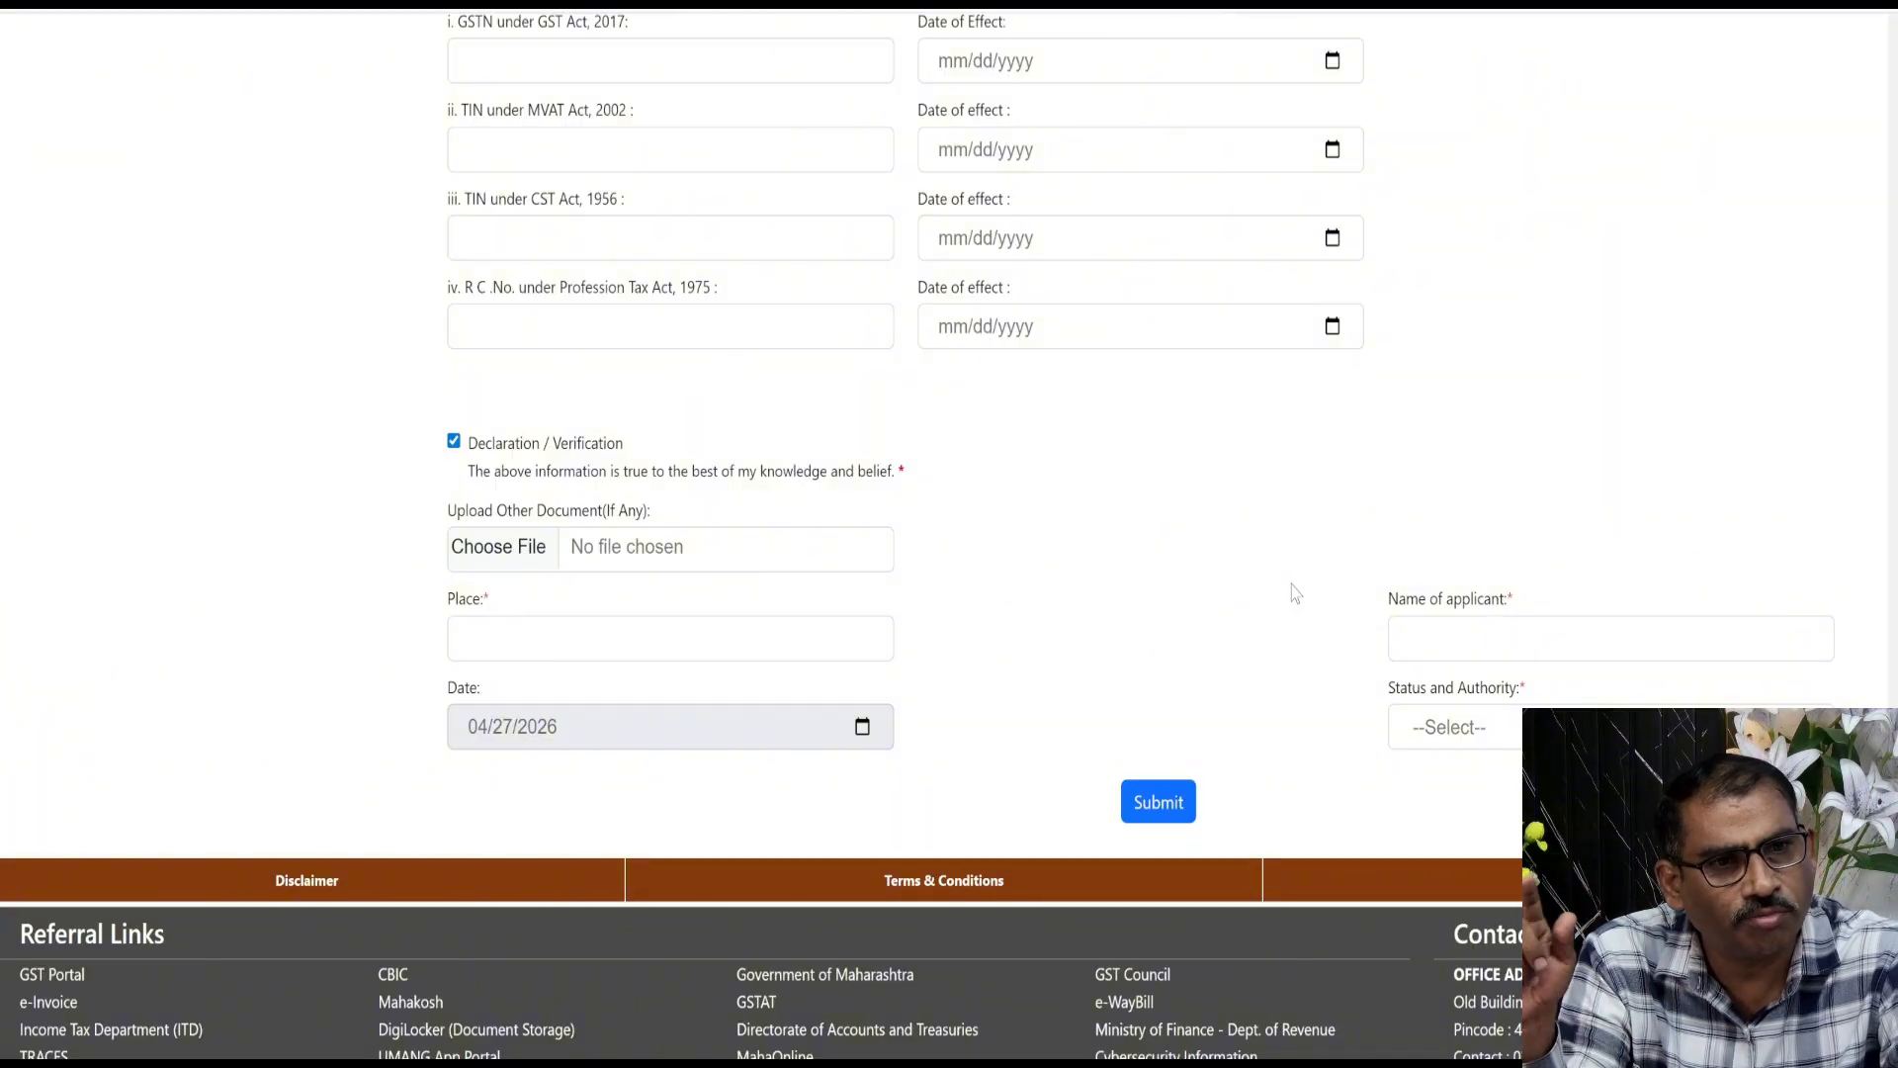
left_click(619, 646)
type("N")
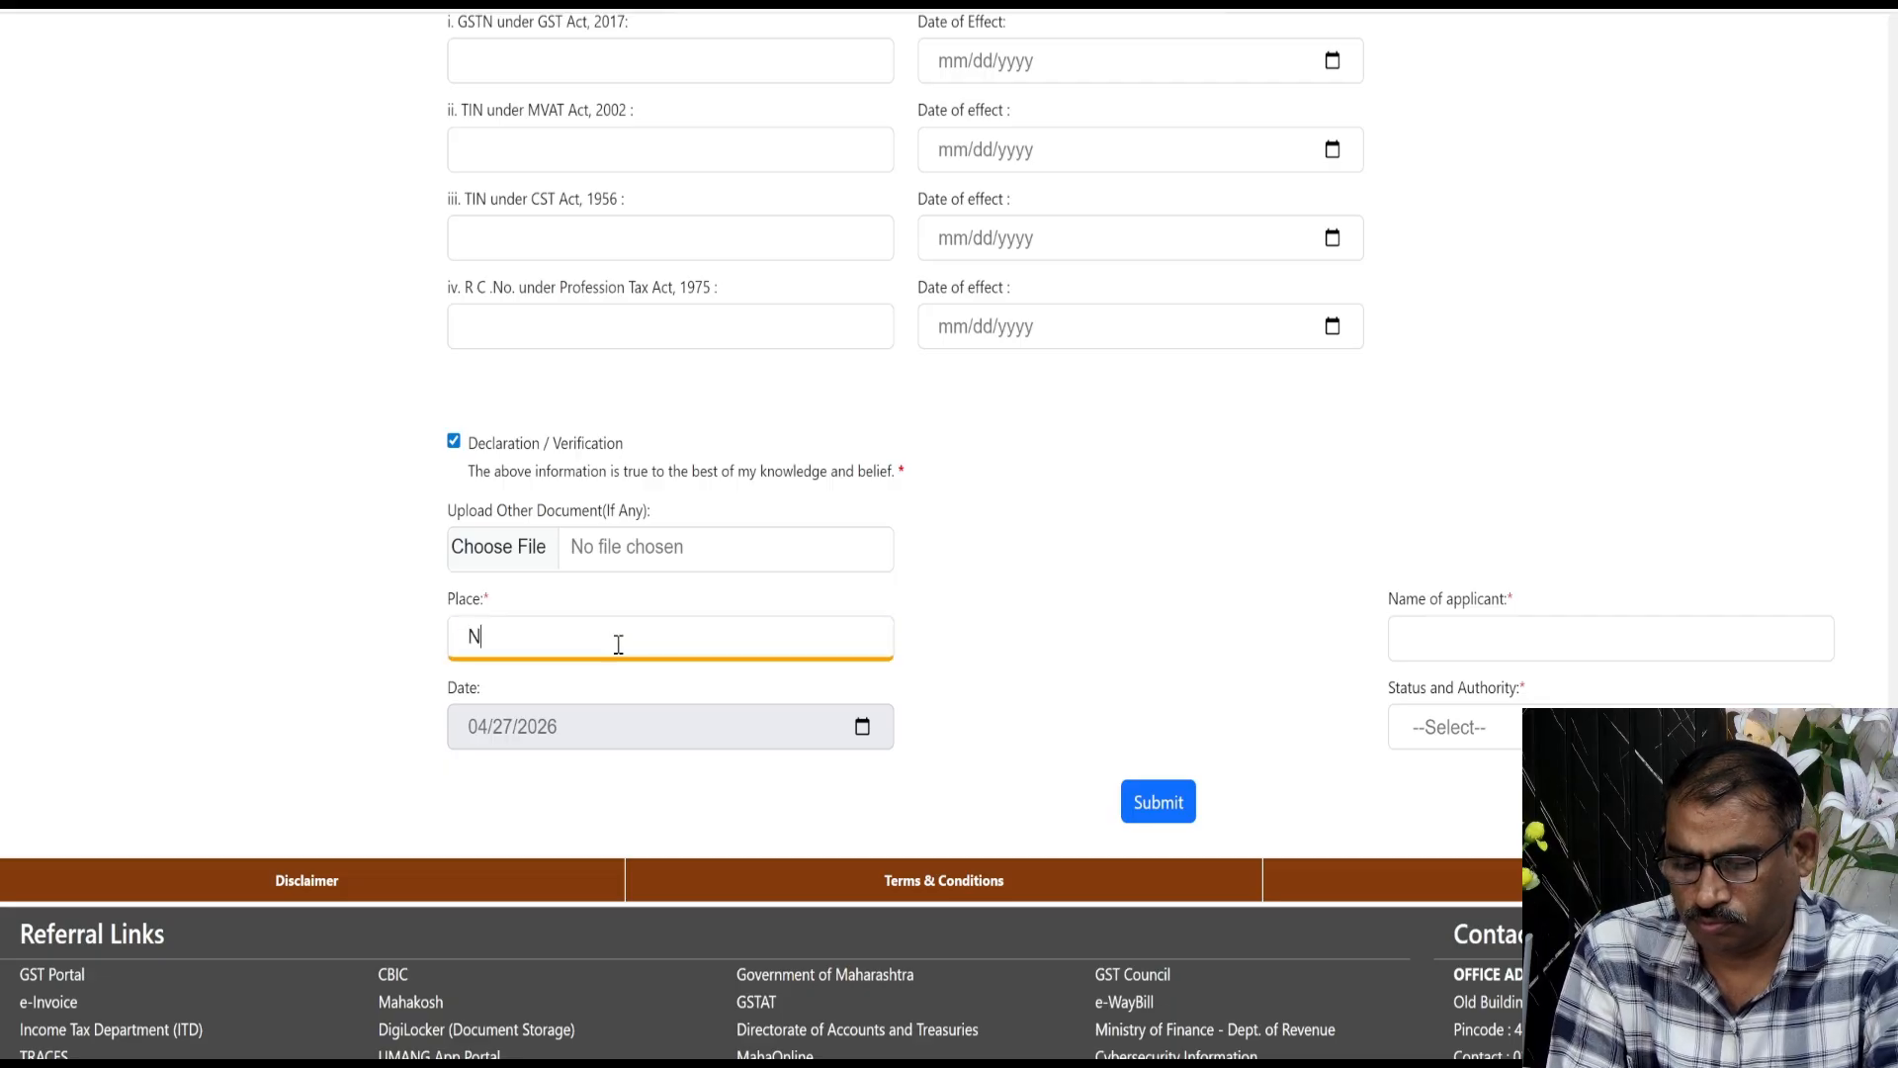
type("agpur")
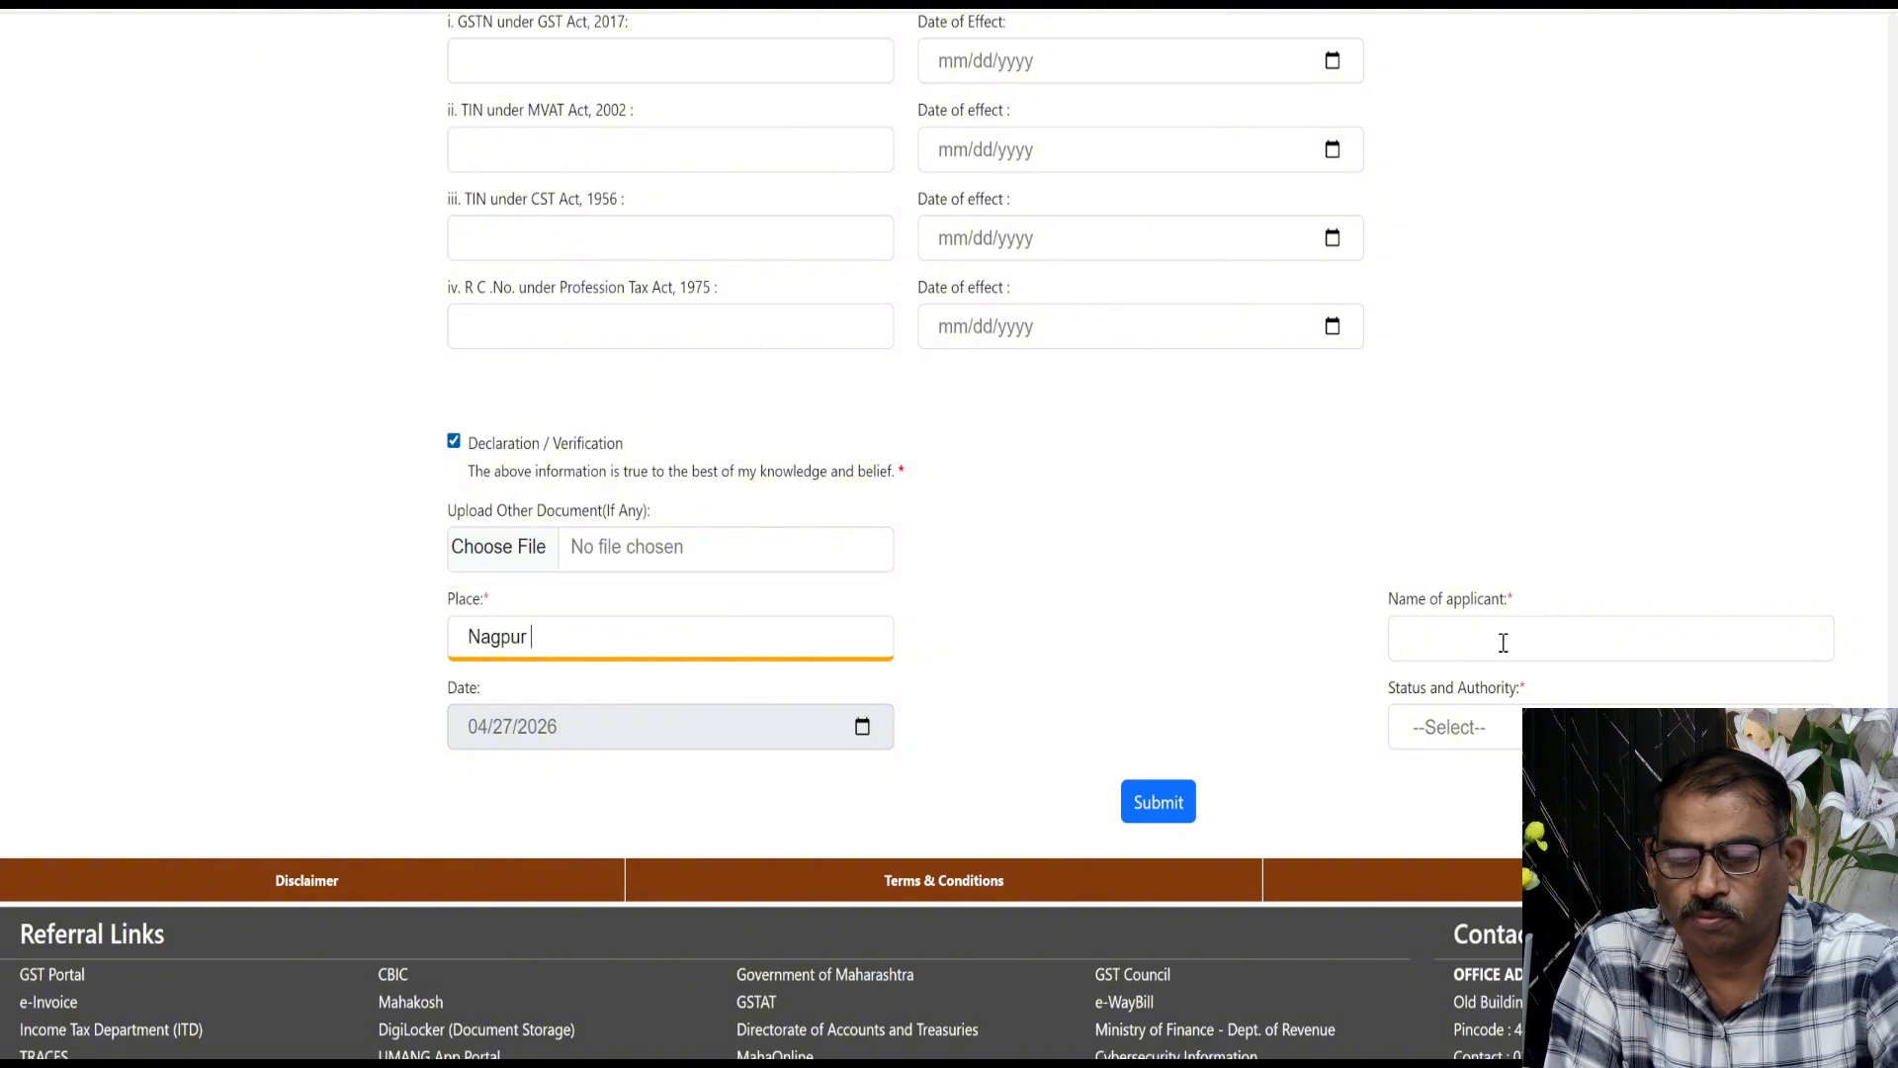
Step: Set the applicant's status and authority to Proprietor and fill in the name of the applicant
left_click(1511, 744)
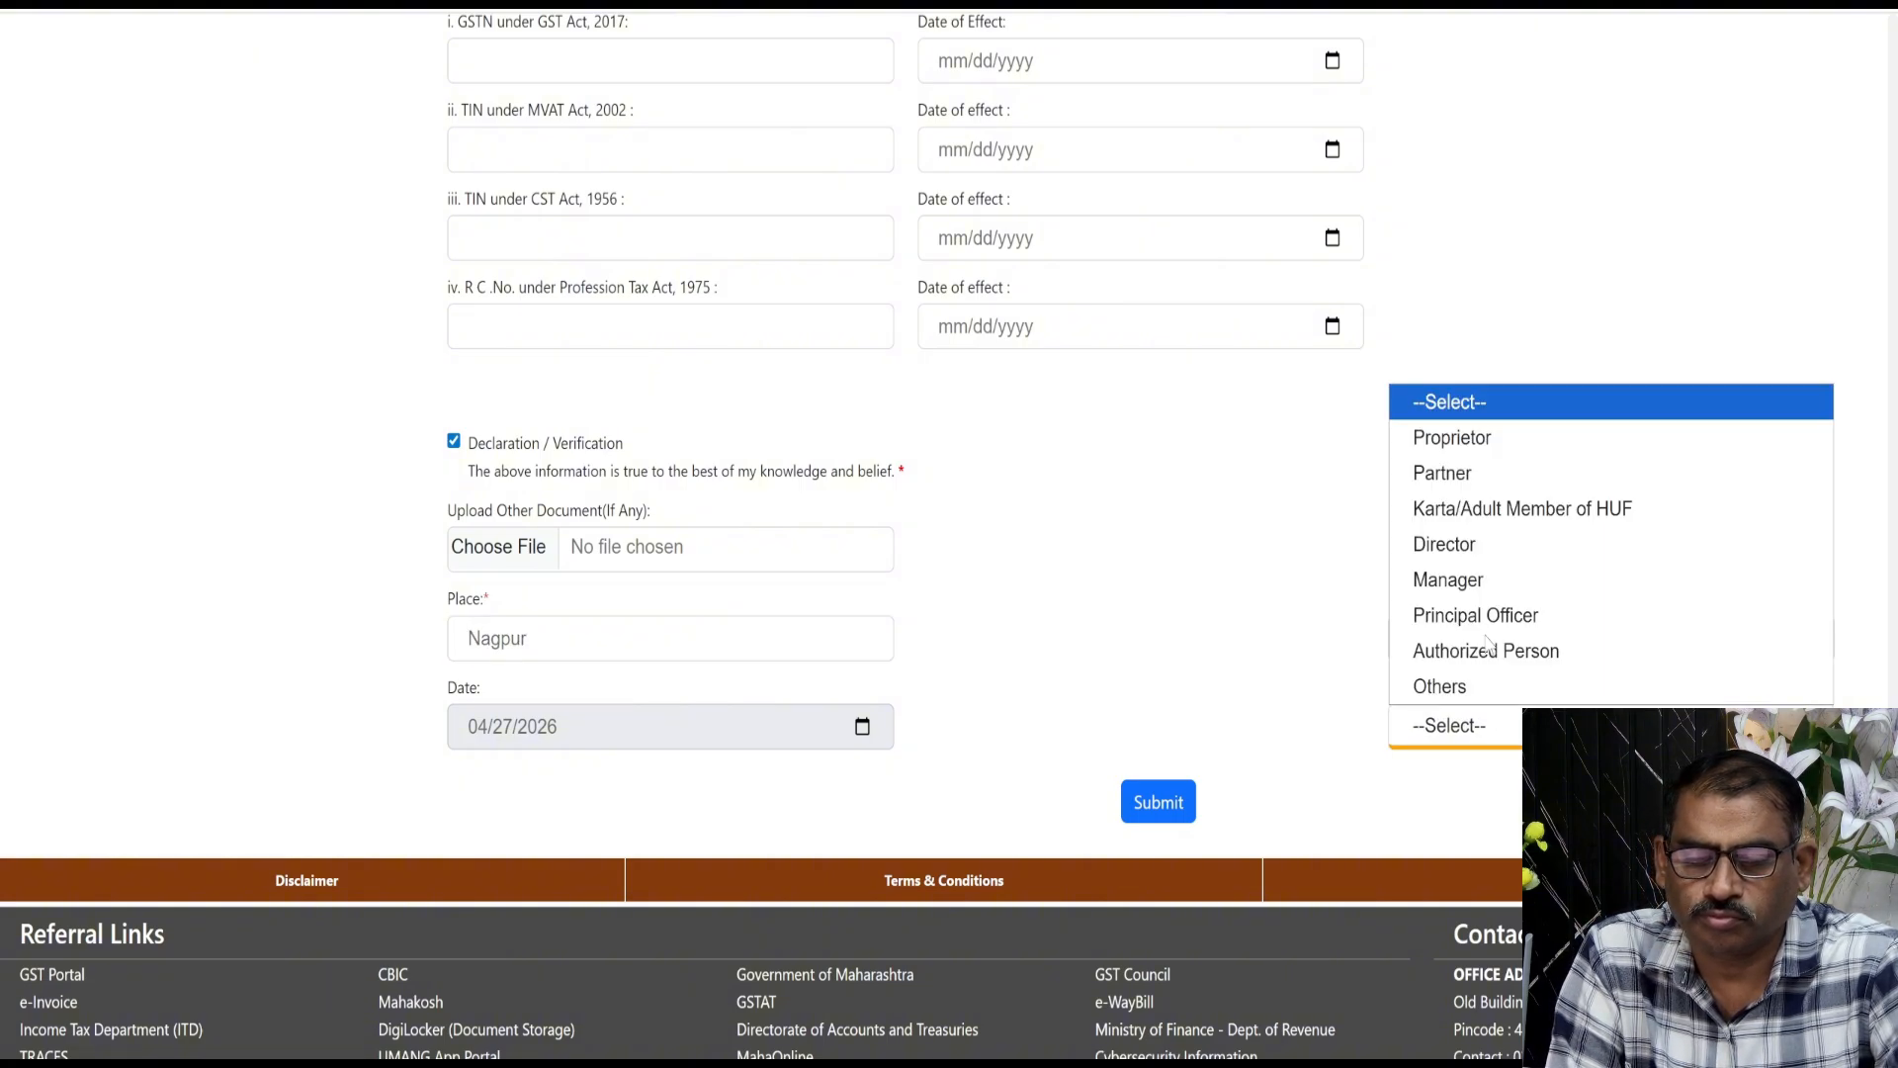
left_click(1450, 450)
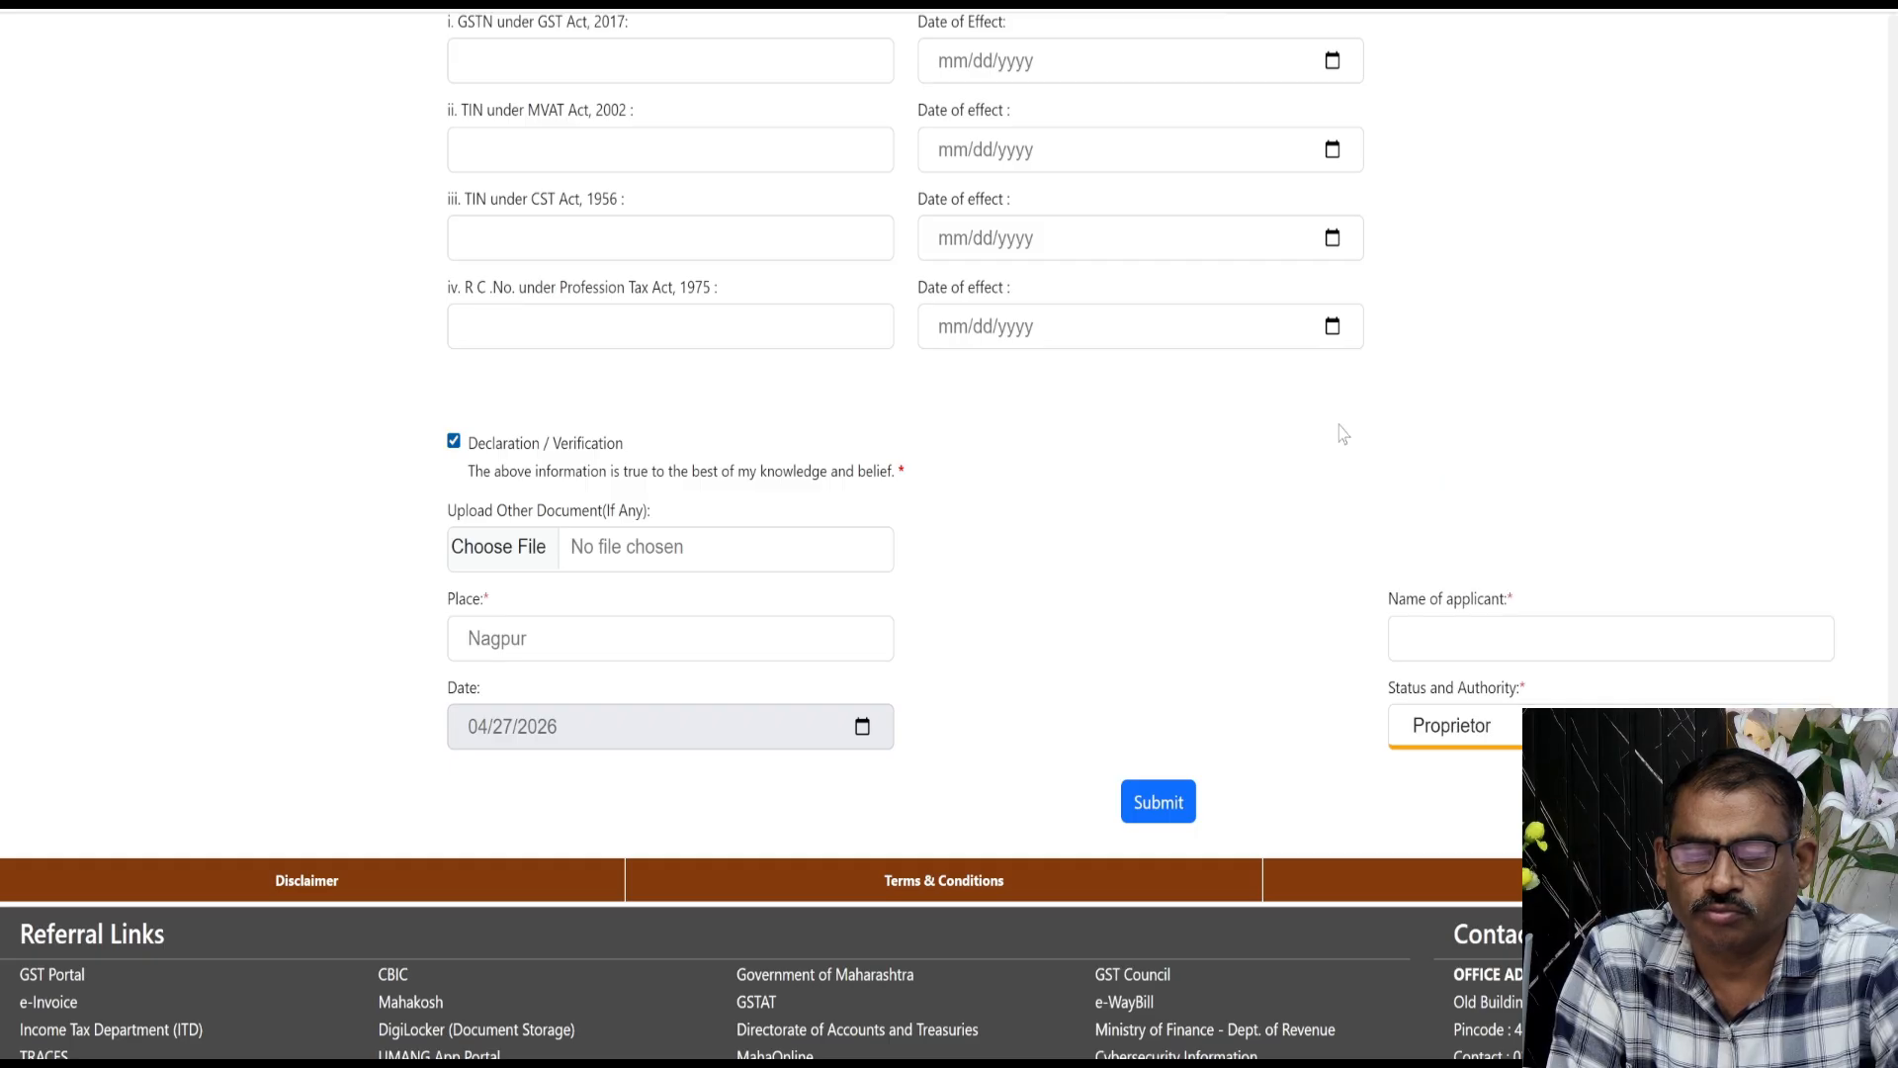
scroll(999, 380, "up", 2)
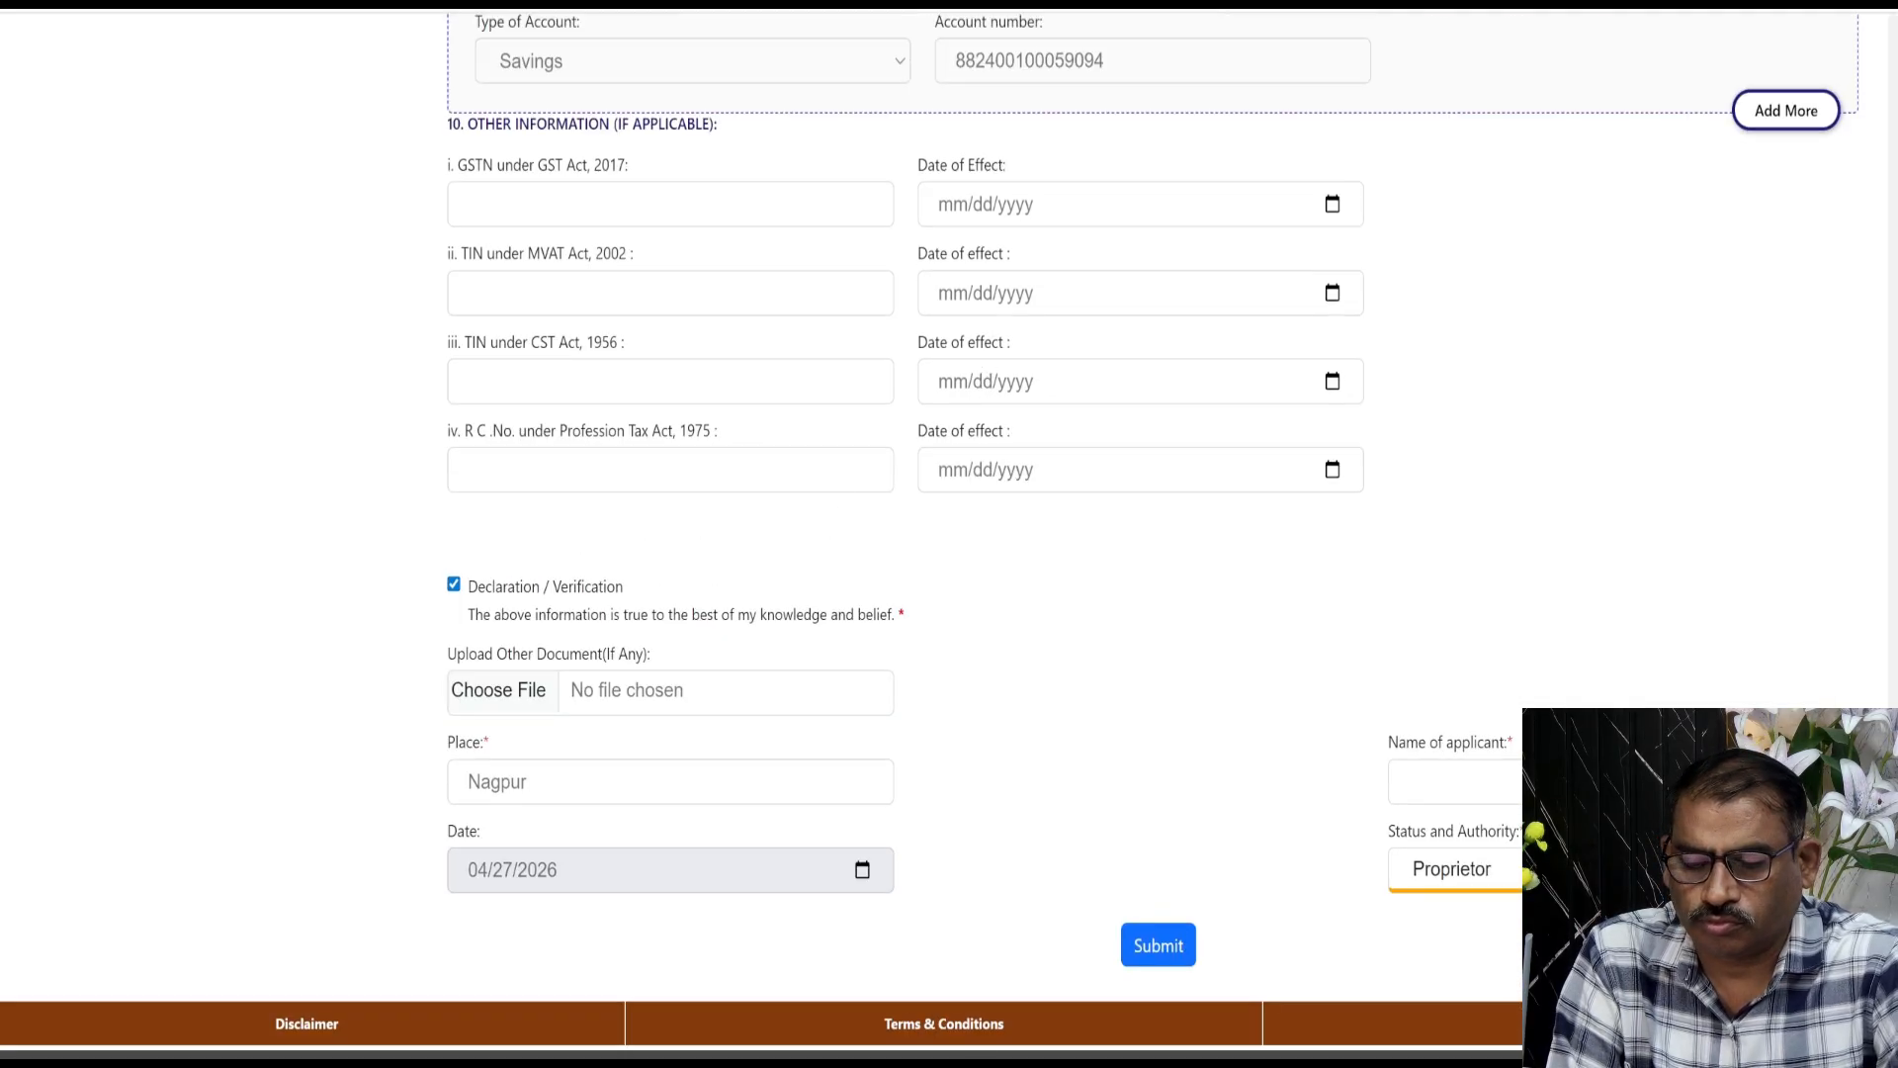
scroll(1158, 683, "down", 3)
Step: Submit the completed registration form and dismiss the payment status notice on the dashboard
left_click(1157, 675)
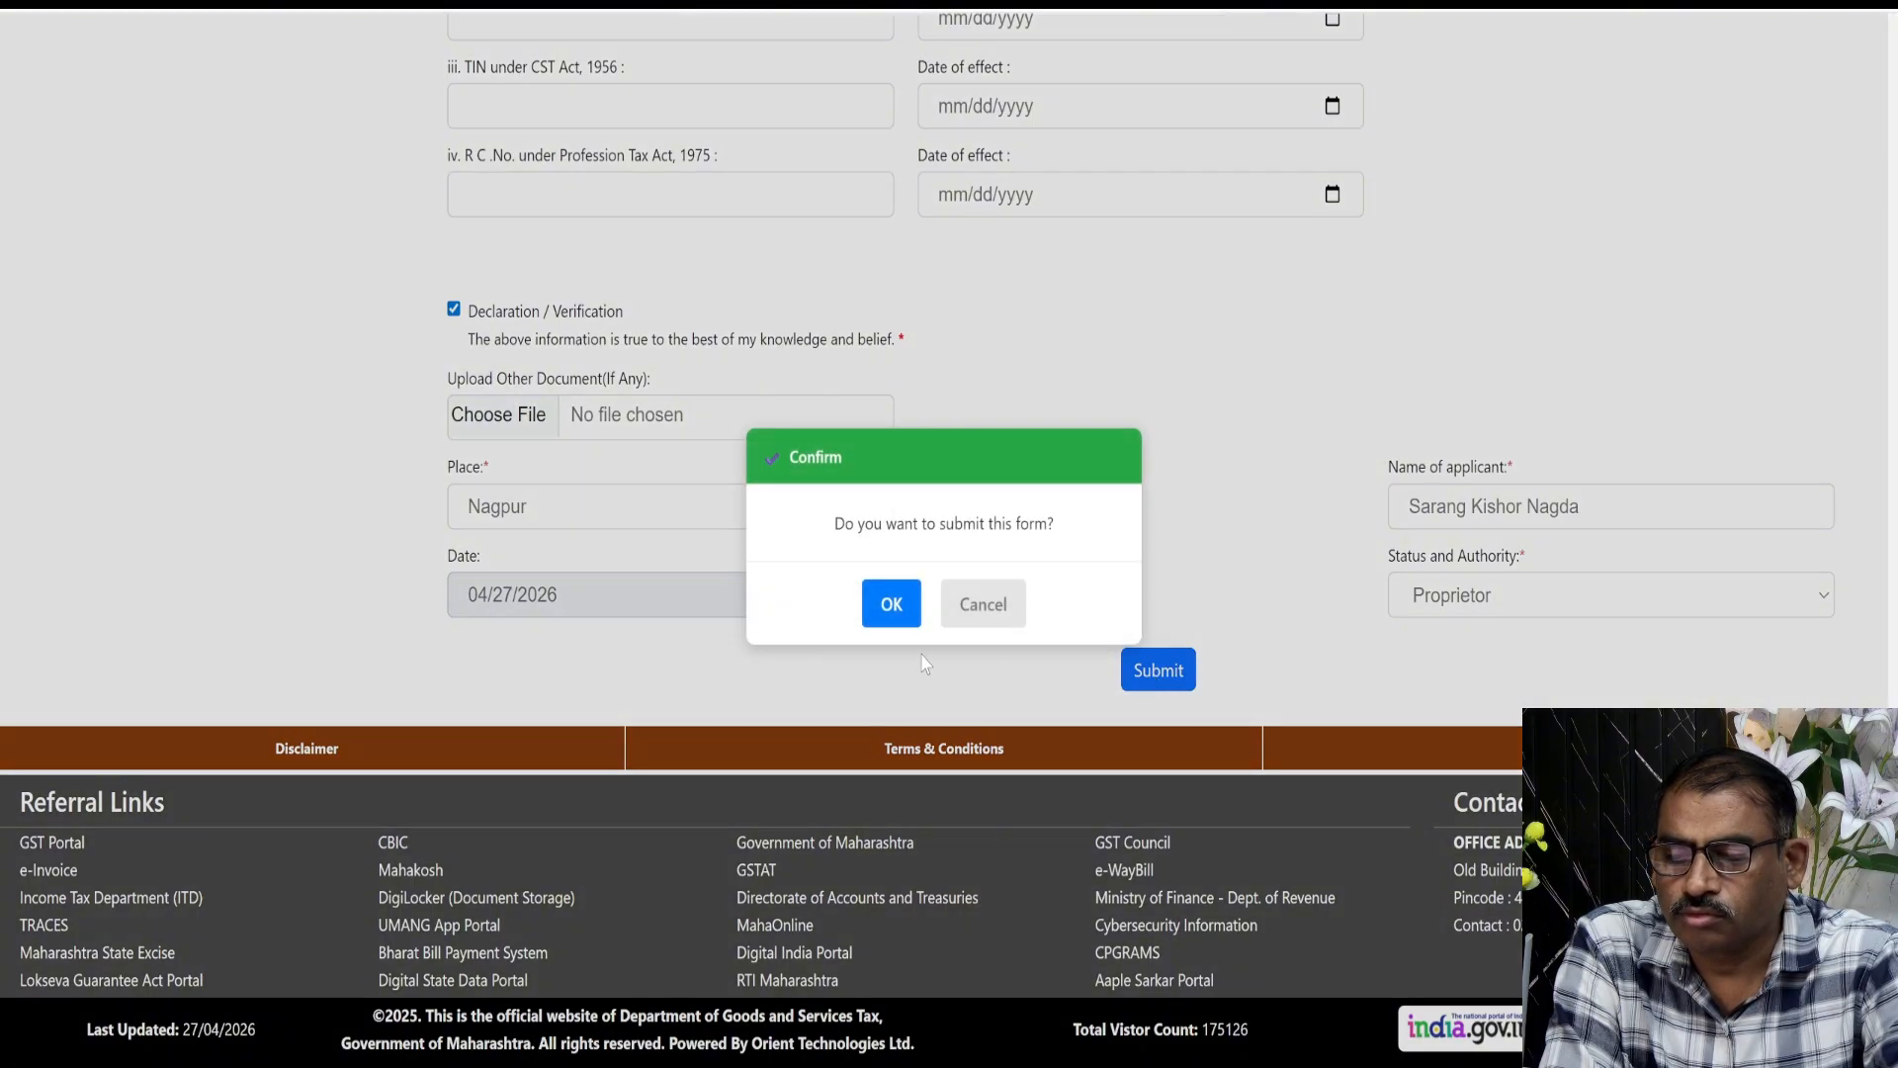
left_click(888, 606)
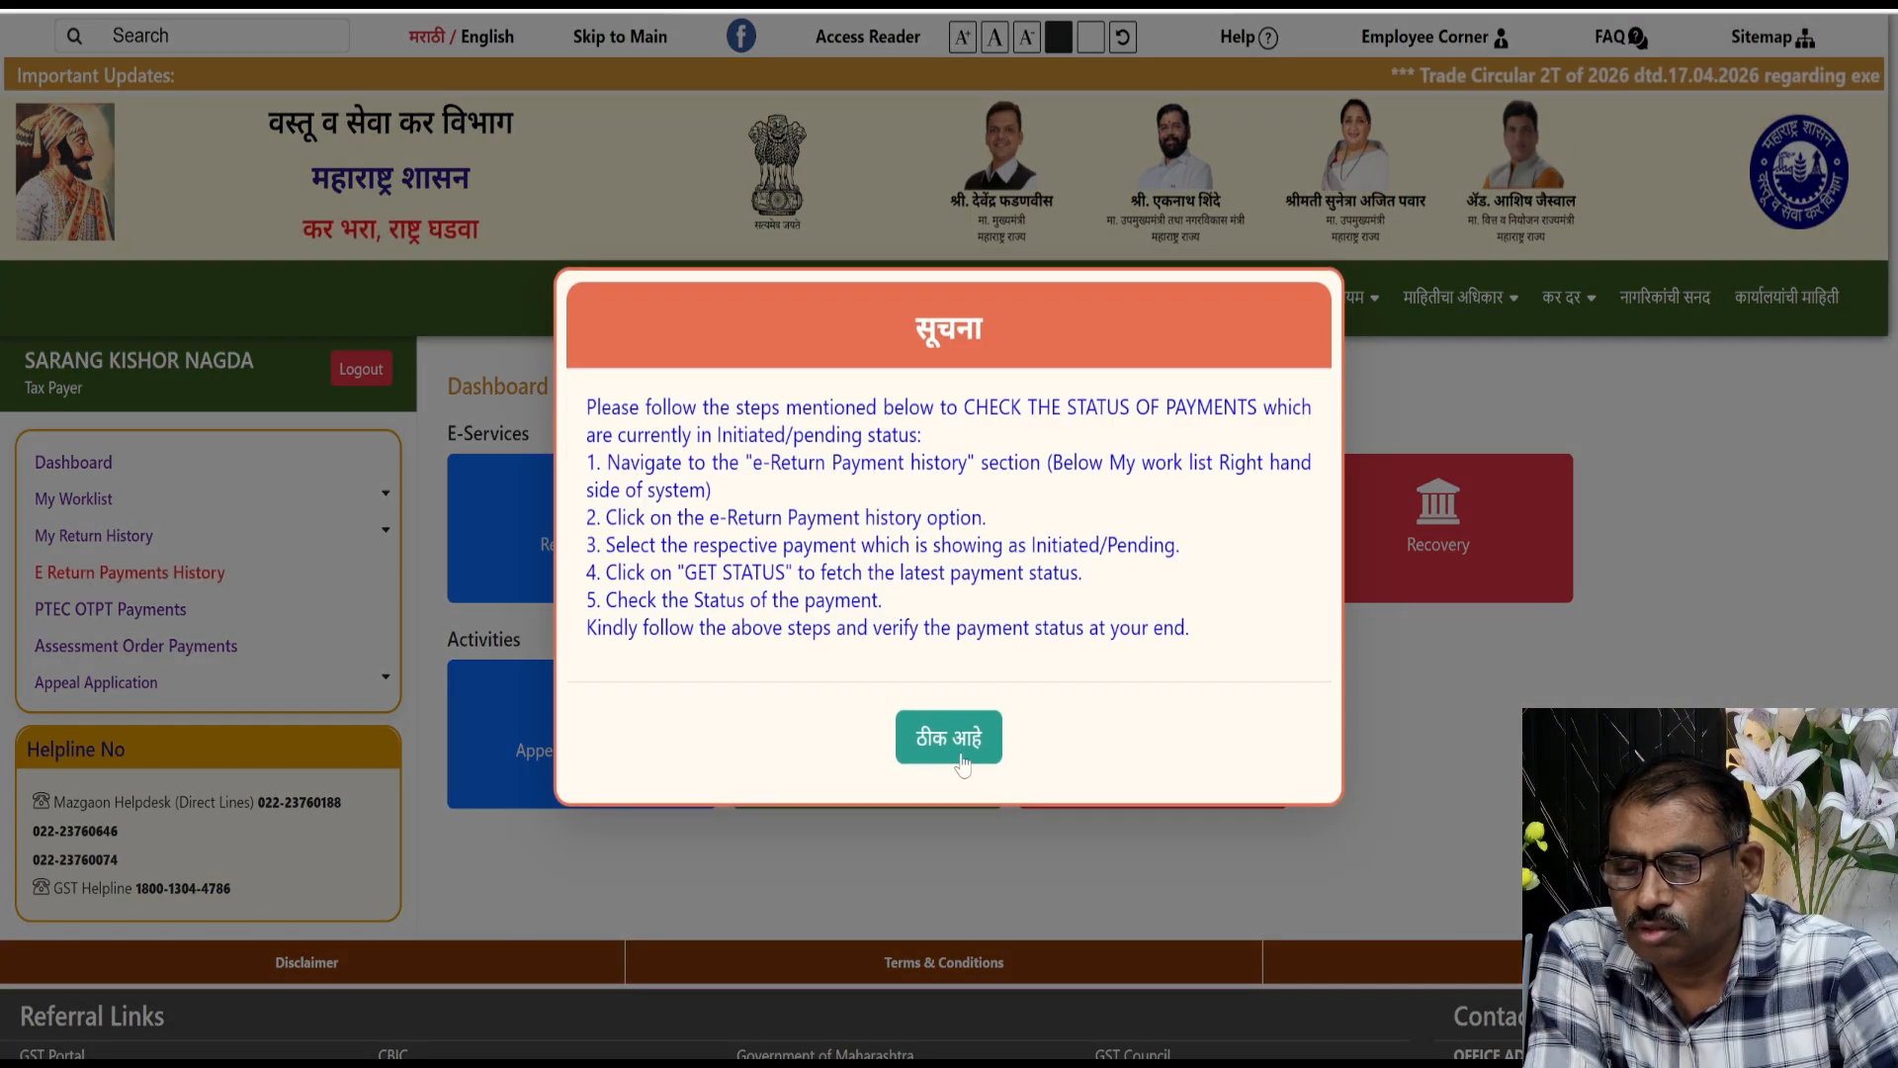
left_click(951, 758)
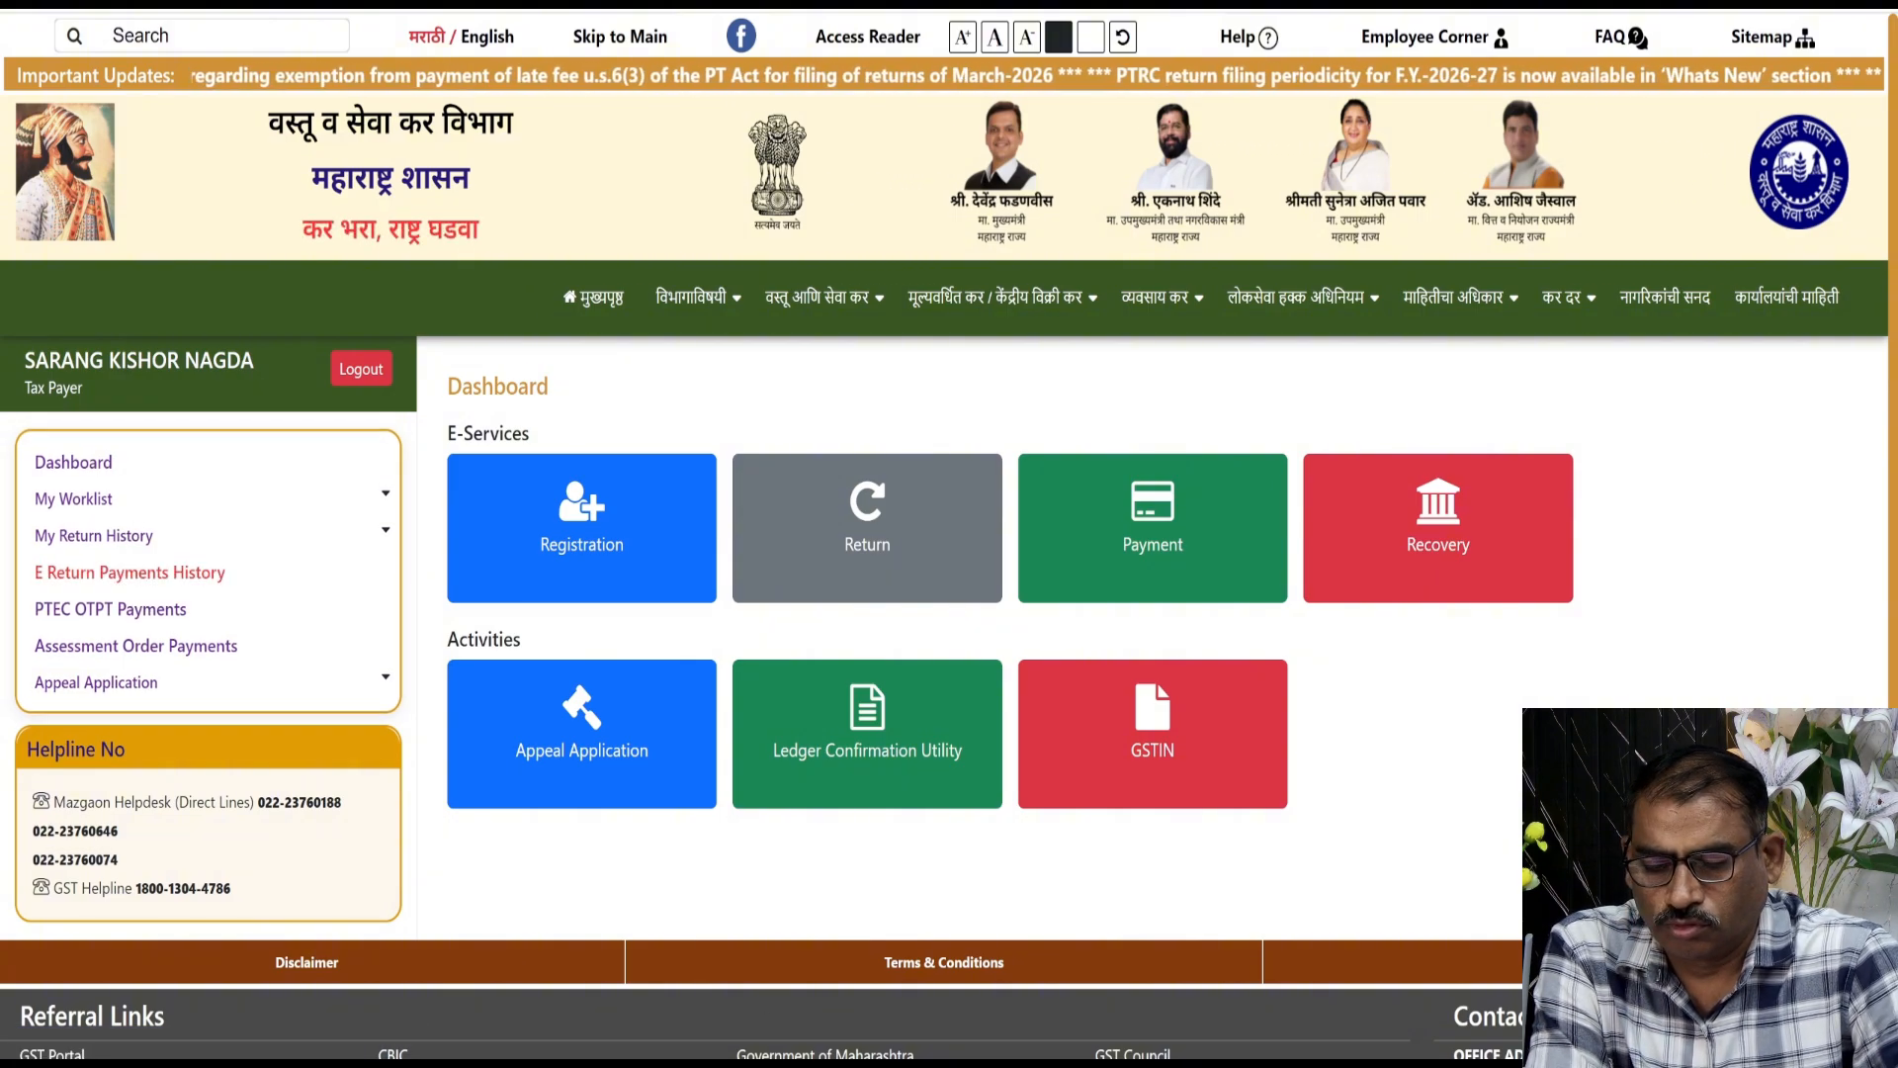
mouse_move(1244, 1064)
left_click(1244, 954)
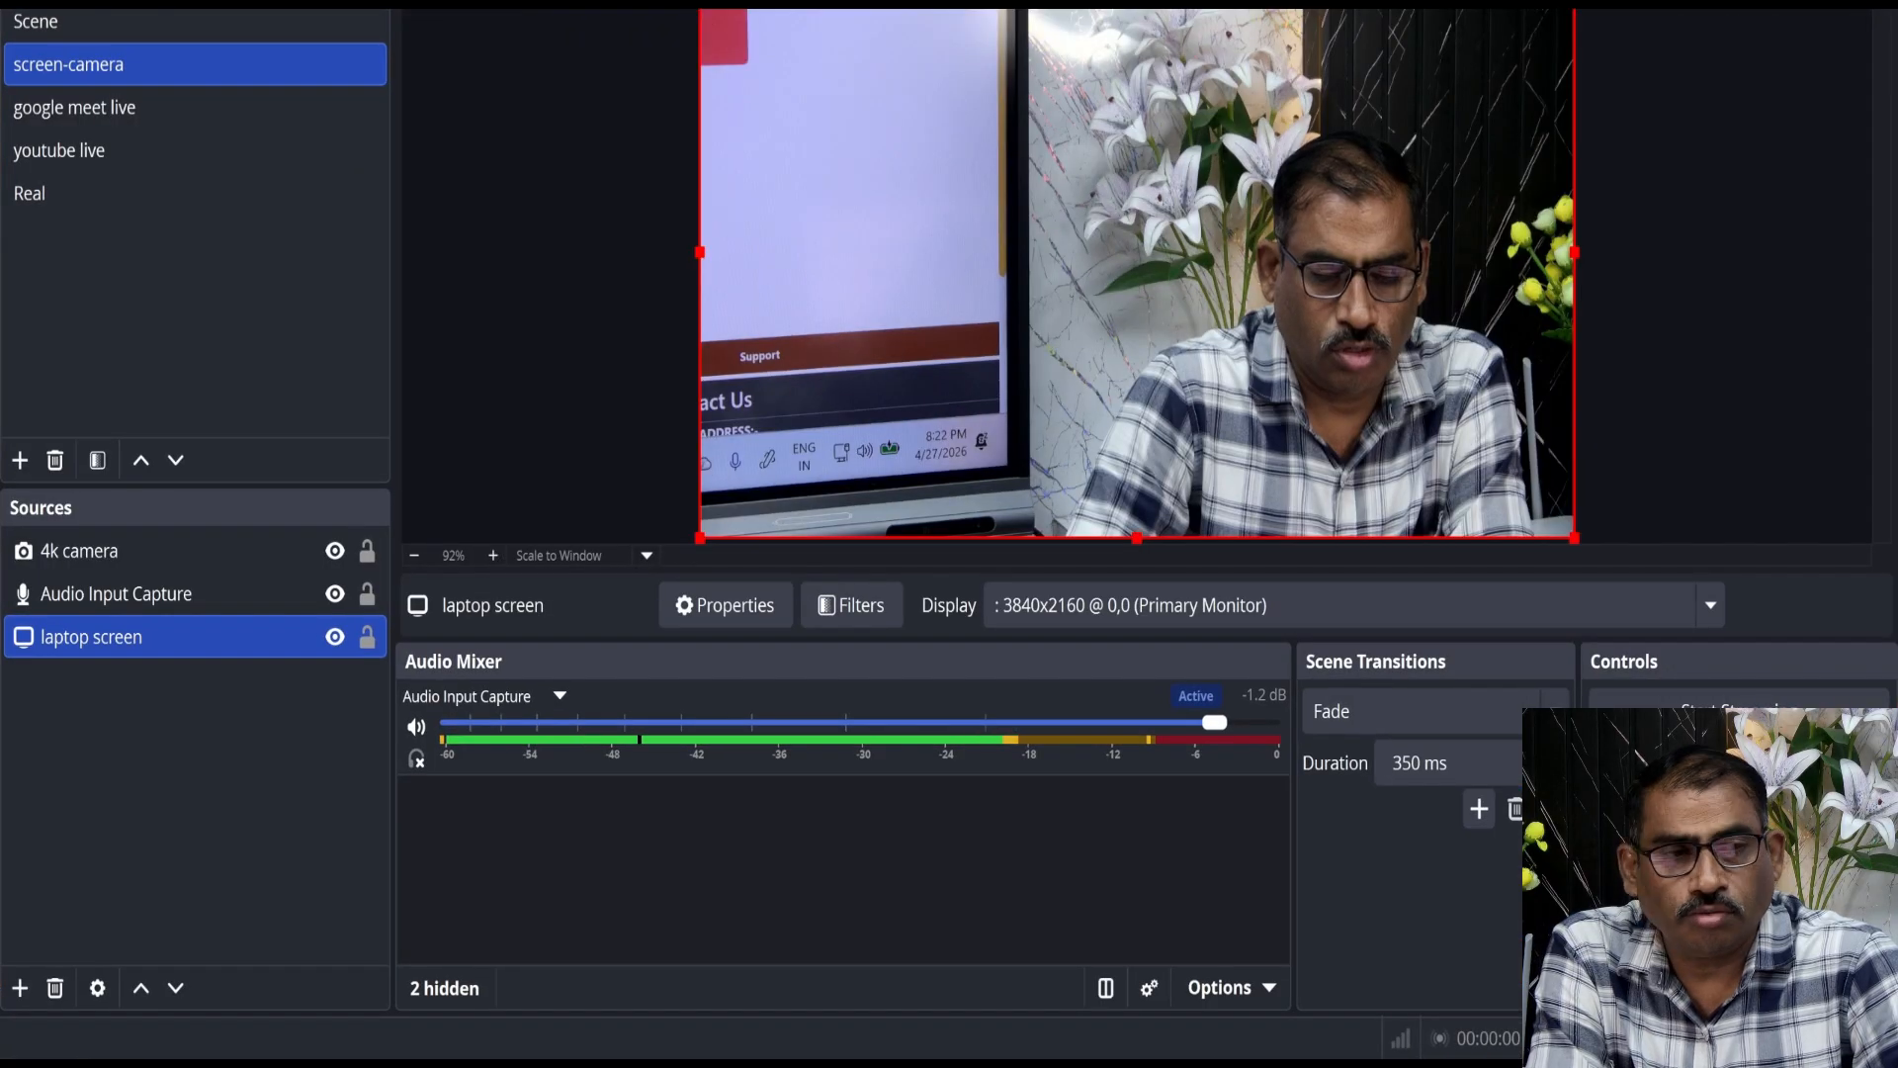